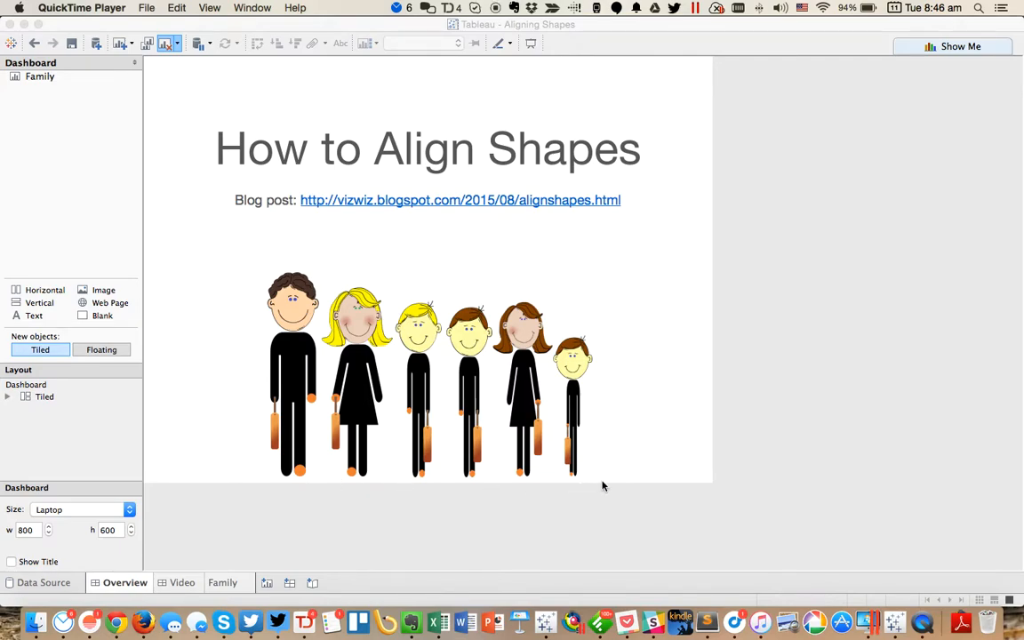
# Step: Switch from the dashboard to the blank Family worksheet
pyautogui.click(236, 584)
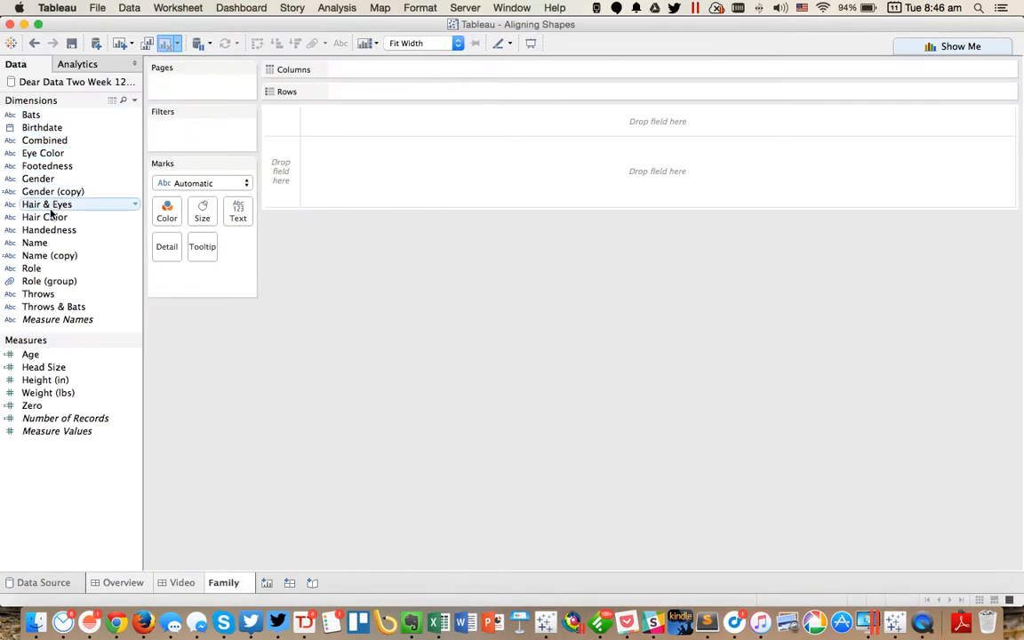
# Step: Lay out Name across columns in Entire View with Shape marks driven by Gender
pyautogui.moveTo(40, 243)
pyautogui.mouseDown()
pyautogui.moveTo(413, 80)
pyautogui.moveTo(462, 89)
pyautogui.mouseUp()
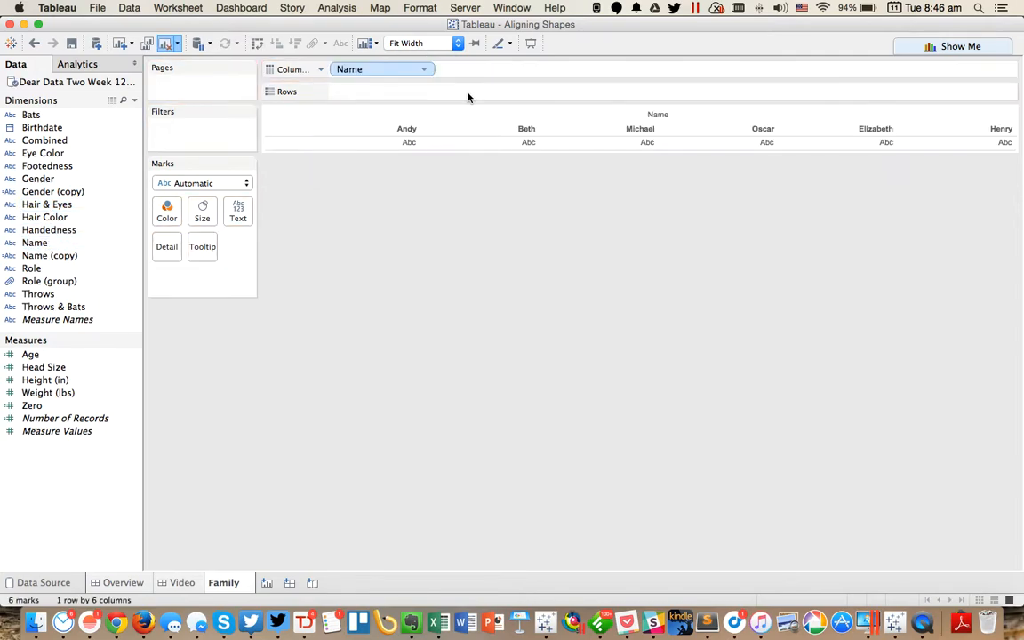
pyautogui.click(418, 43)
pyautogui.click(411, 68)
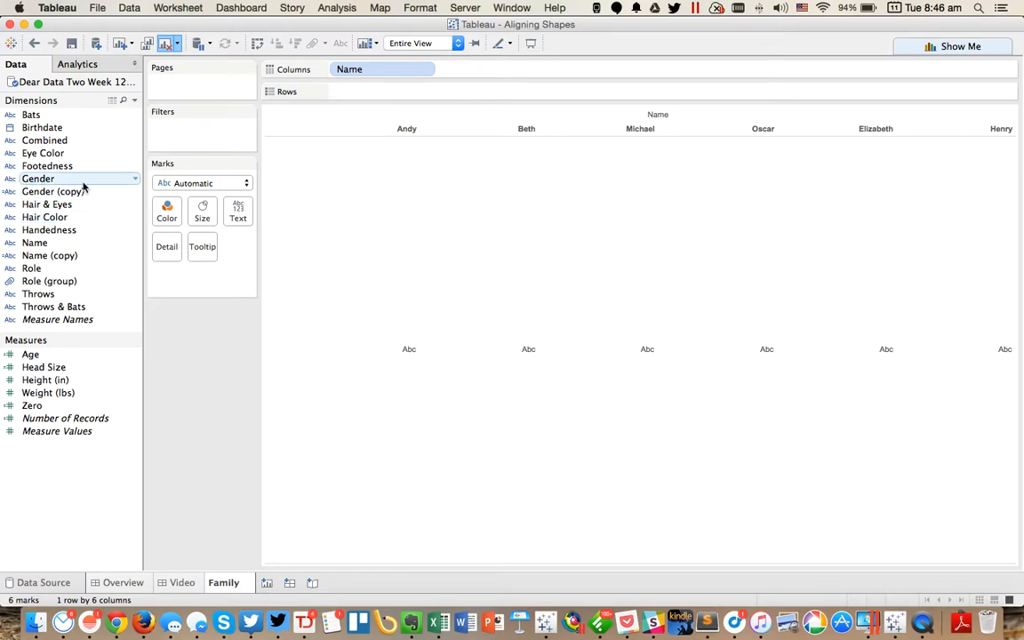
pyautogui.click(206, 183)
pyautogui.click(196, 275)
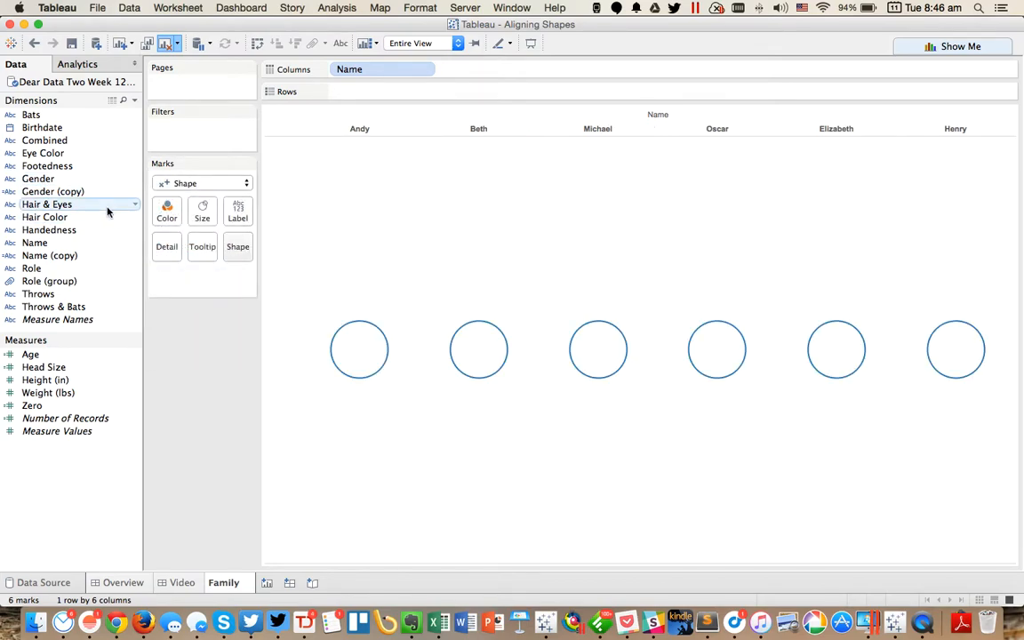
pyautogui.moveTo(40, 179); pyautogui.dragTo(233, 252)
# Step: Assign the Gender palette's dress and man figures to Female and Male, then enlarge them
pyautogui.doubleClick(223, 340)
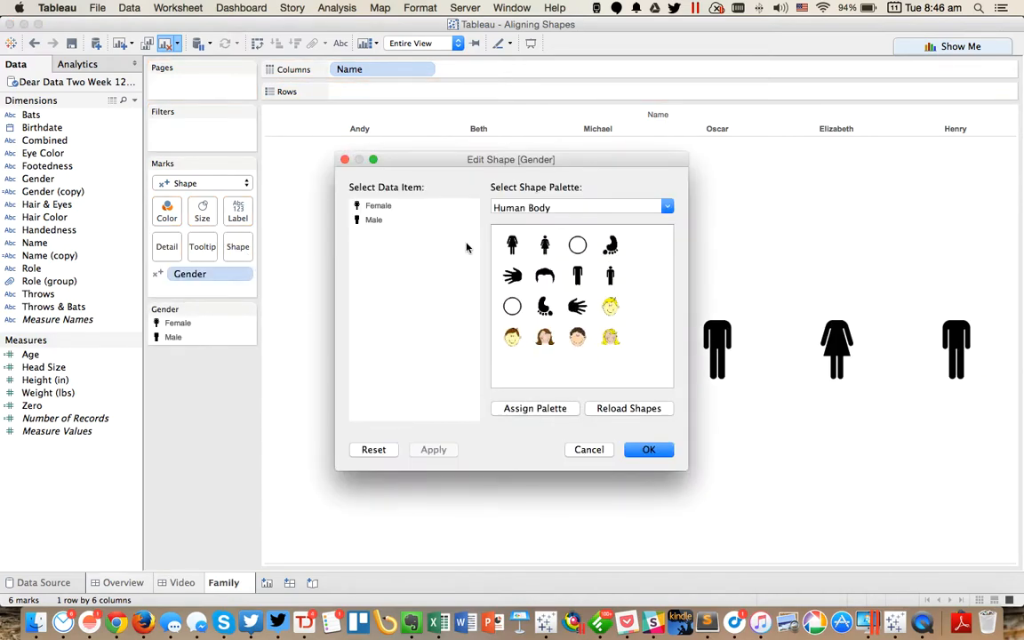
pyautogui.click(531, 208)
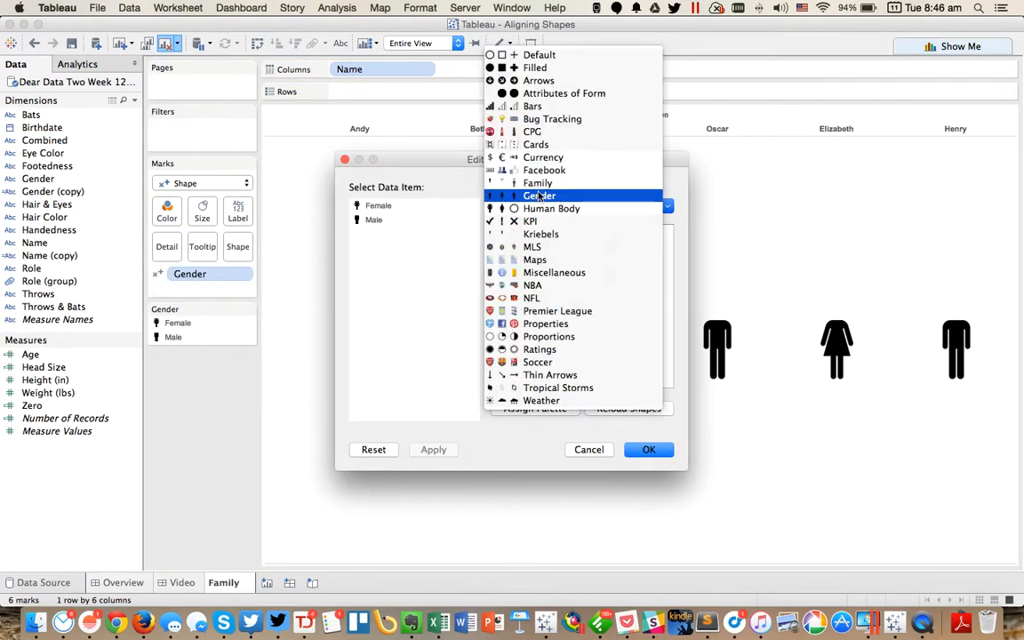
pyautogui.click(517, 197)
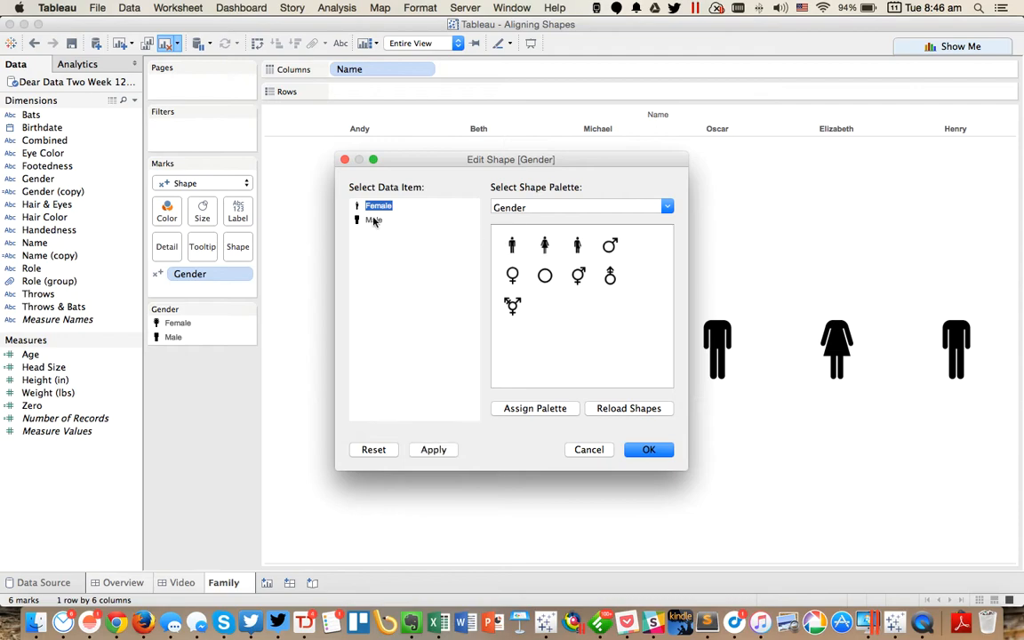
pyautogui.click(544, 244)
pyautogui.click(511, 245)
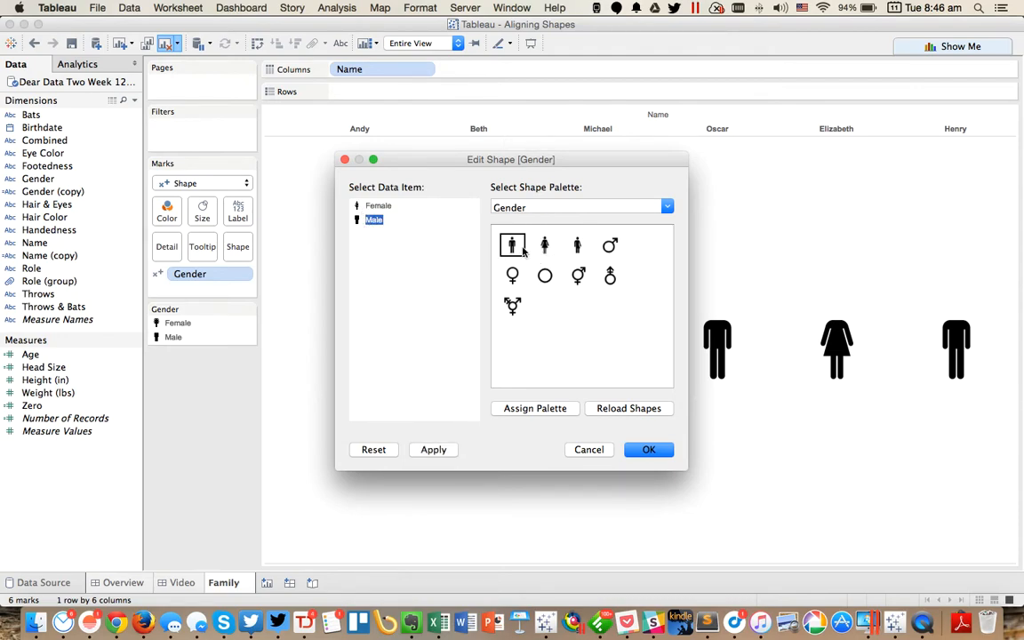
pyautogui.click(645, 447)
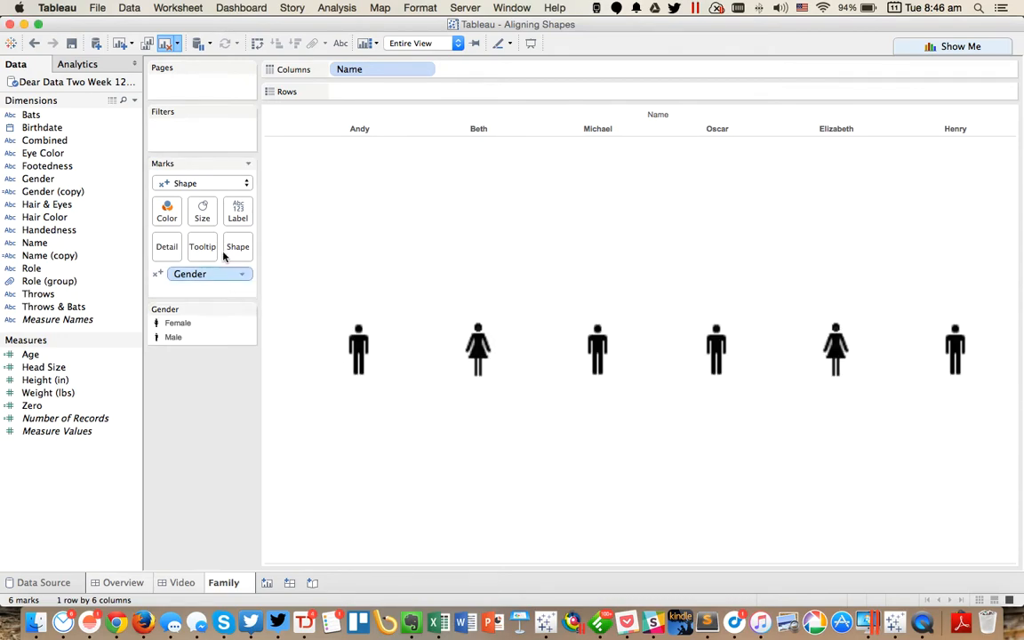
pyautogui.click(202, 212)
pyautogui.moveTo(253, 249); pyautogui.dragTo(279, 250)
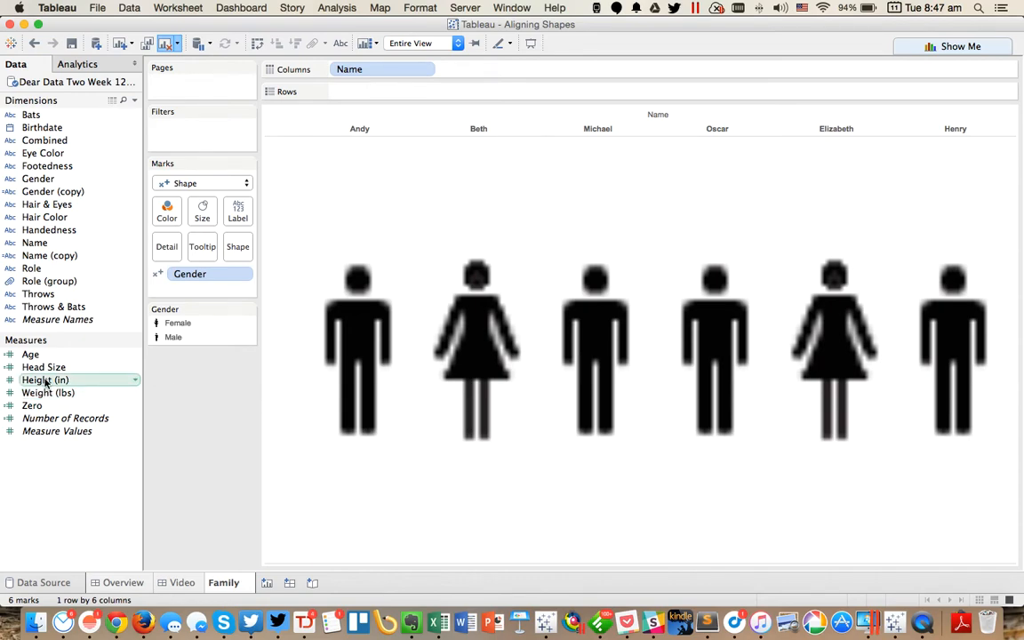
# Step: Drop Height (in) on Size so each figure scales with the member's height
pyautogui.moveTo(44, 382); pyautogui.dragTo(49, 383)
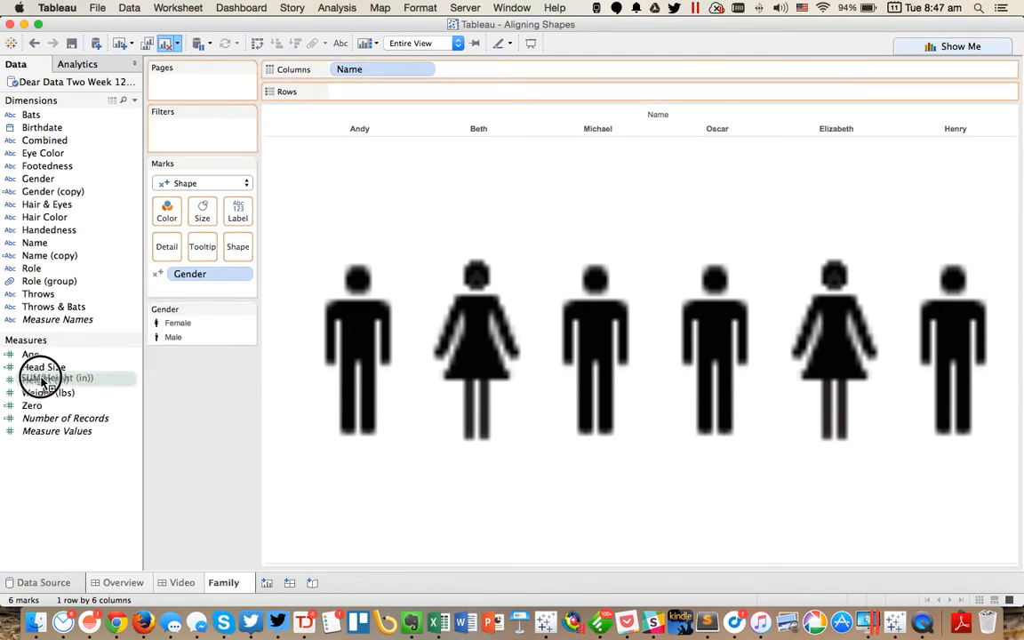
pyautogui.moveTo(49, 382); pyautogui.dragTo(203, 215)
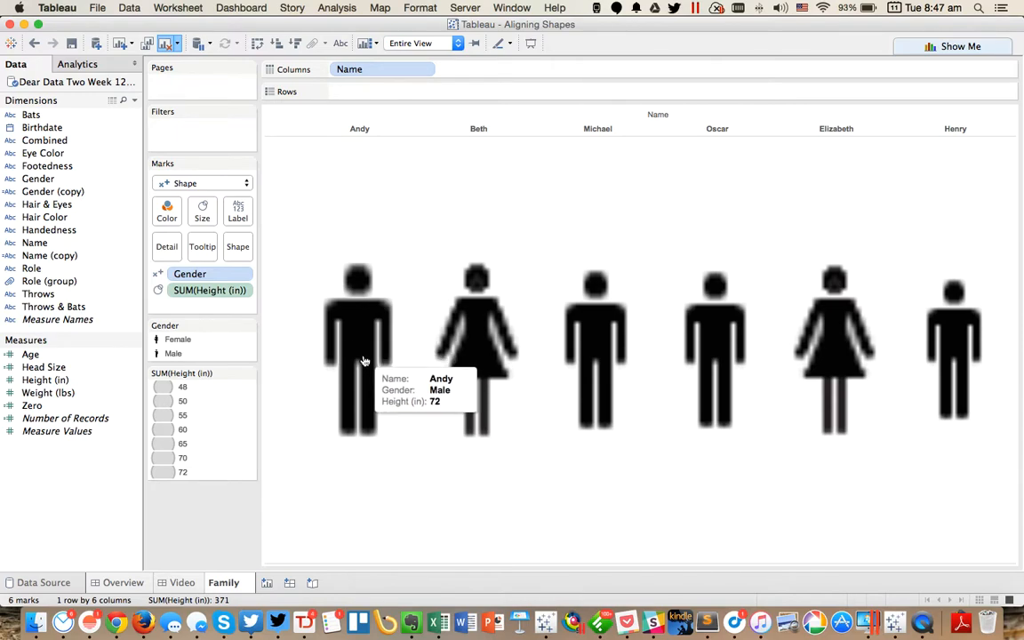
# Step: Clear the sheet, then open Female.png from the Human Body folder in Skitch, maximised
pyautogui.click(166, 44)
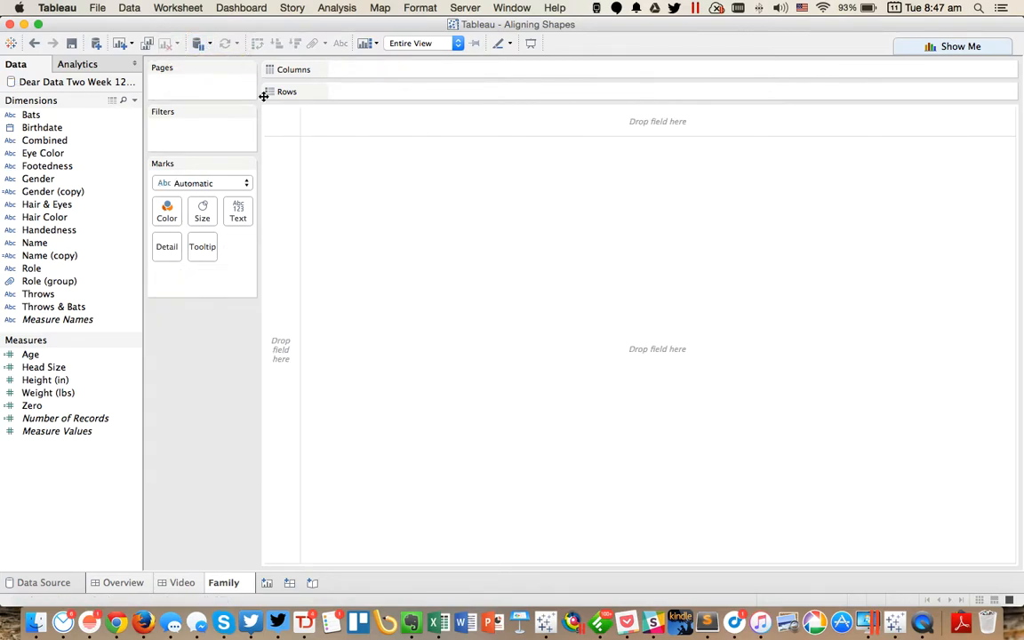
pyautogui.click(35, 625)
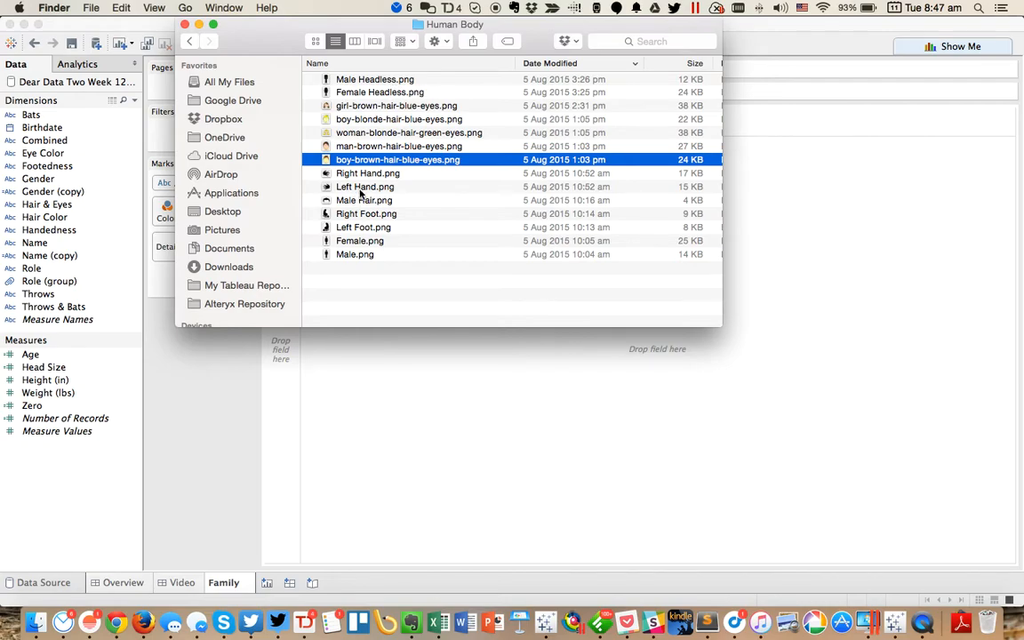
pyautogui.click(361, 241)
pyautogui.rightClick(361, 241)
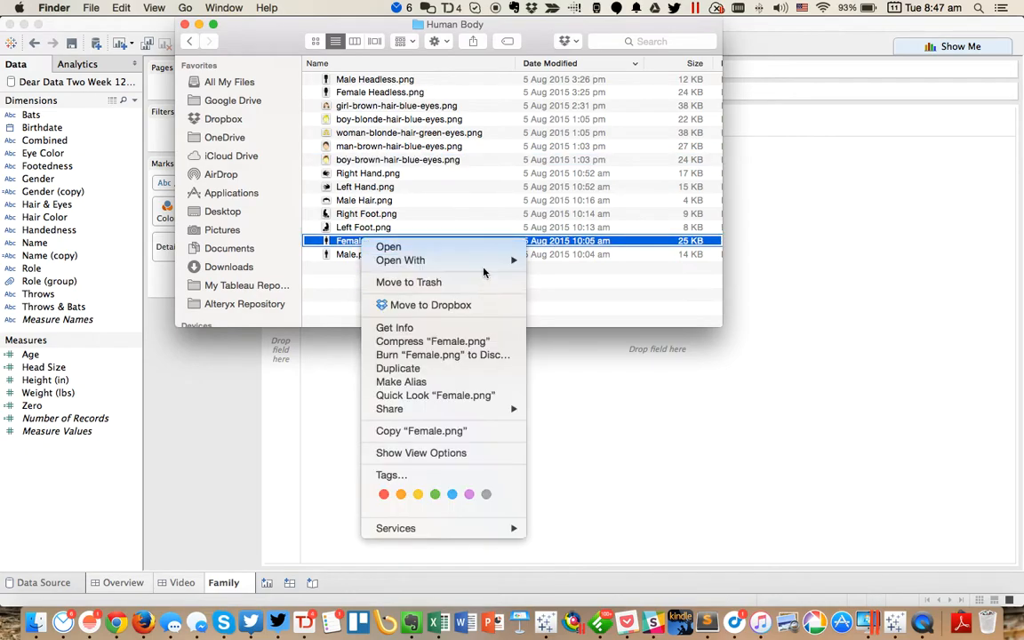
pyautogui.moveTo(401, 260)
pyautogui.click(612, 419)
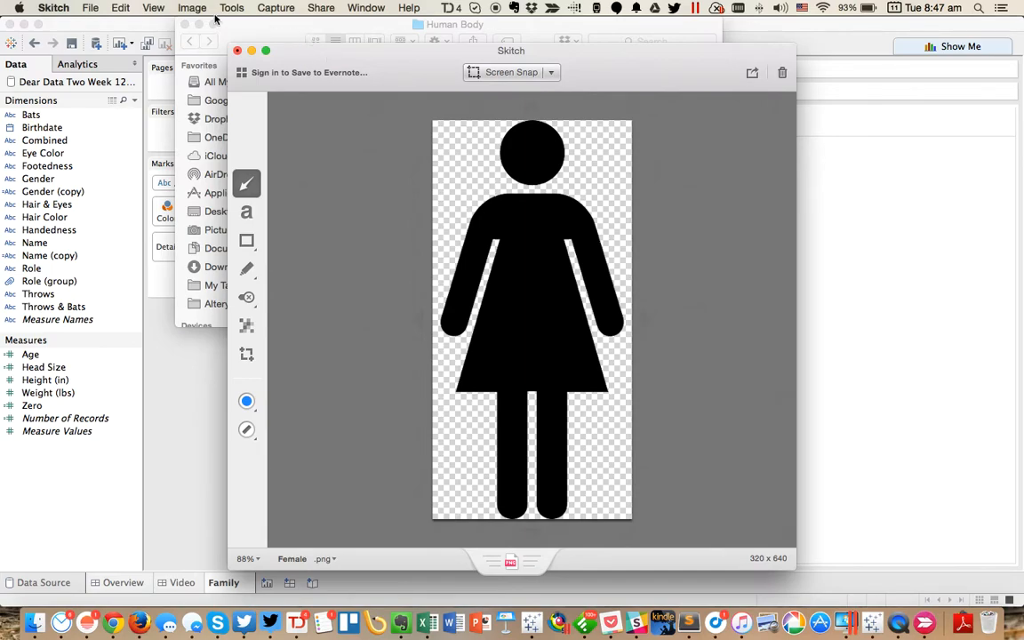
pyautogui.doubleClick(453, 49)
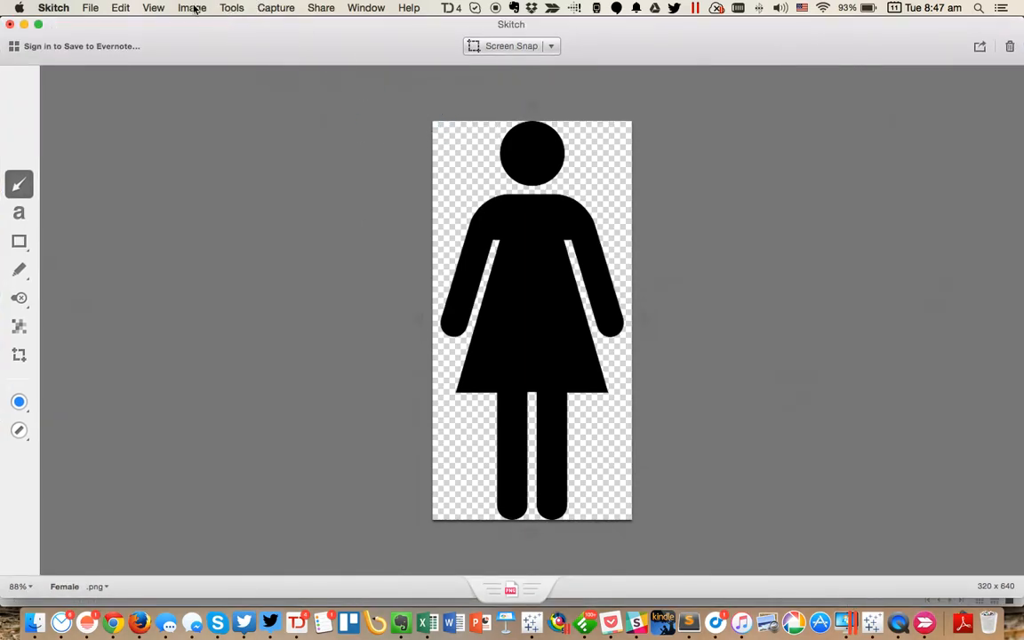
# Step: Resize the female figure to 100 by 200 using Crop/Resize in resize mode
pyautogui.click(239, 13)
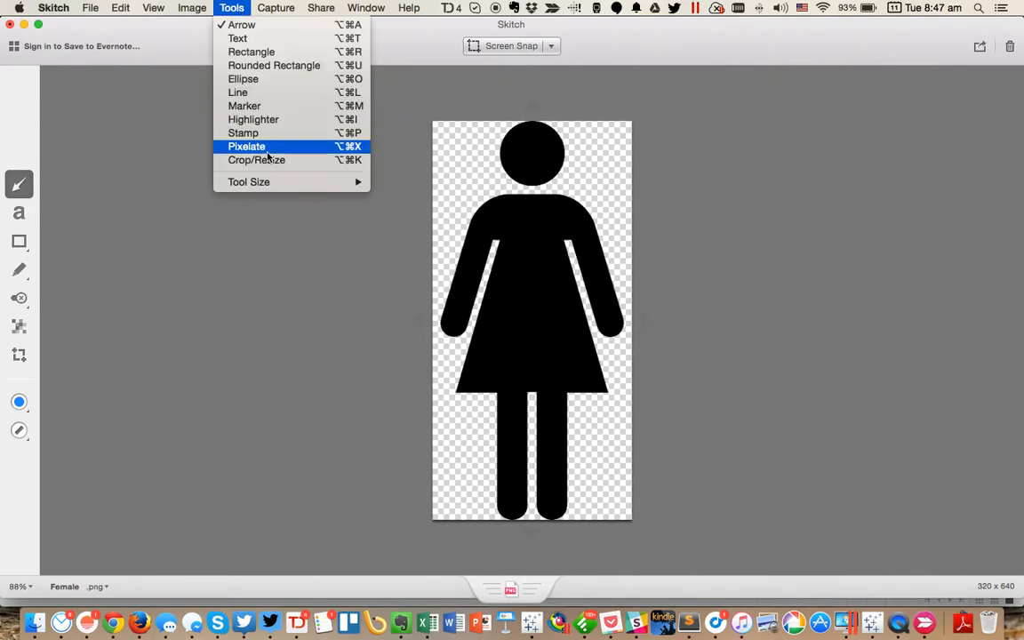
pyautogui.click(238, 145)
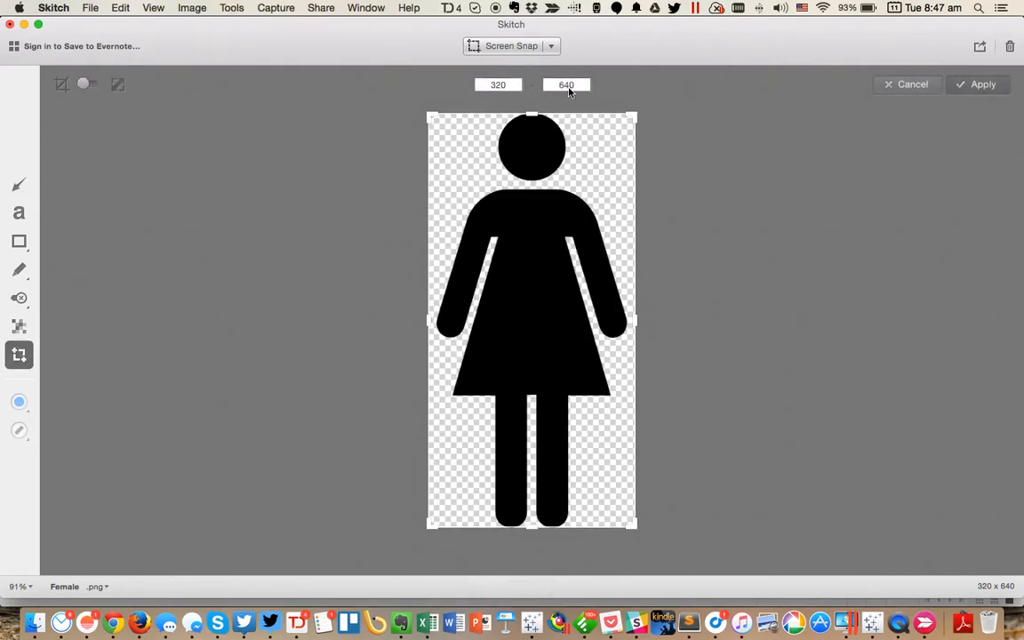
pyautogui.click(89, 85)
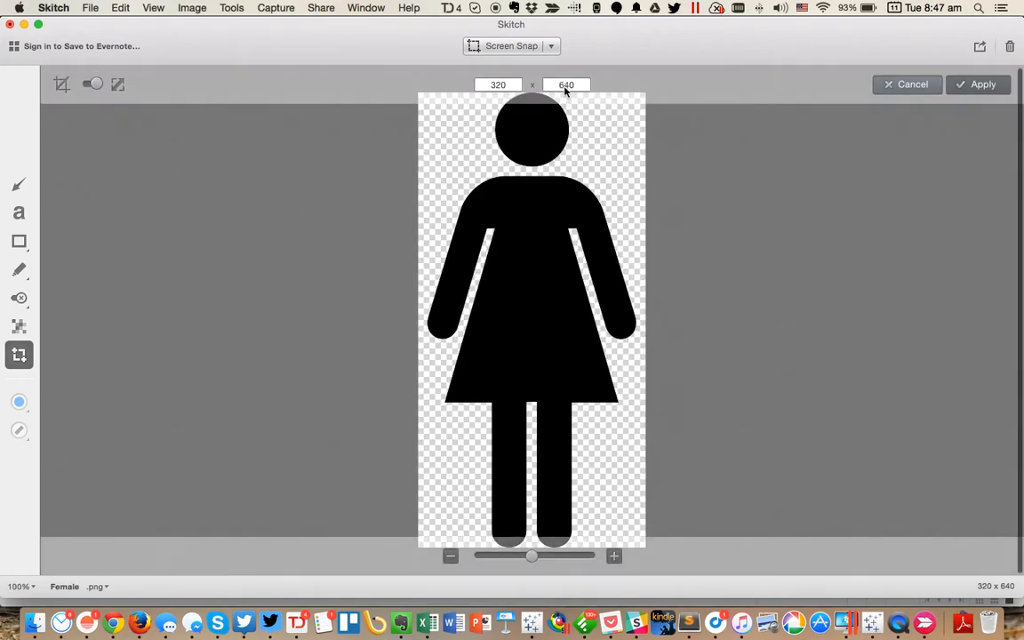
pyautogui.click(570, 82)
pyautogui.press('Return')
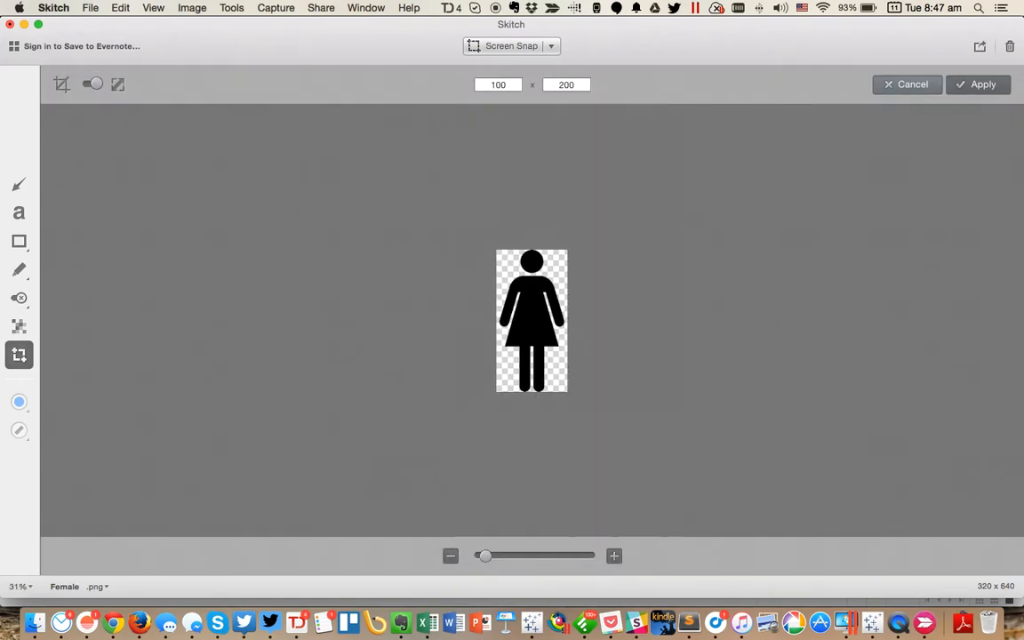
pyautogui.click(967, 86)
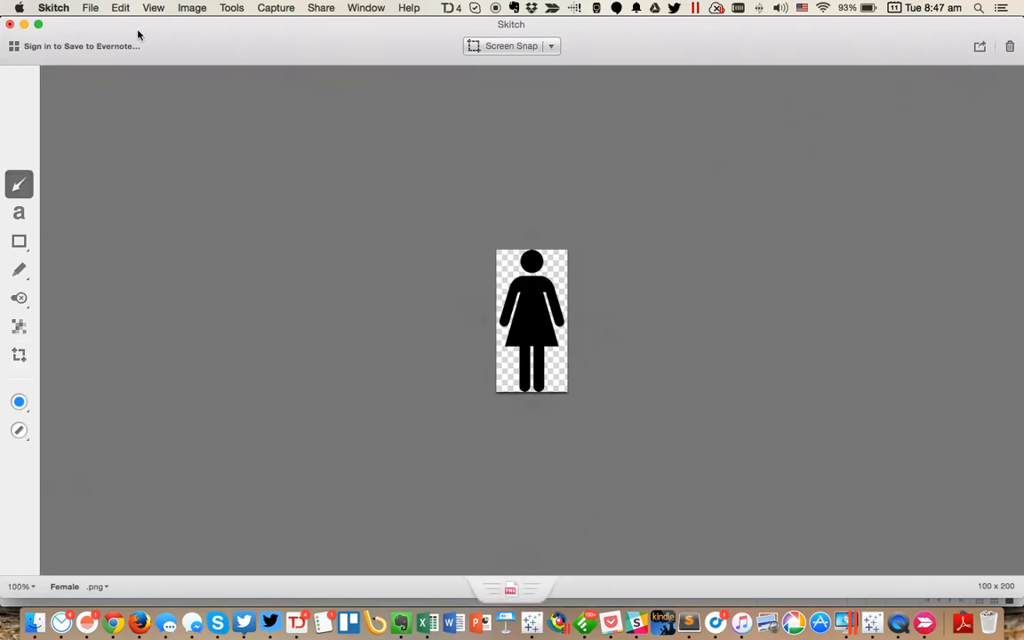
# Step: Extend the canvas to 100 by 400, leaving transparent space below the figure
pyautogui.click(229, 7)
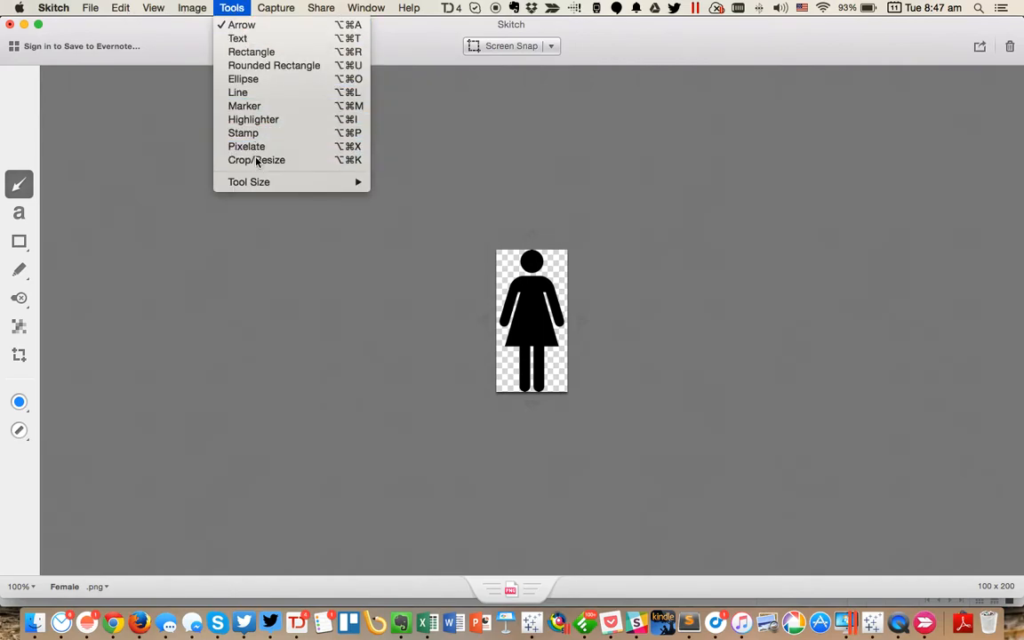
pyautogui.click(596, 109)
pyautogui.doubleClick(564, 88)
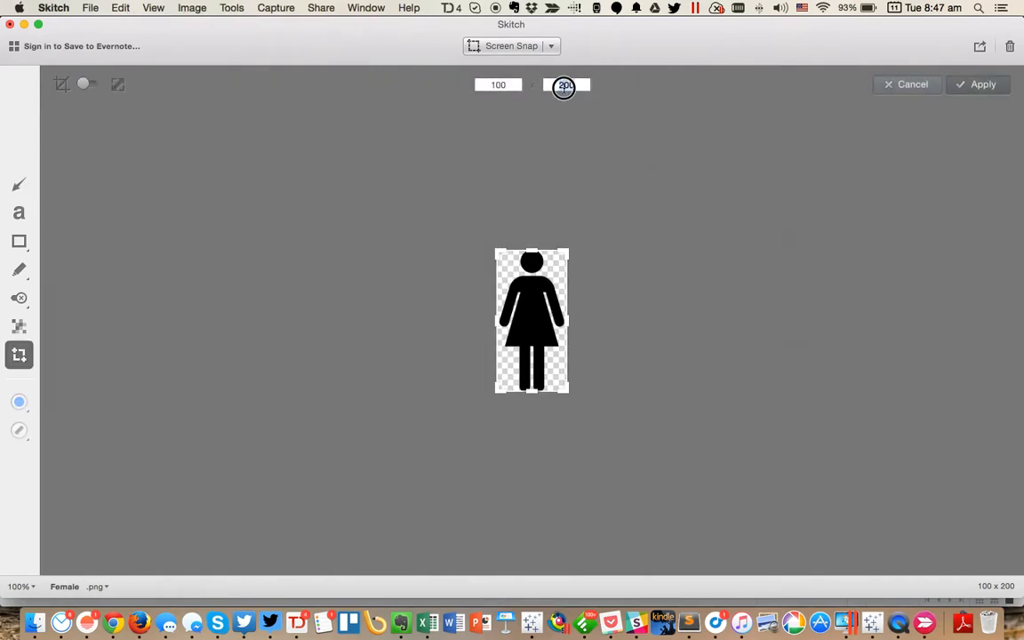
pyautogui.press('Tab')
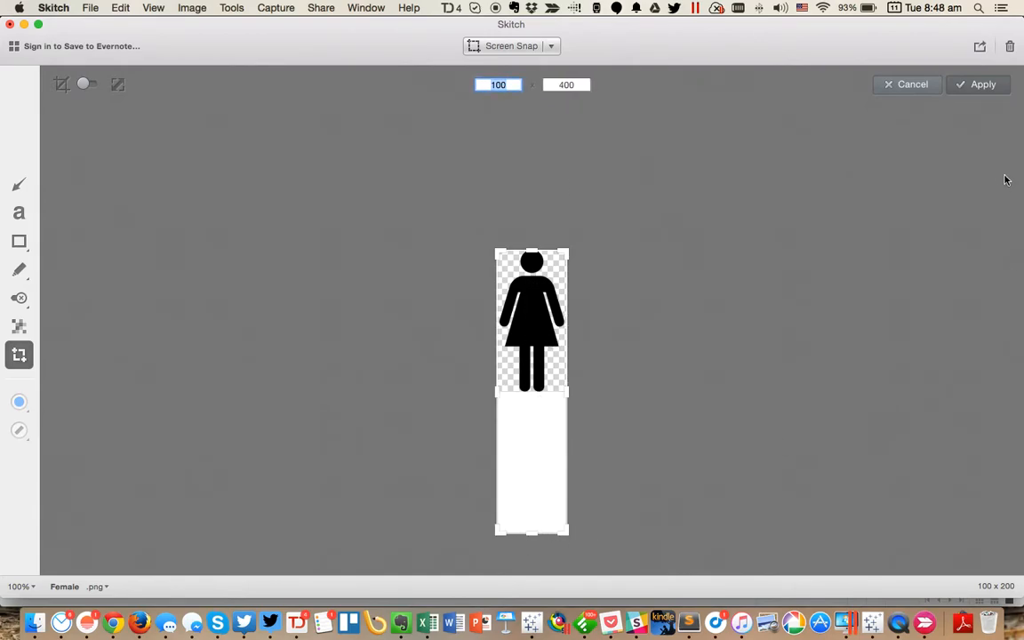
pyautogui.click(971, 87)
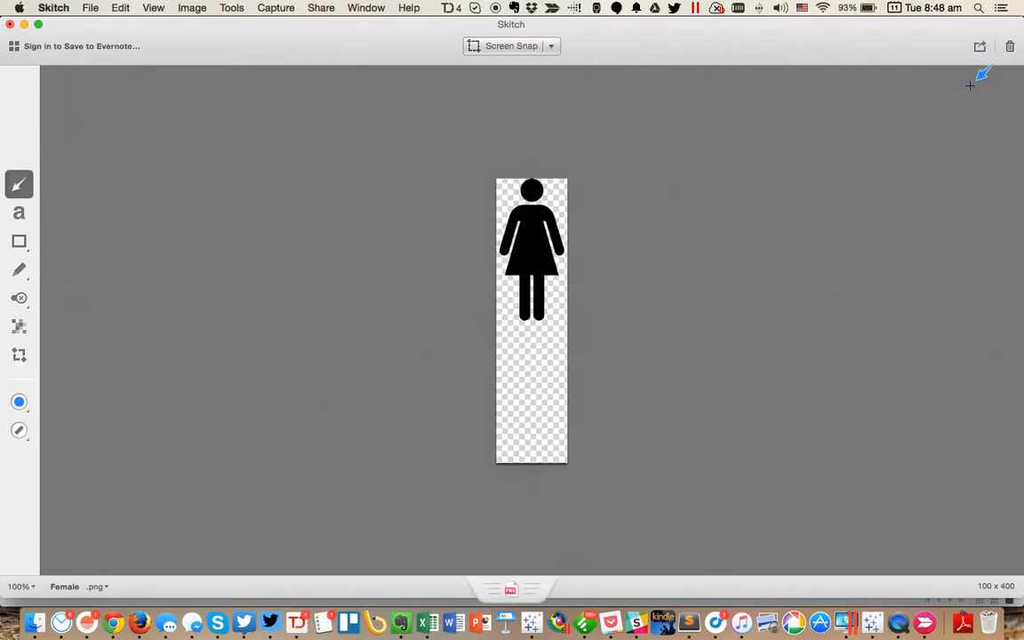
# Step: Export the tall image as Female_Double.png in the Human Body folder
pyautogui.click(88, 10)
pyautogui.click(93, 59)
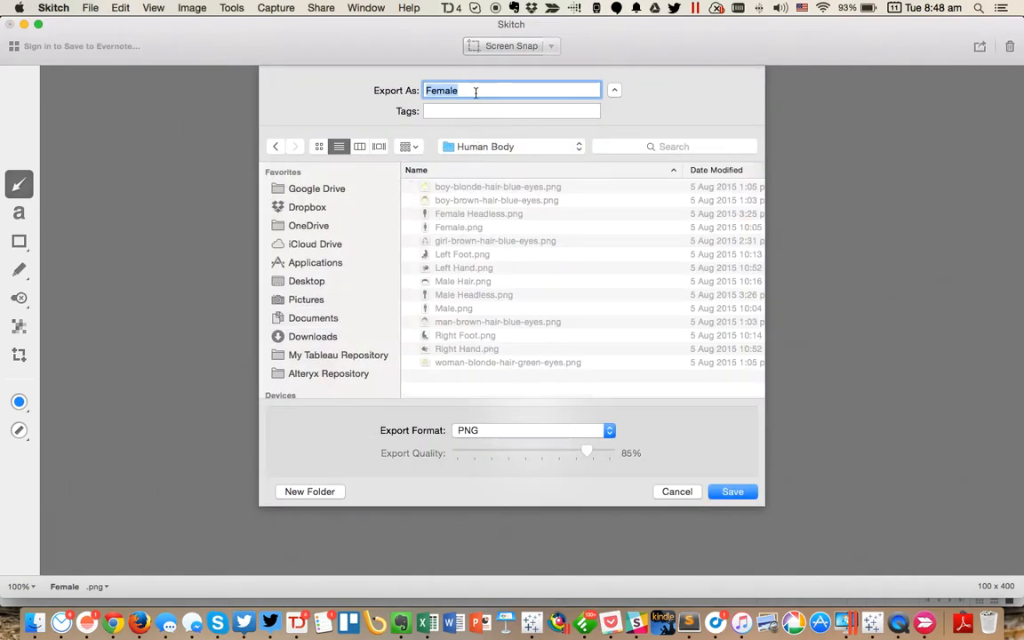
pyautogui.click(473, 91)
pyautogui.write('_Double')
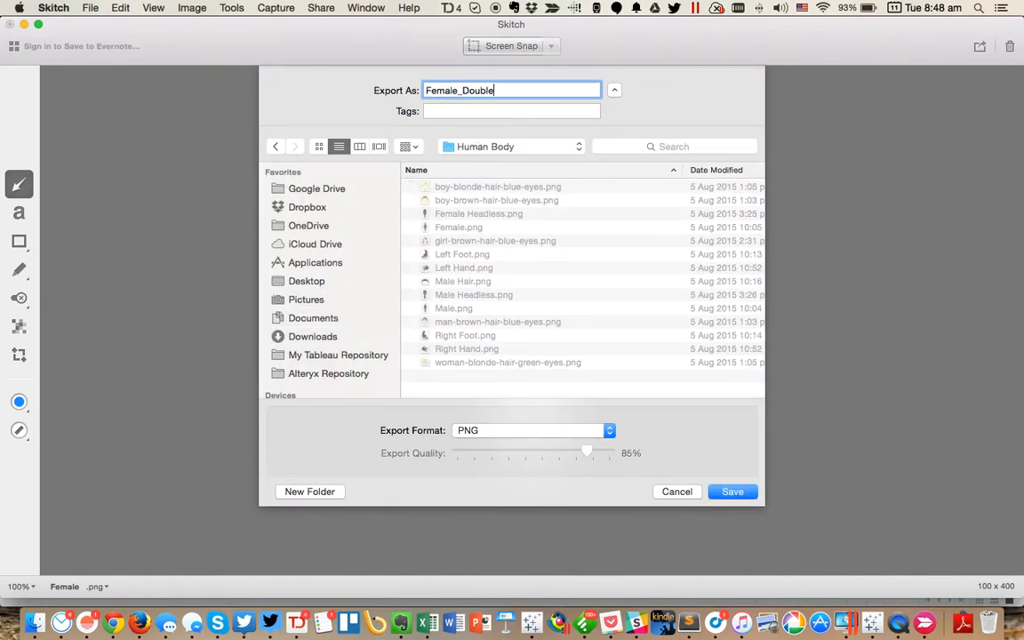
pyautogui.click(732, 492)
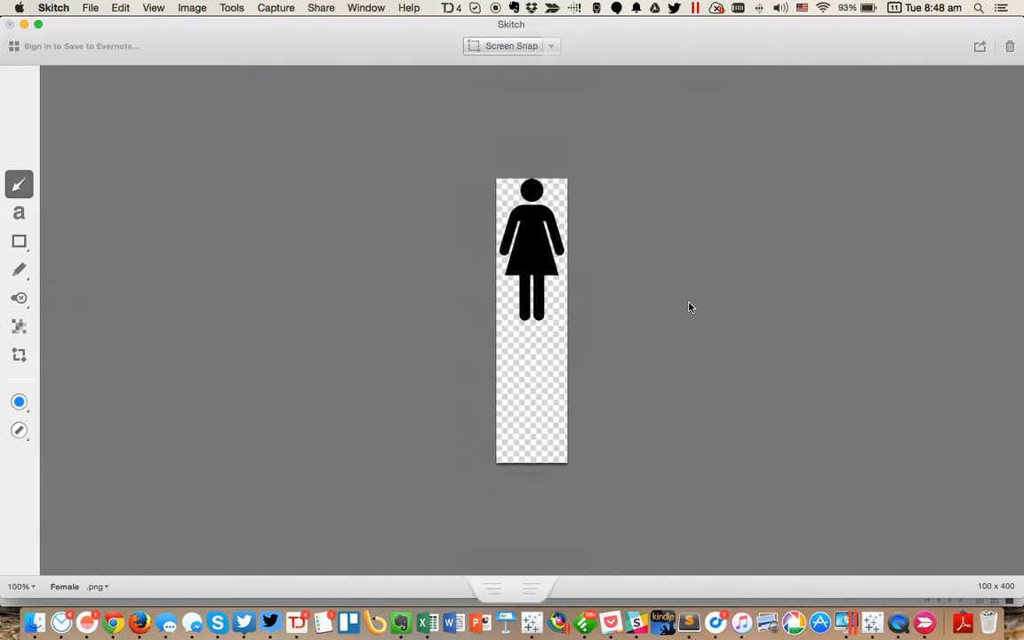
# Step: Load Male.png from Finder into Skitch, discarding the old note
pyautogui.click(35, 622)
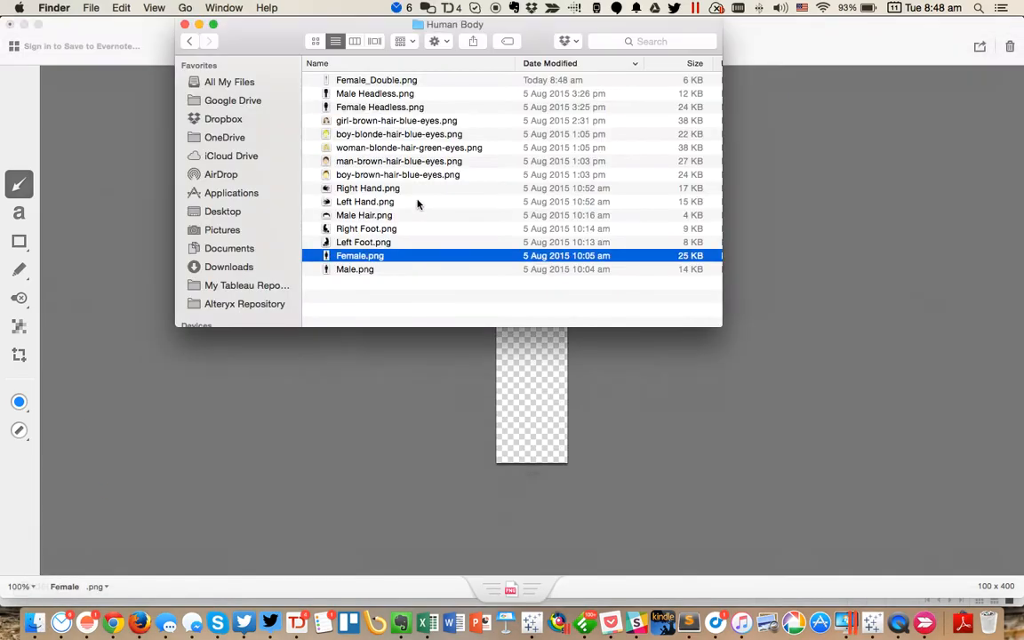
pyautogui.moveTo(336, 271); pyautogui.dragTo(375, 402)
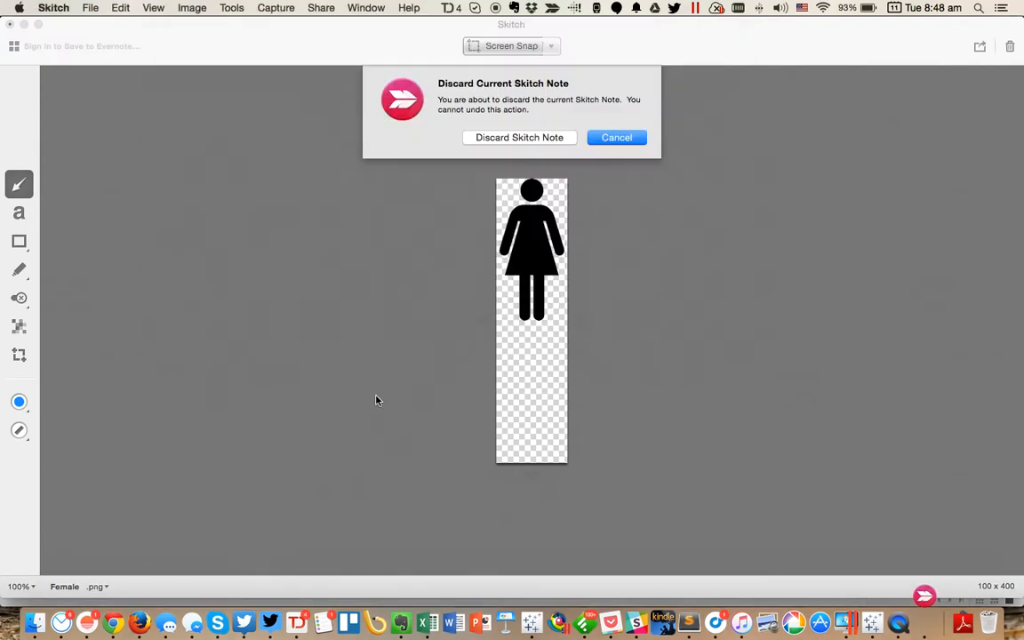
pyautogui.click(529, 137)
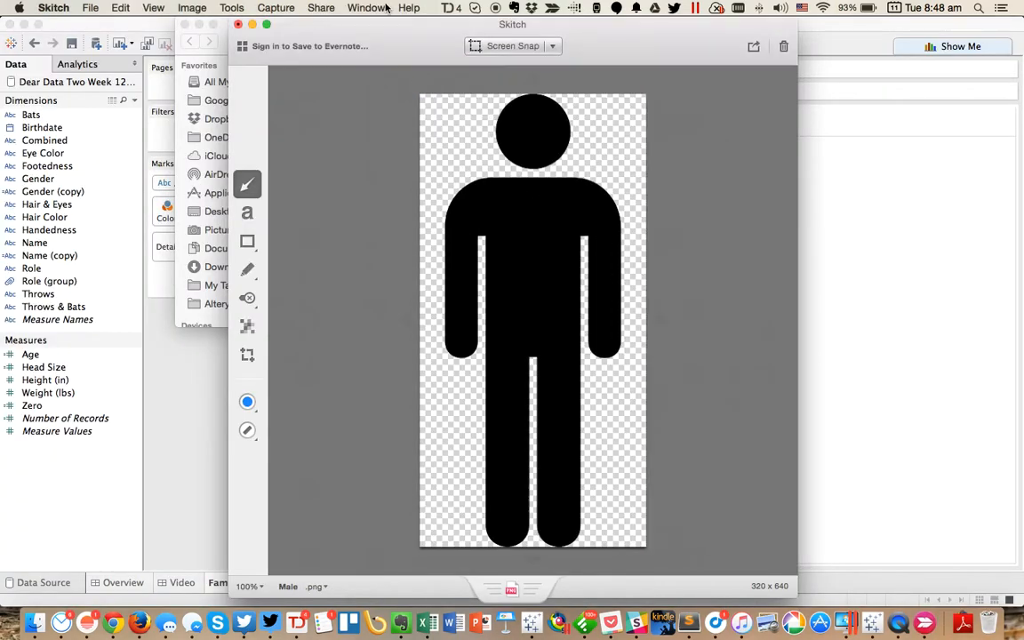
# Step: Resize the male figure to 100 by 200 in a maximised Skitch window
pyautogui.doubleClick(423, 18)
pyautogui.click(233, 8)
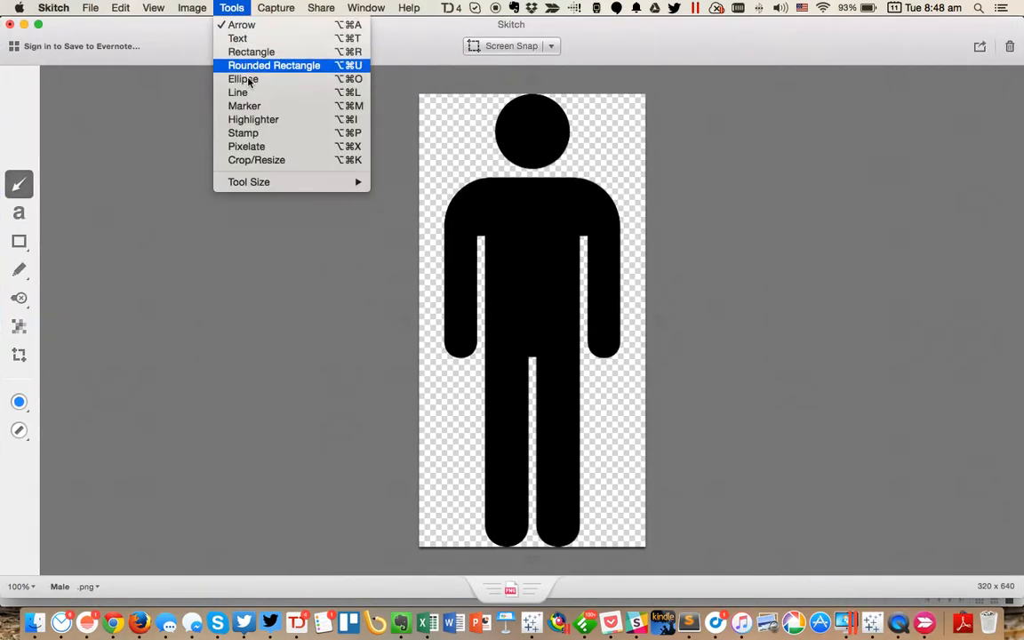
pyautogui.click(258, 160)
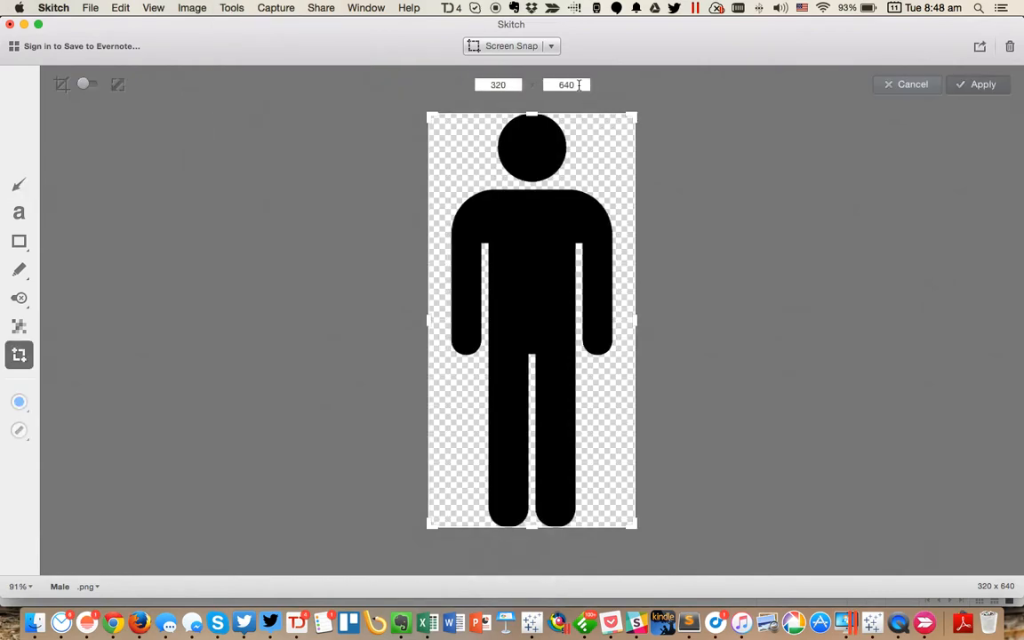
pyautogui.click(93, 84)
pyautogui.doubleClick(566, 85)
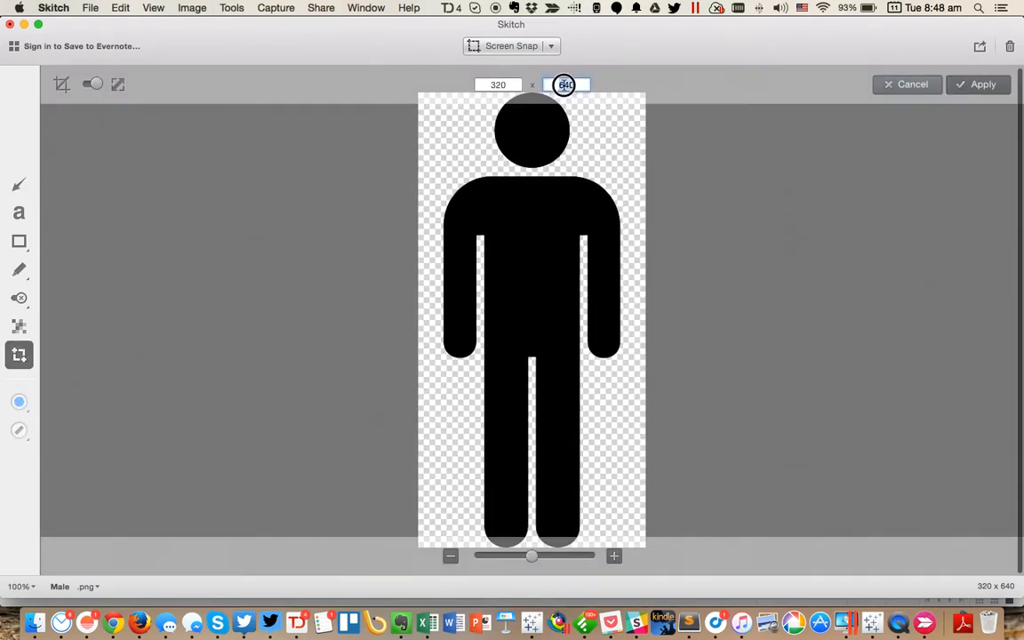
pyautogui.write('200')
pyautogui.press('Return')
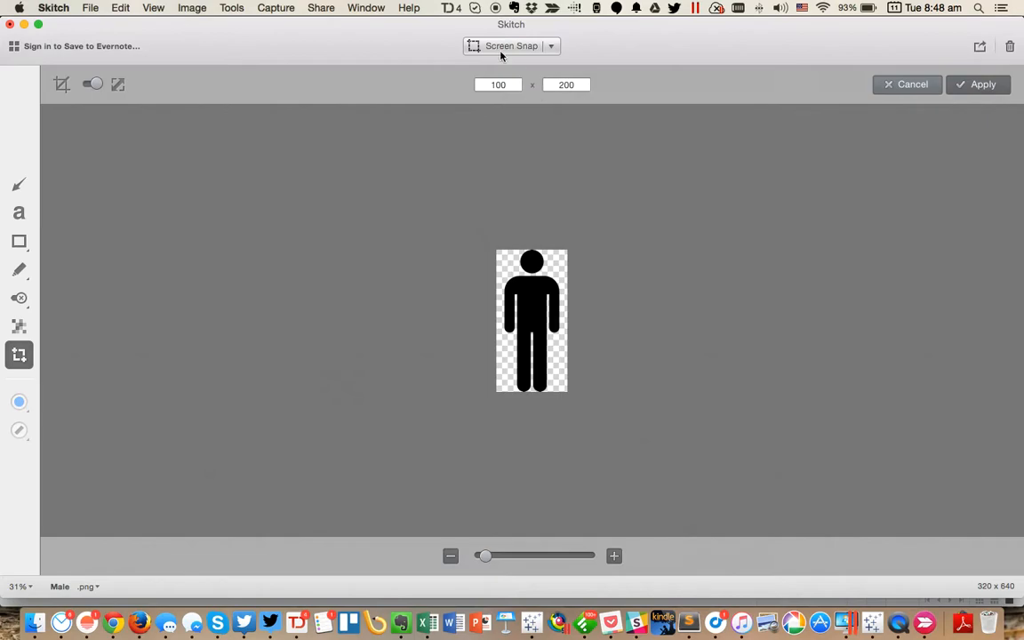
pyautogui.click(982, 84)
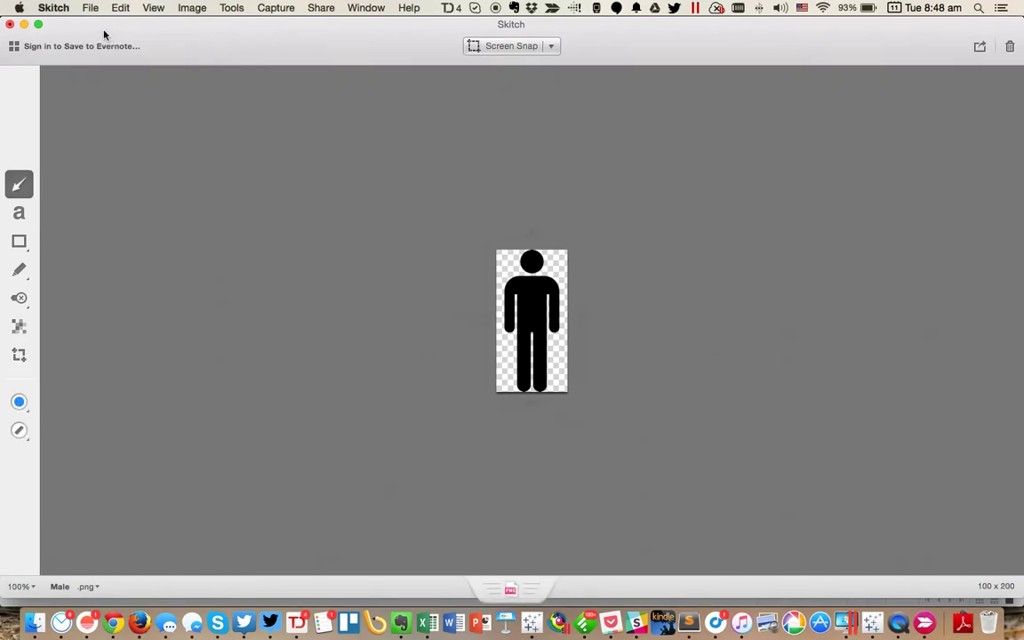
# Step: Extend the male canvas downward to 100 by 400
pyautogui.click(245, 8)
pyautogui.click(268, 160)
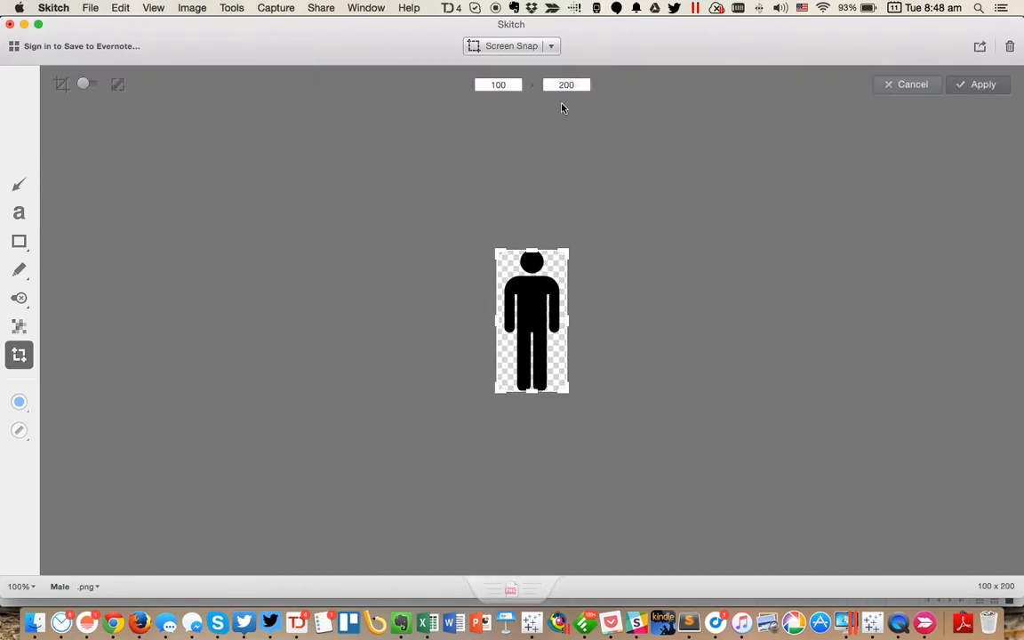
pyautogui.press('Return')
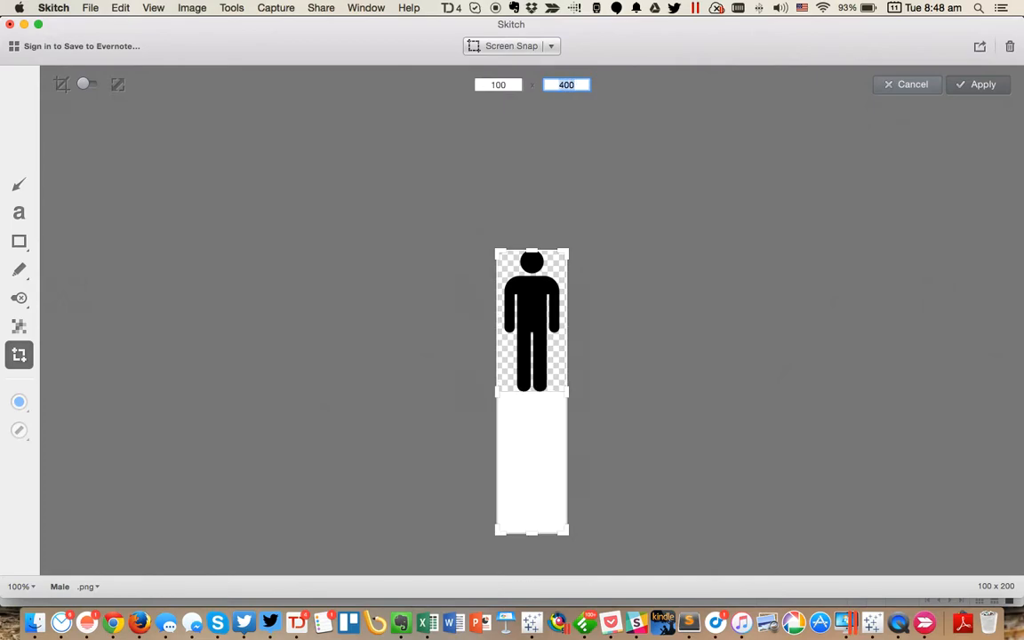
pyautogui.click(982, 85)
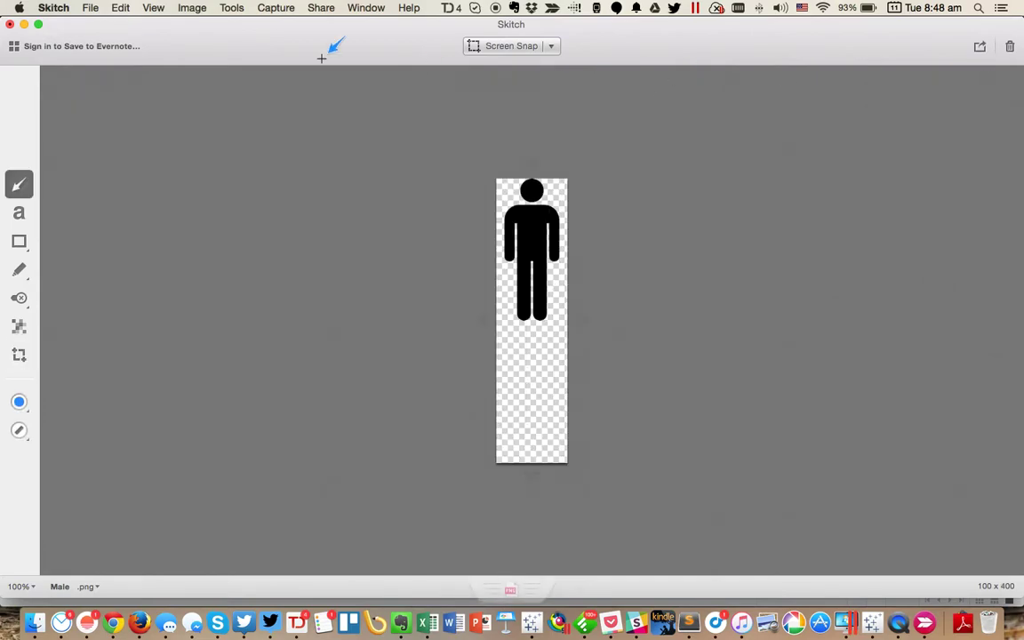
# Step: Export the image as Male_Double.png in Human Body, then return to Tableau
pyautogui.click(94, 11)
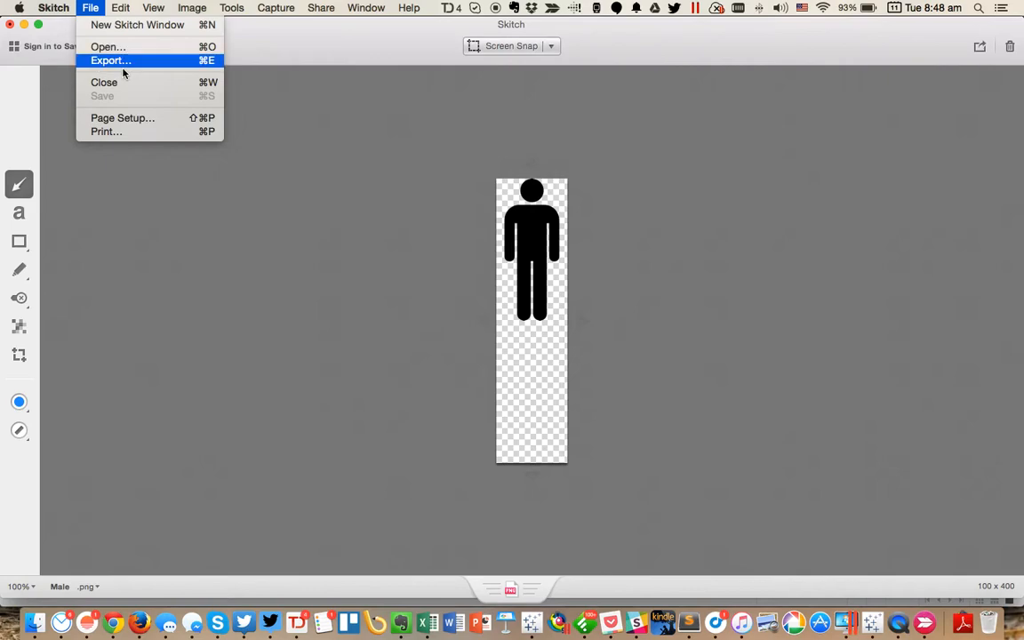
pyautogui.click(113, 62)
pyautogui.write('Male_Double')
pyautogui.click(479, 92)
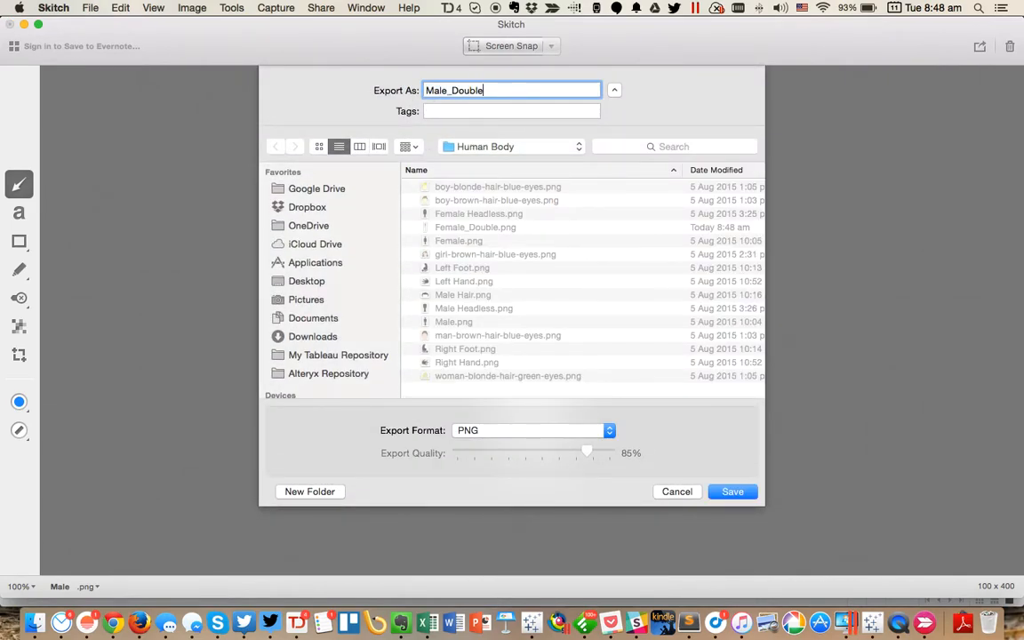
pyautogui.click(732, 491)
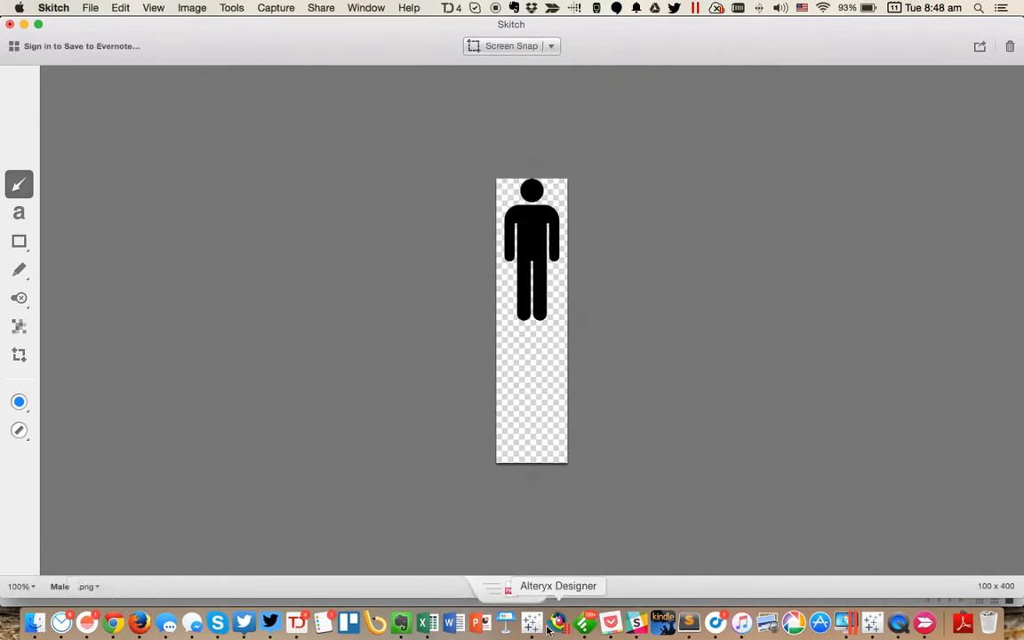
pyautogui.click(874, 626)
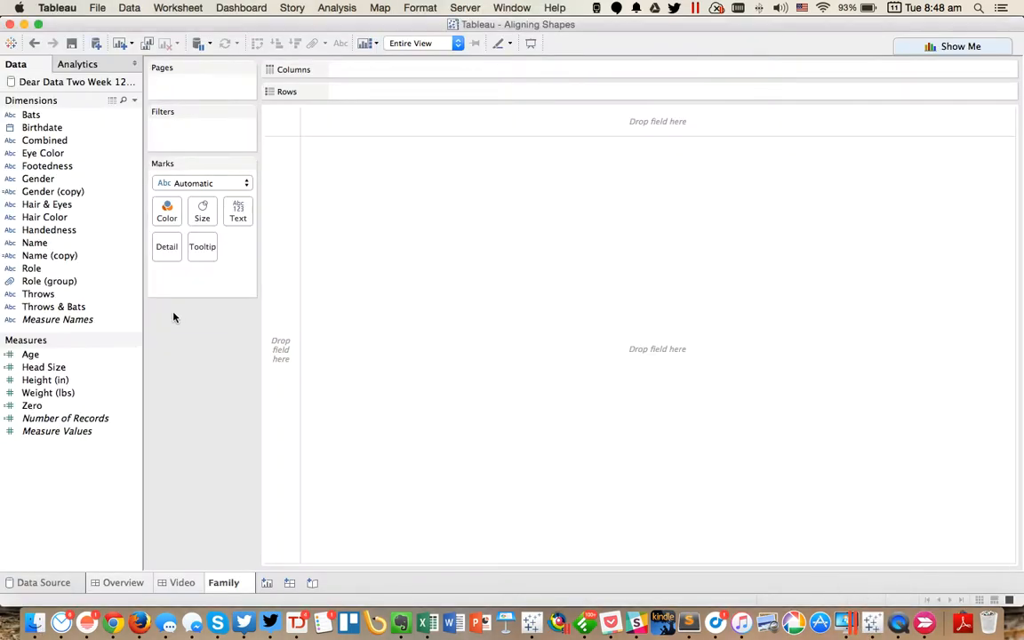
# Step: Lay out Name across columns as square marks coloured by Gender
pyautogui.moveTo(35, 243); pyautogui.dragTo(400, 70)
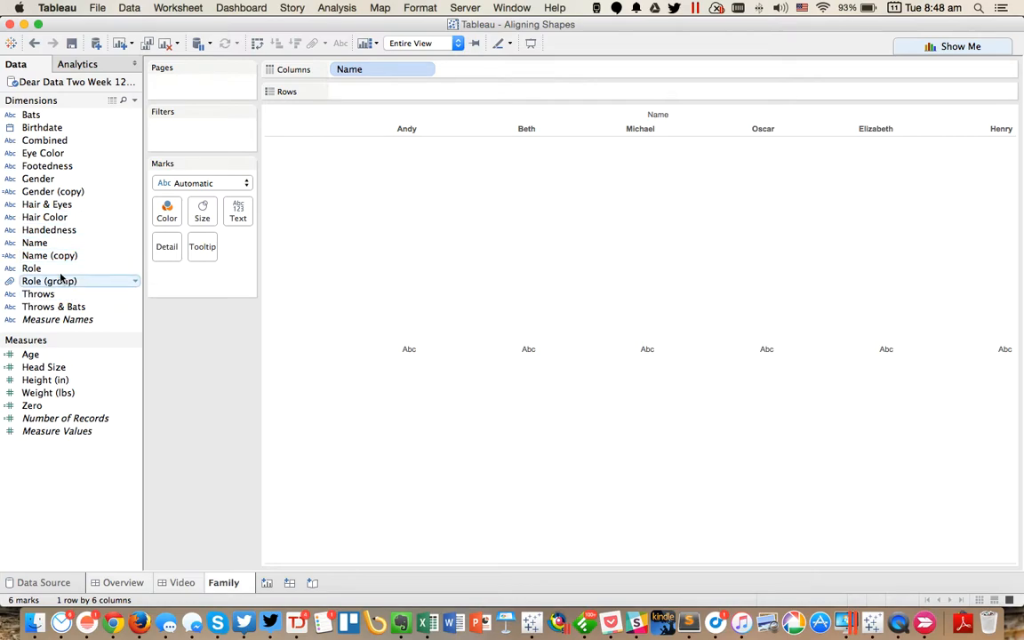
pyautogui.moveTo(34, 178); pyautogui.dragTo(98, 191)
pyautogui.click(203, 183)
pyautogui.click(182, 247)
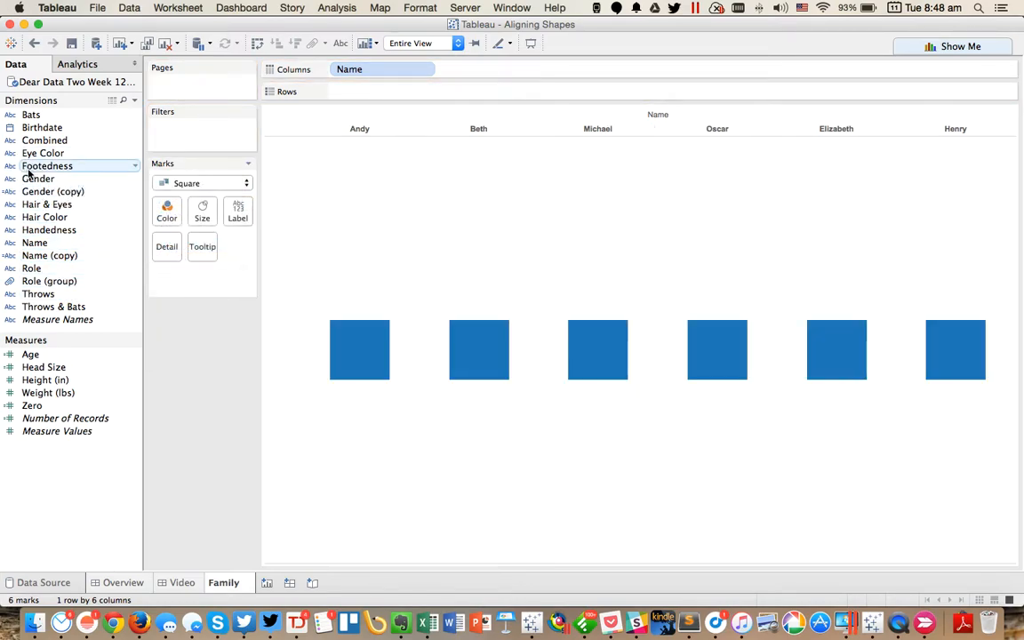
pyautogui.moveTo(27, 174); pyautogui.dragTo(164, 214)
# Step: Switch marks to shapes driven by Gender and bring up the gender shape assignments
pyautogui.click(186, 185)
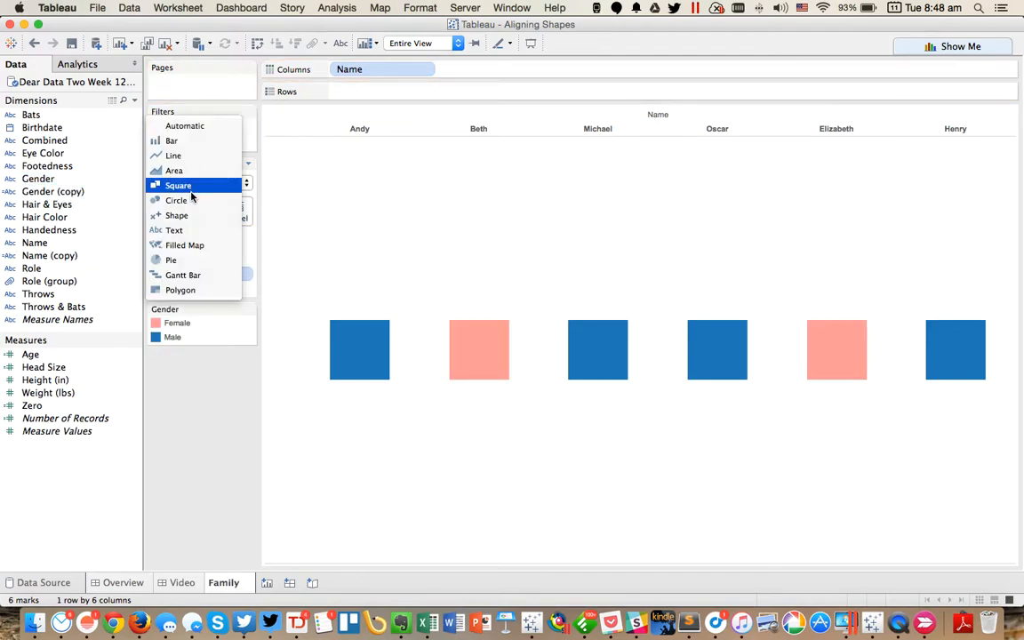
pyautogui.click(176, 215)
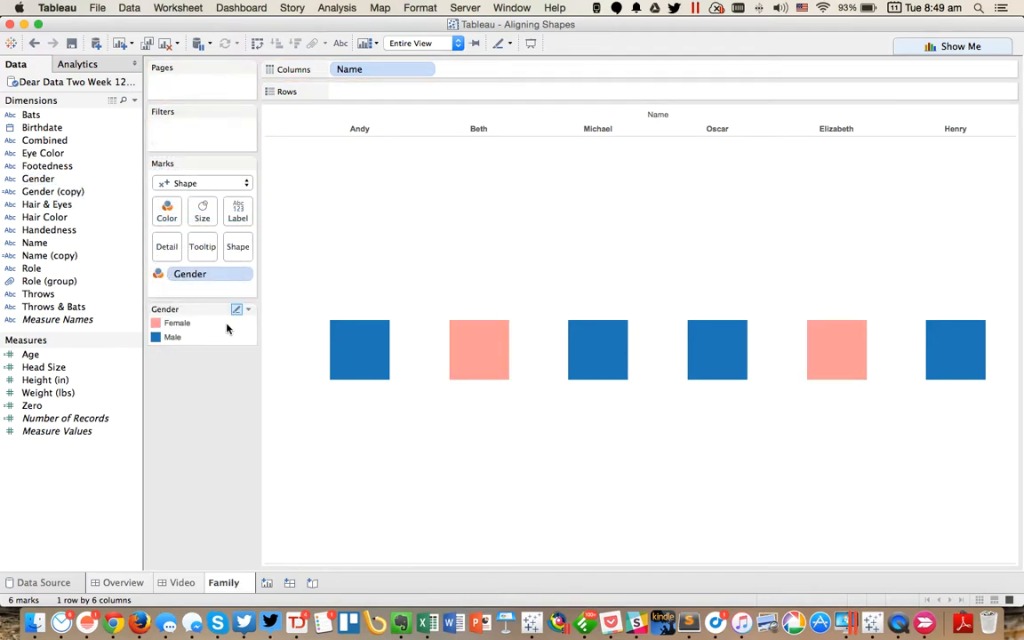
pyautogui.click(42, 181)
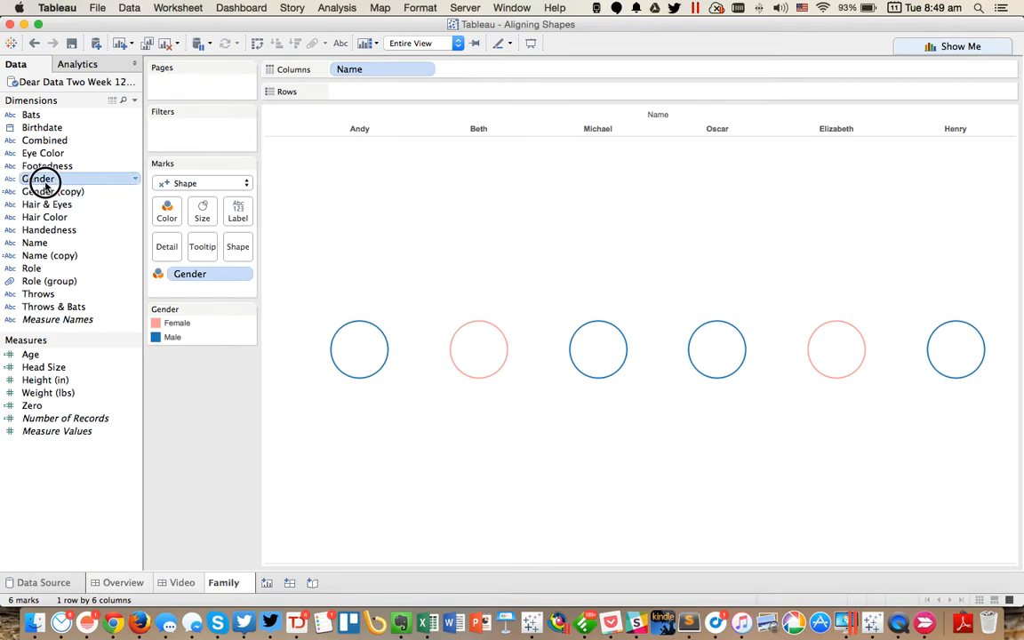
pyautogui.moveTo(45, 183); pyautogui.dragTo(238, 246)
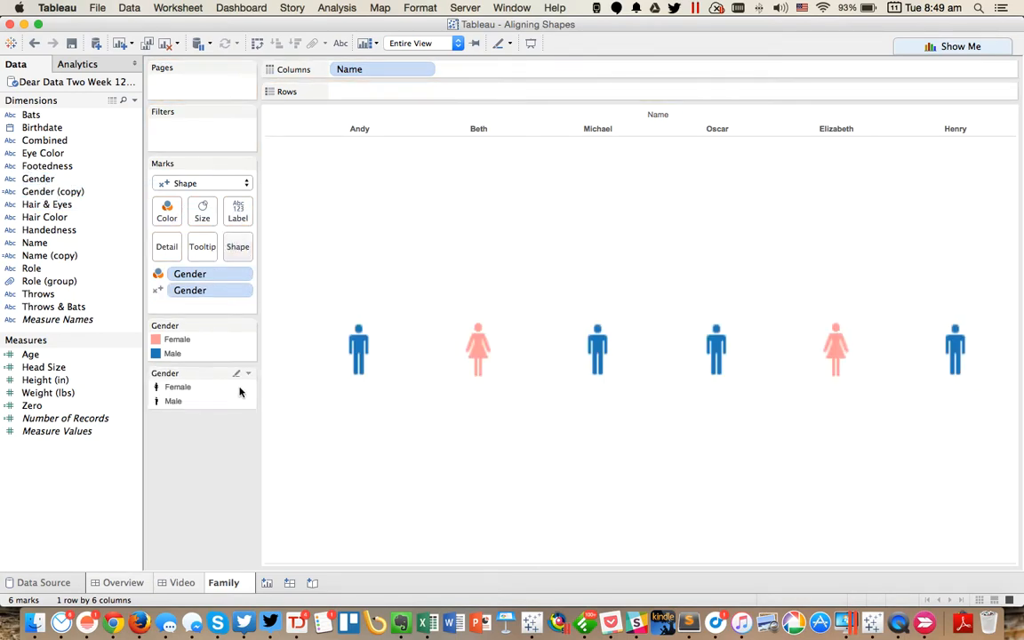
pyautogui.doubleClick(234, 402)
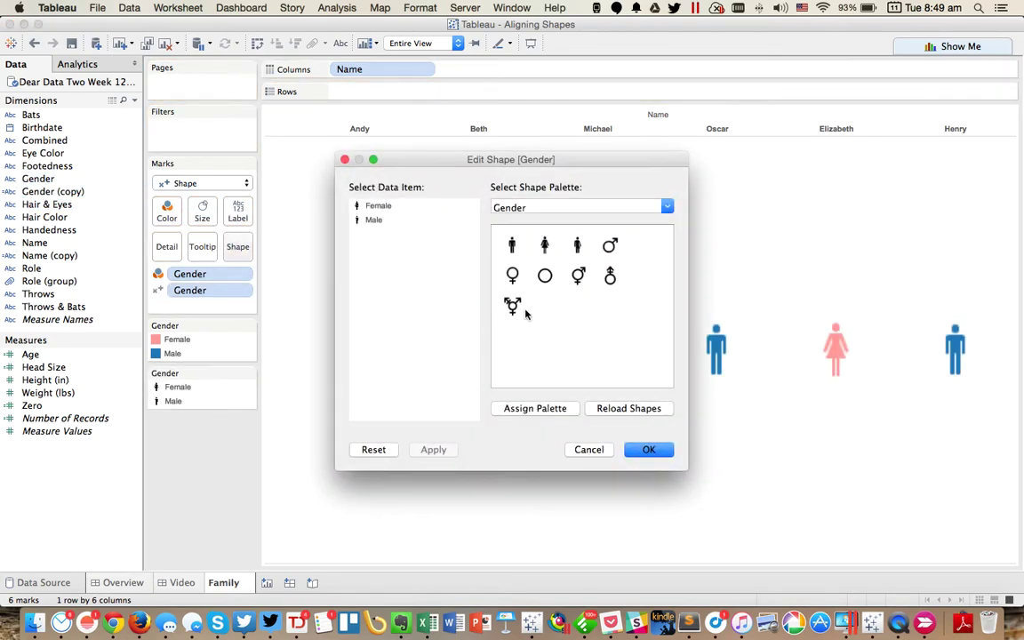
# Step: Assign the Human Body palette's Female_Double and Male_Double figures to Female and Male
pyautogui.click(537, 206)
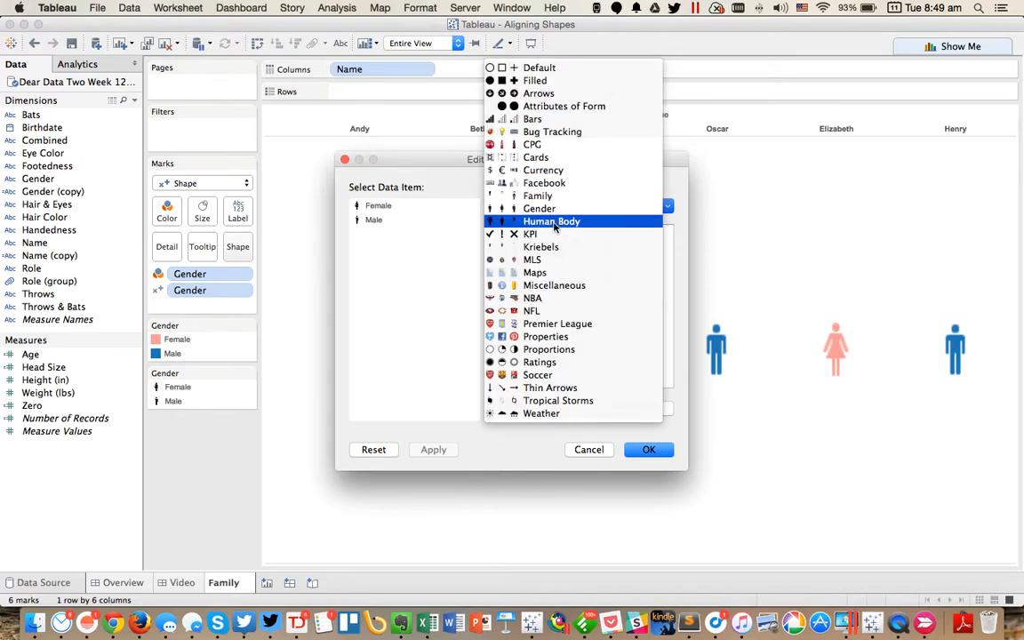
pyautogui.click(555, 225)
pyautogui.click(648, 410)
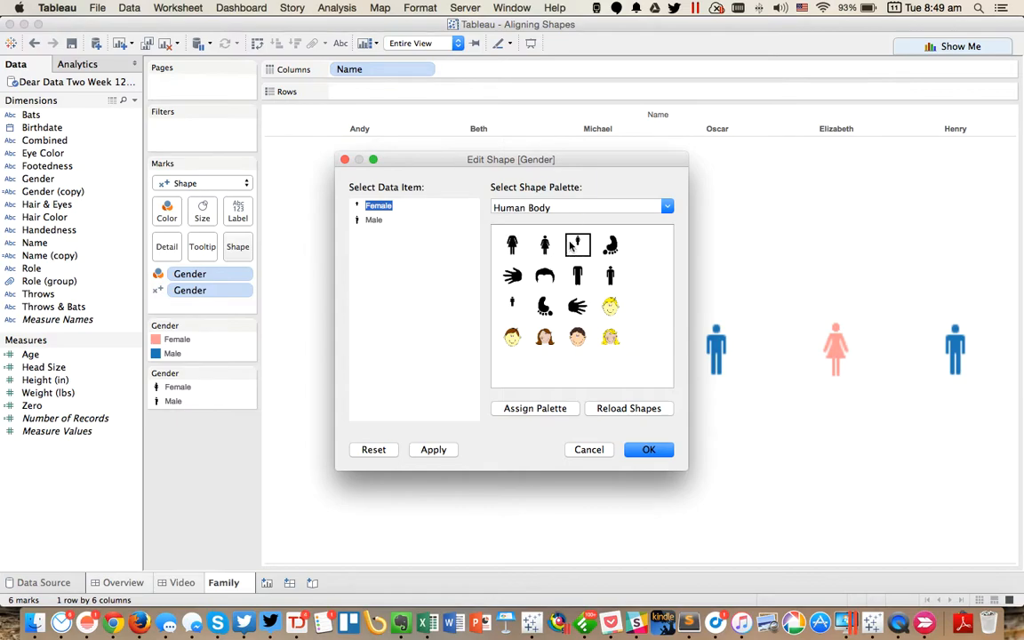
pyautogui.click(373, 220)
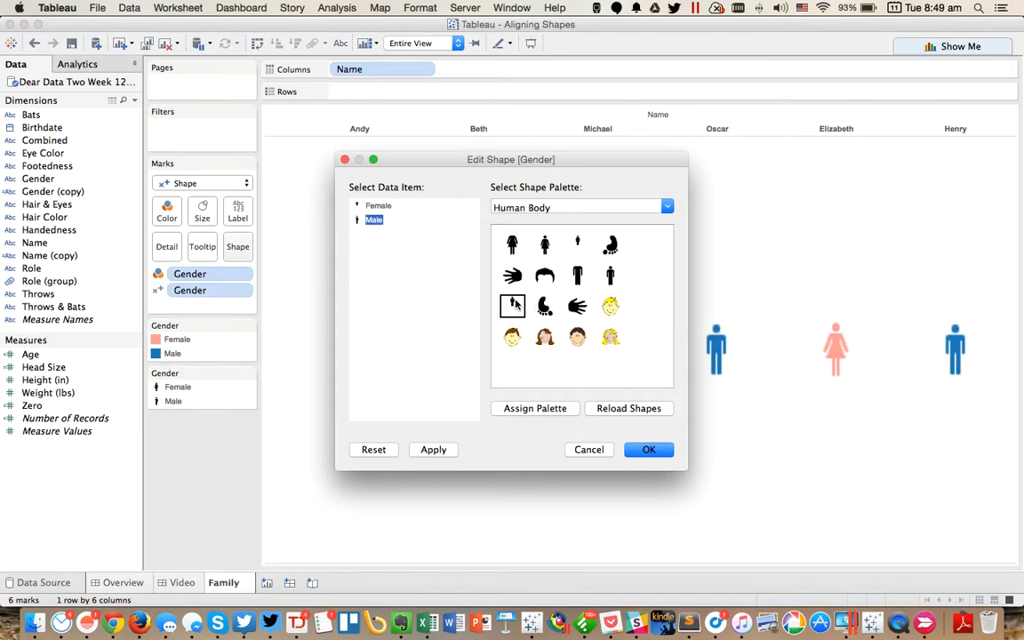
pyautogui.click(655, 448)
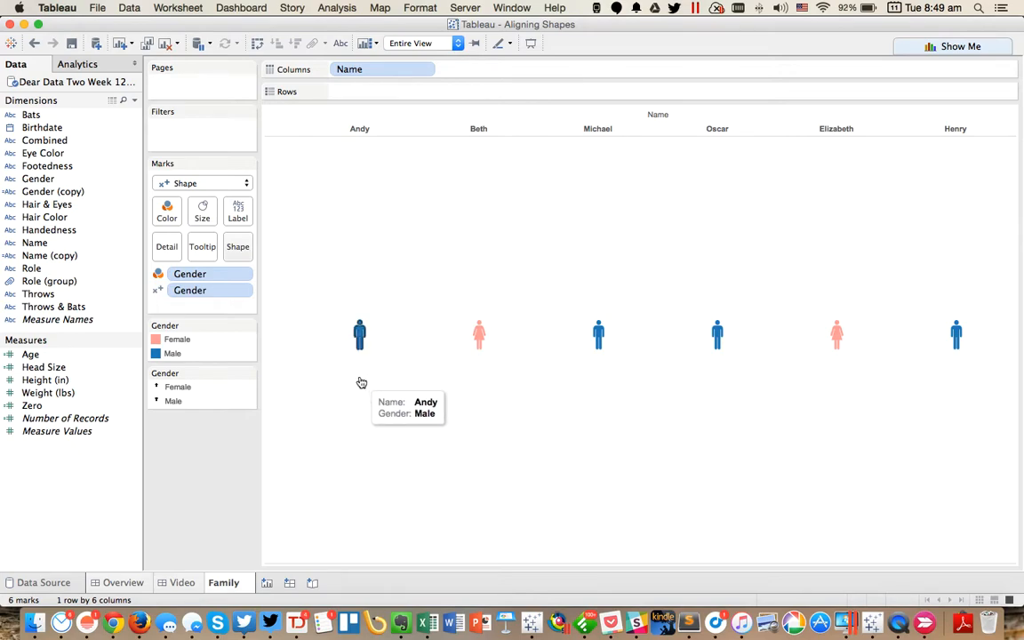
# Step: Clear the mark selection and place the Zero measure on Rows
pyautogui.click(359, 341)
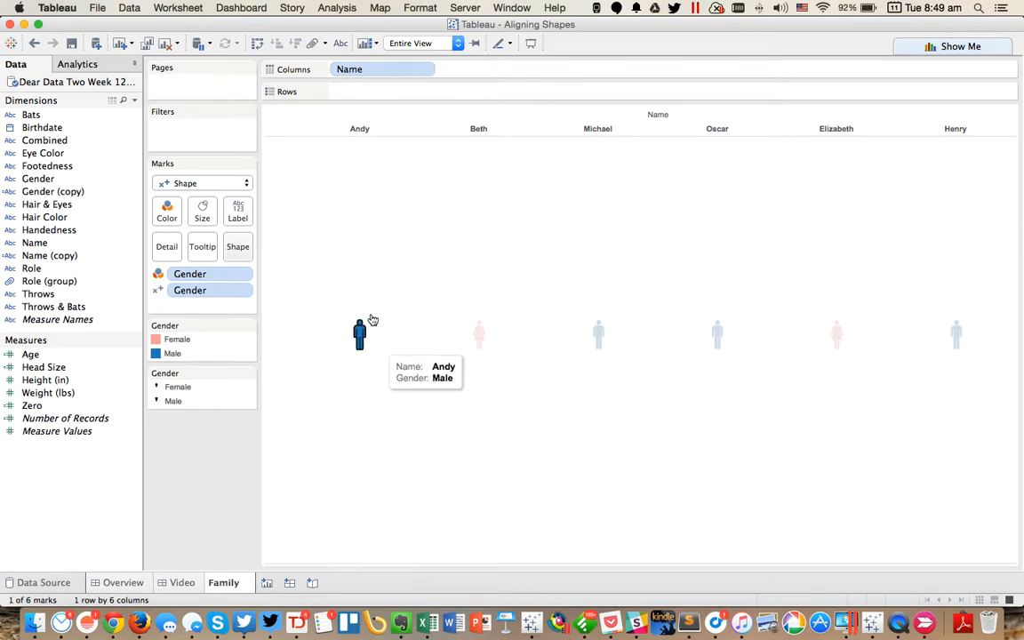
pyautogui.click(425, 347)
pyautogui.moveTo(45, 379)
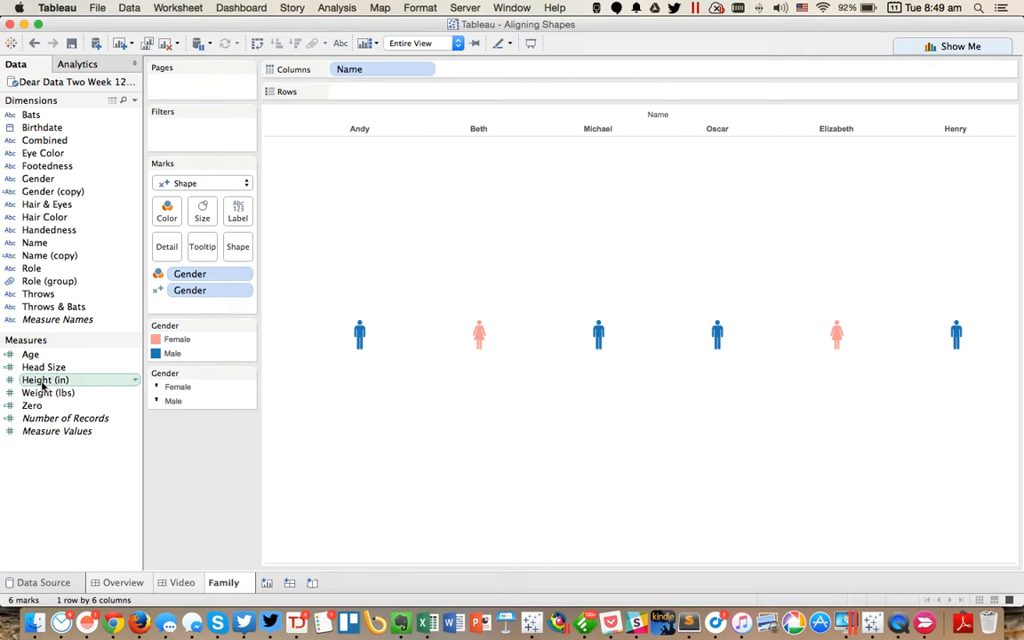
pyautogui.moveTo(41, 406)
pyautogui.mouseDown()
pyautogui.moveTo(359, 111)
pyautogui.moveTo(356, 96)
pyautogui.mouseUp()
# Step: Fix the Zero axis range from -1 to 20
pyautogui.doubleClick(276, 233)
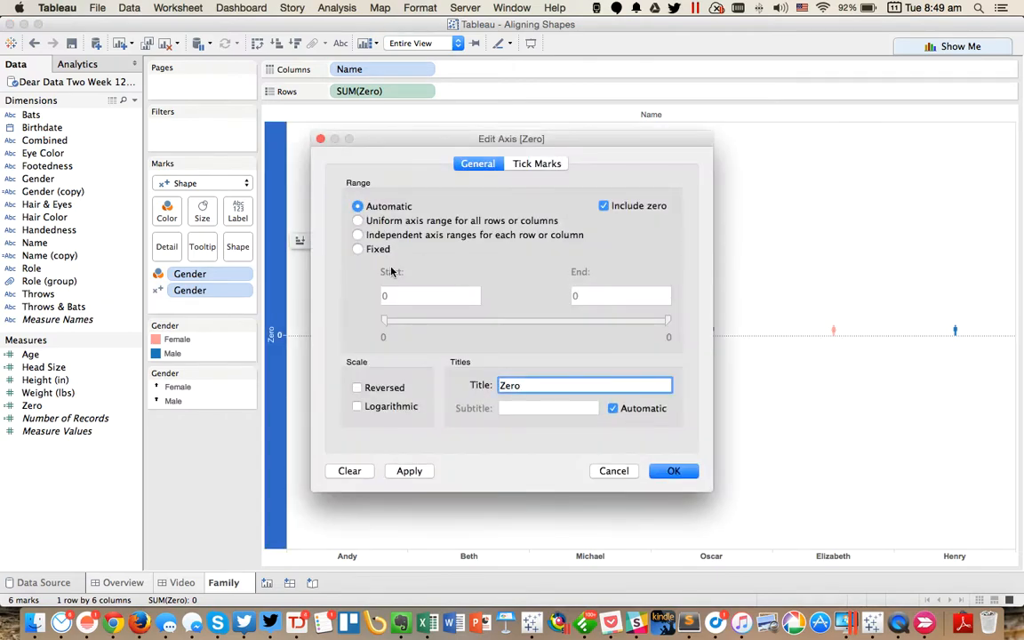
pyautogui.click(358, 249)
pyautogui.click(400, 294)
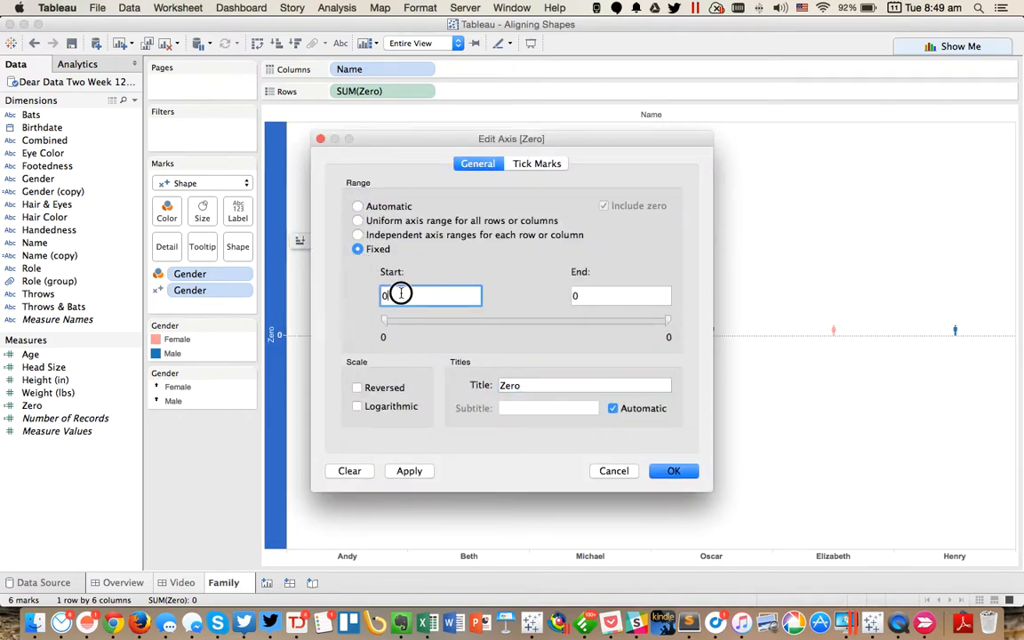
pyautogui.write('-1')
pyautogui.press('Tab')
pyautogui.write('20')
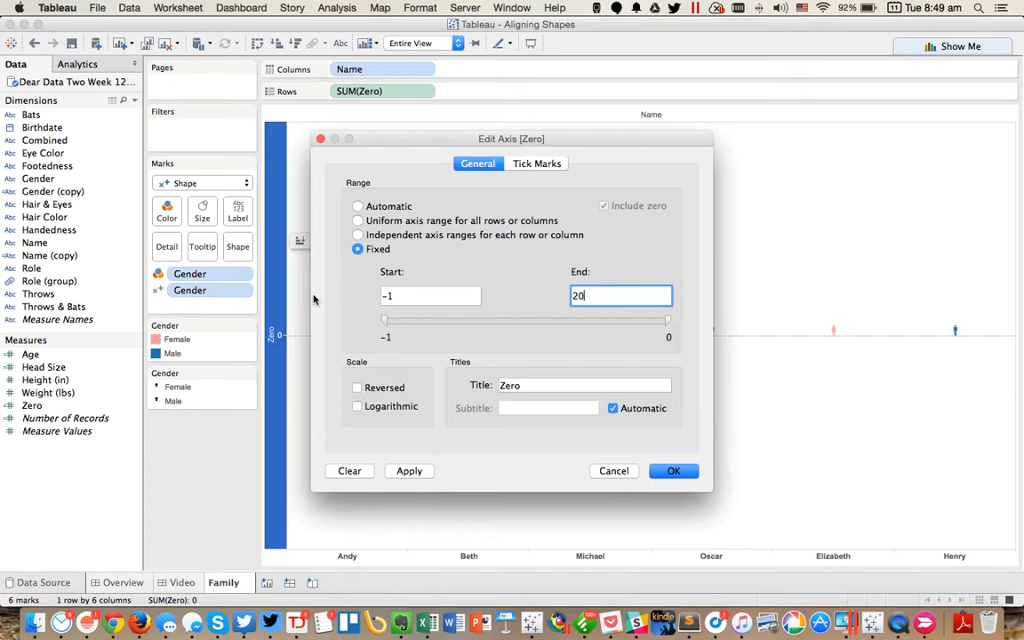
pyautogui.click(674, 471)
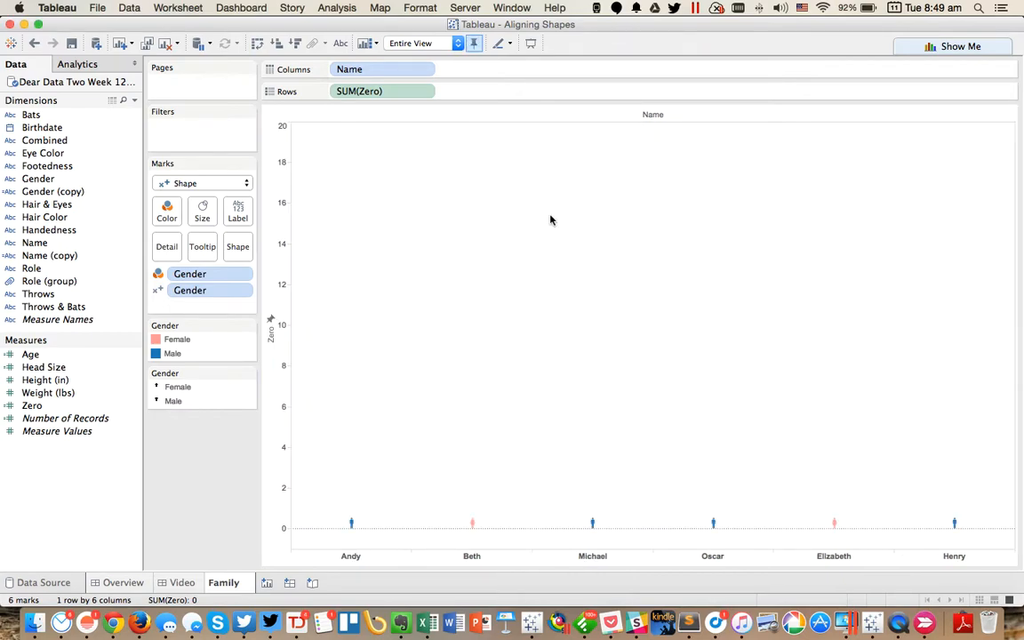
# Step: Enlarge the body shapes and size the figures by Height (in)
pyautogui.click(202, 211)
pyautogui.moveTo(229, 246); pyautogui.dragTo(292, 246)
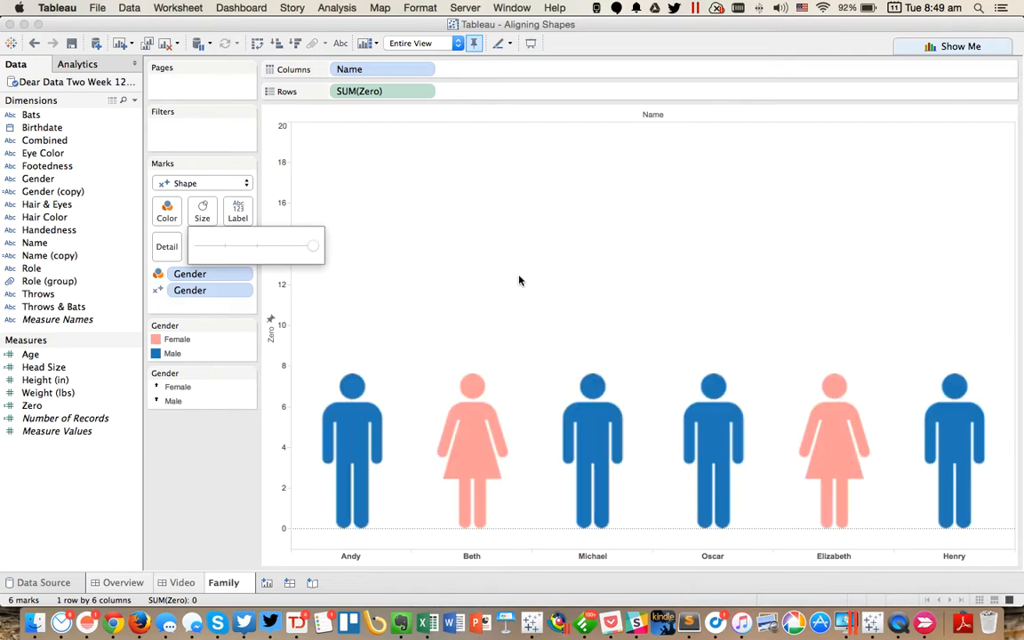
pyautogui.moveTo(44, 379)
pyautogui.mouseDown()
pyautogui.moveTo(216, 213)
pyautogui.moveTo(204, 213)
pyautogui.mouseUp()
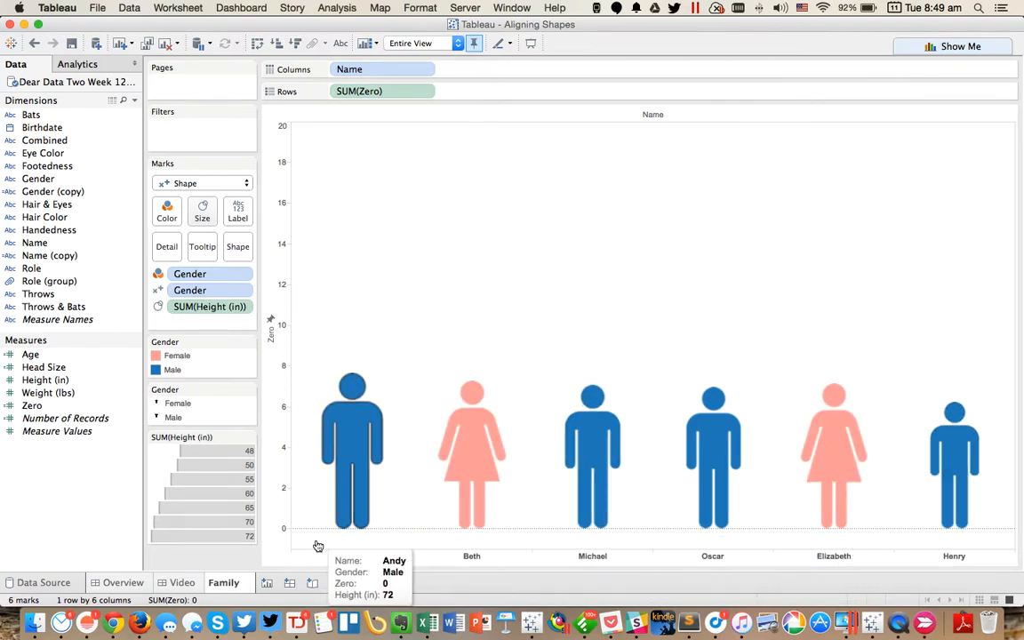
pyautogui.moveTo(204, 290)
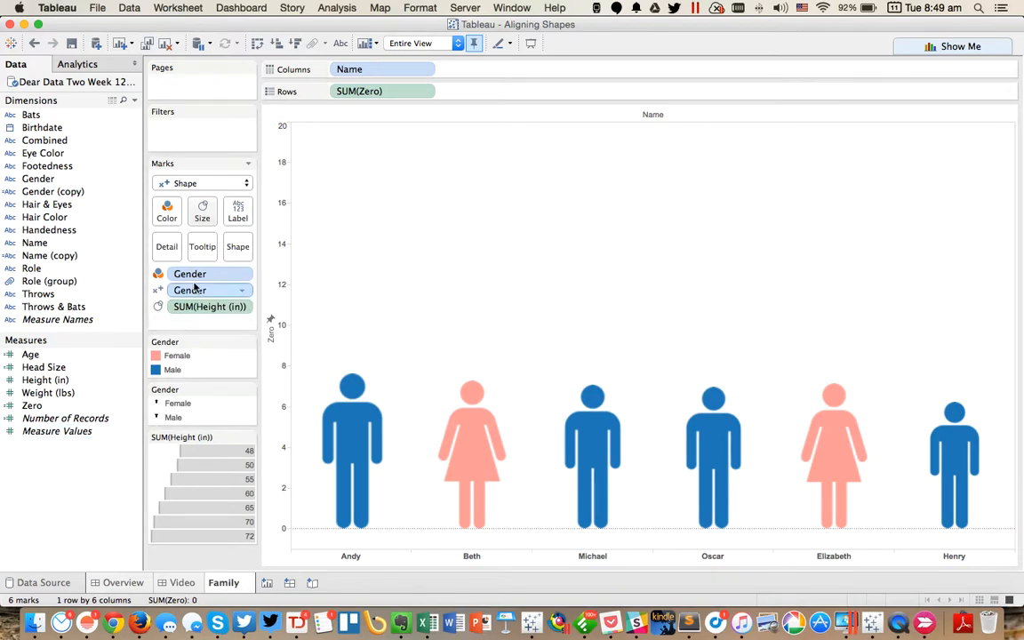
pyautogui.moveTo(160, 274); pyautogui.dragTo(192, 271)
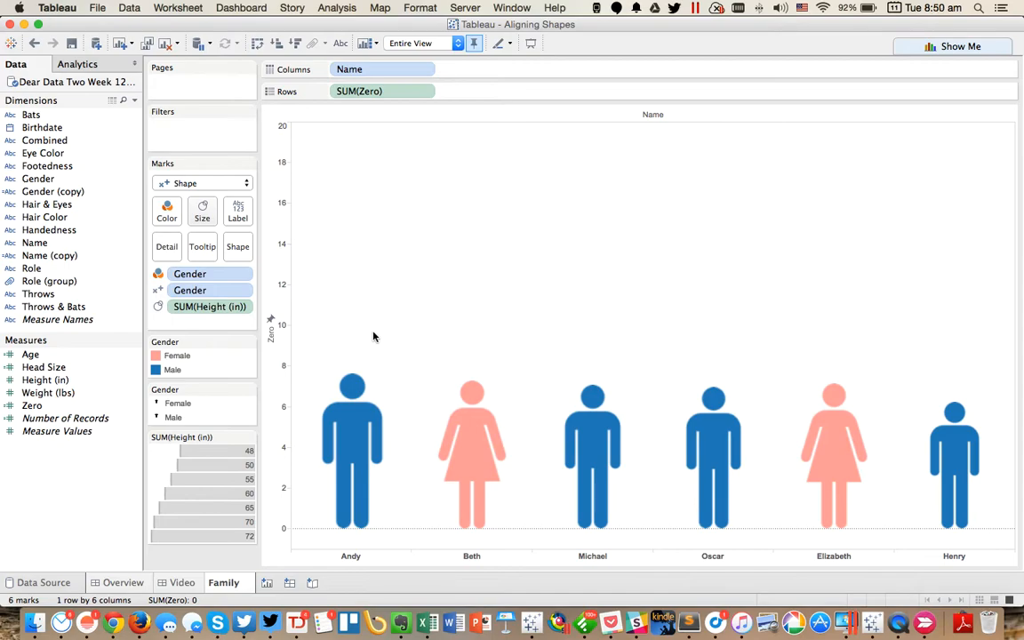
# Step: From the Human Body folder, open girl-brown-hair-blue-eyes.png with Skitch
pyautogui.click(35, 622)
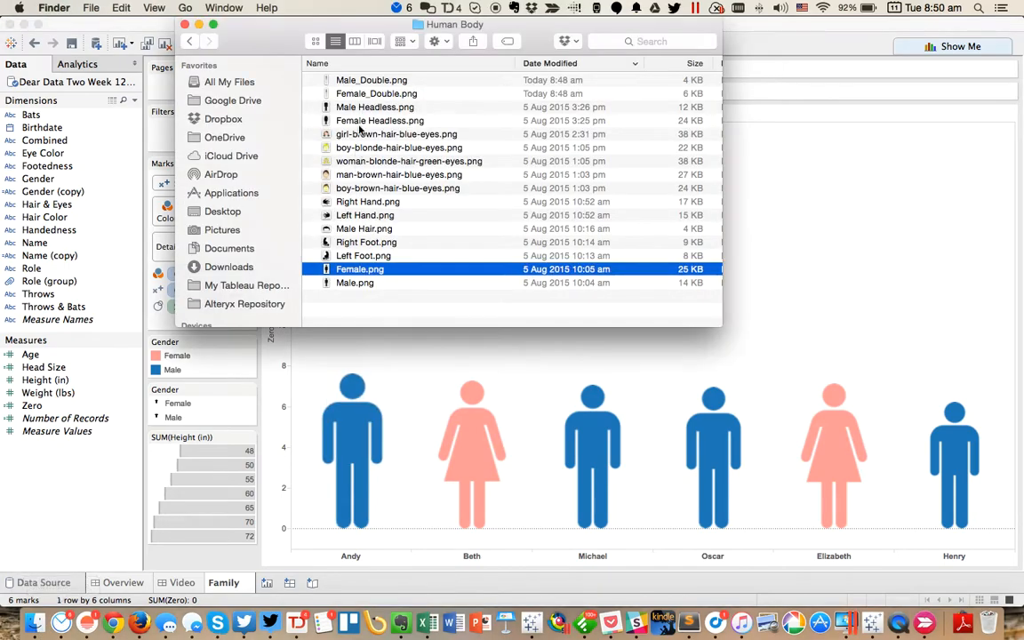
pyautogui.click(358, 135)
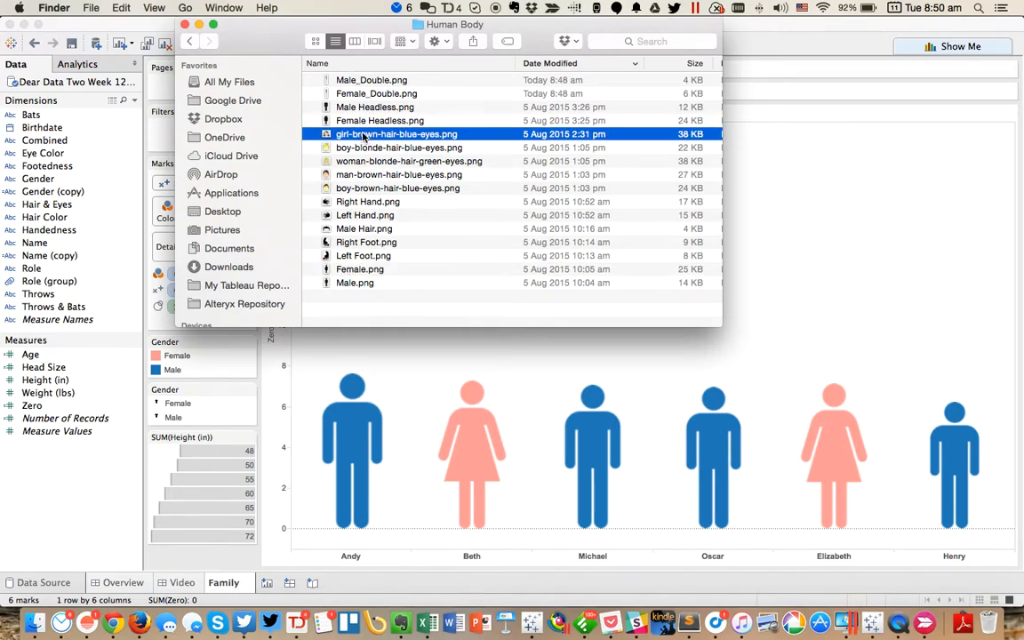
pyautogui.hscroll(1, 364, 137)
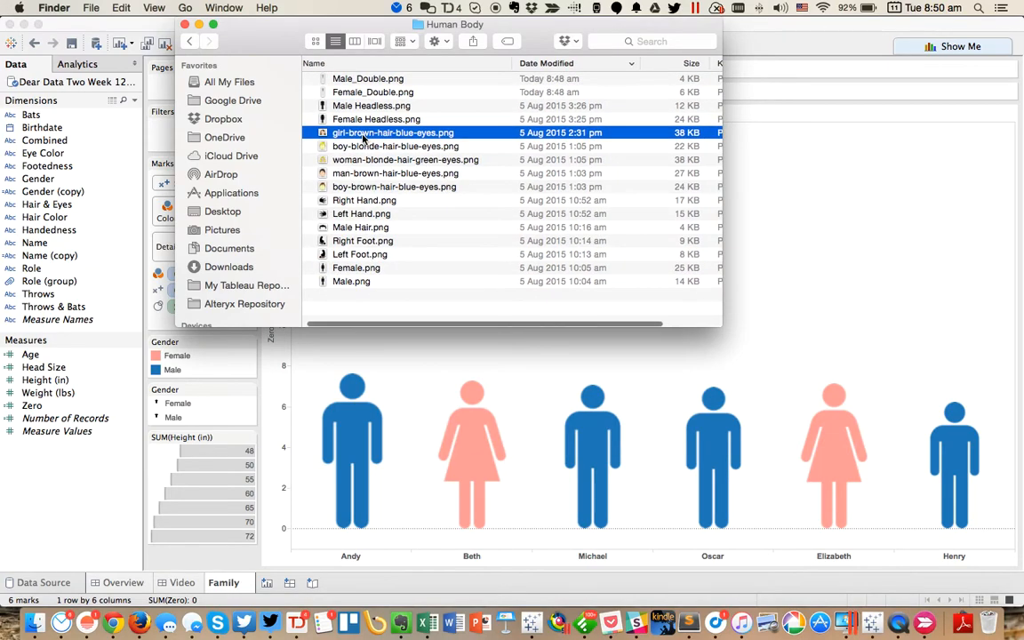
pyautogui.click(367, 137)
pyautogui.rightClick(368, 137)
pyautogui.moveTo(408, 155)
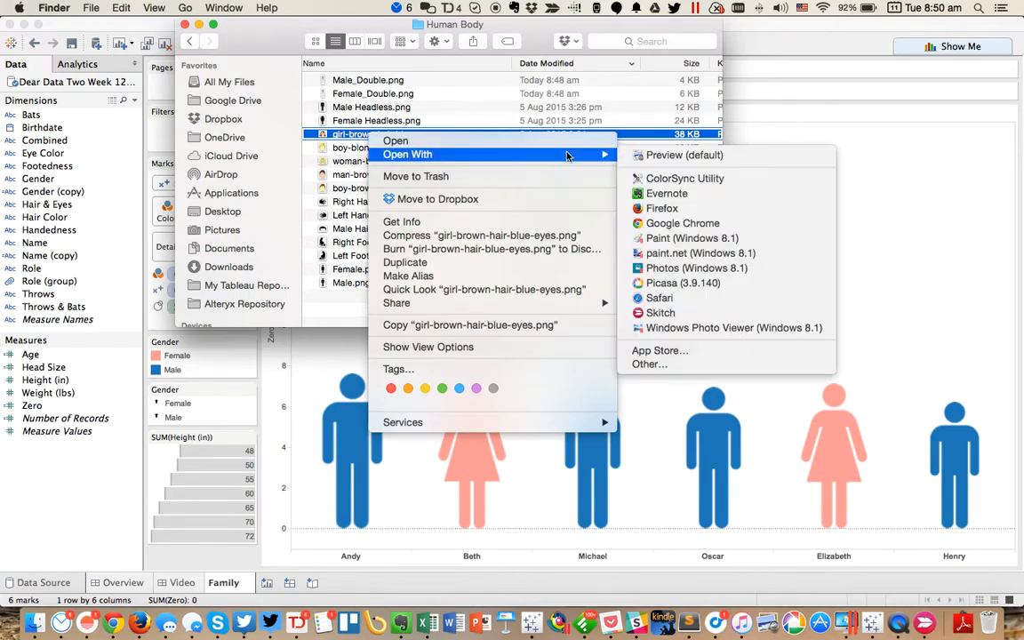
pyautogui.click(692, 317)
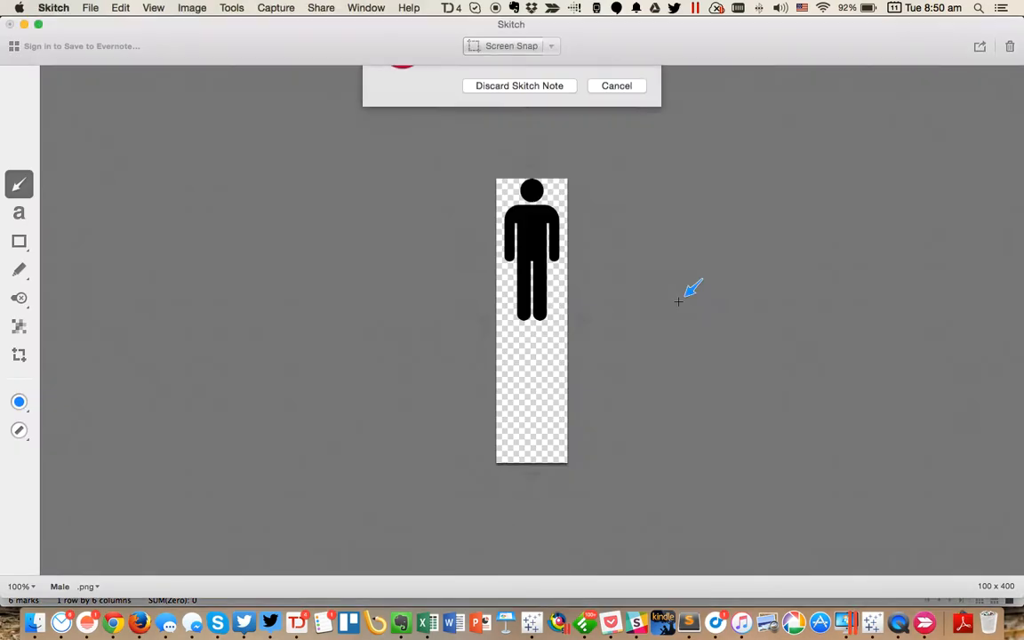
# Step: Discard the old note and resize the girl's canvas to 400 pixels tall
pyautogui.click(553, 138)
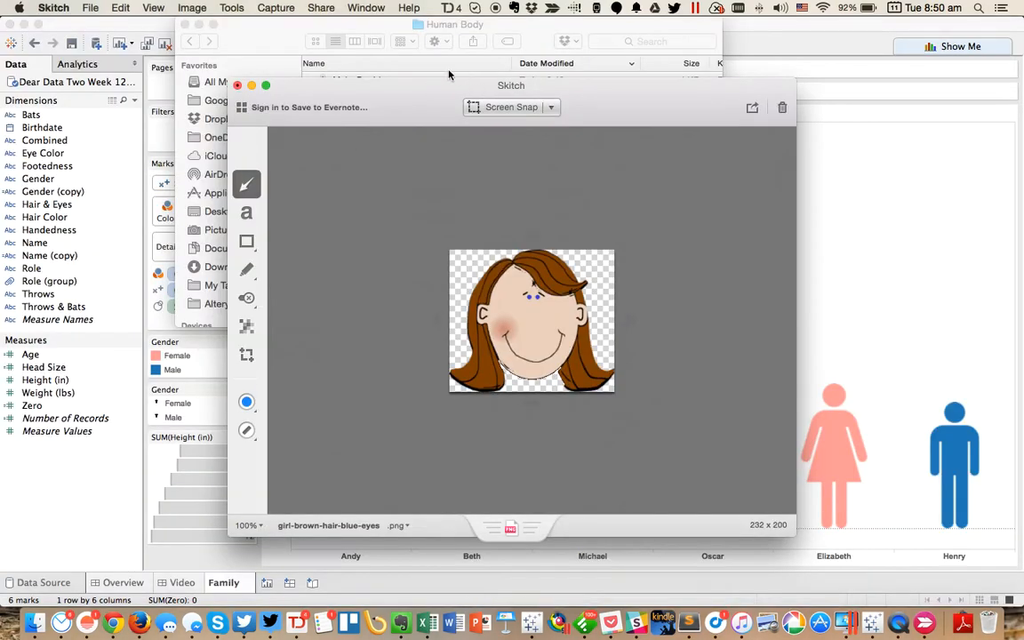
pyautogui.doubleClick(497, 87)
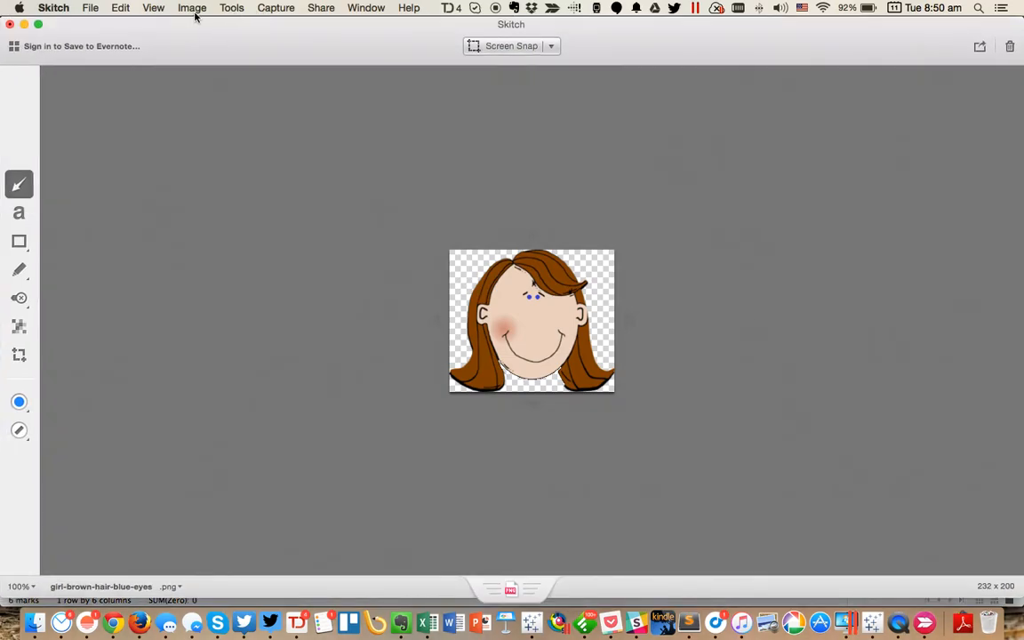
pyautogui.click(194, 11)
pyautogui.moveTo(231, 8)
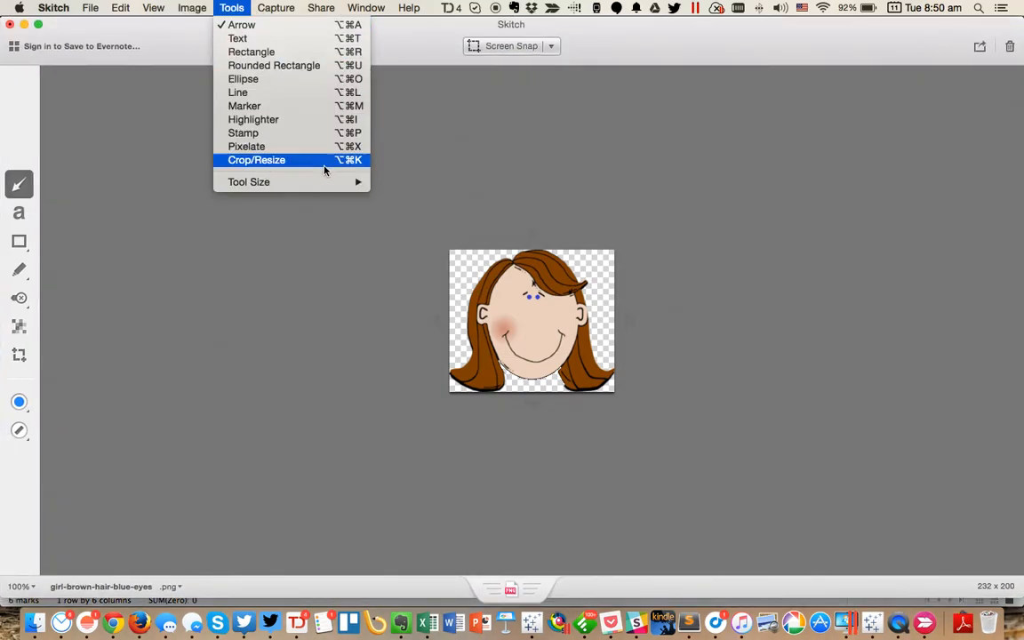
pyautogui.click(325, 160)
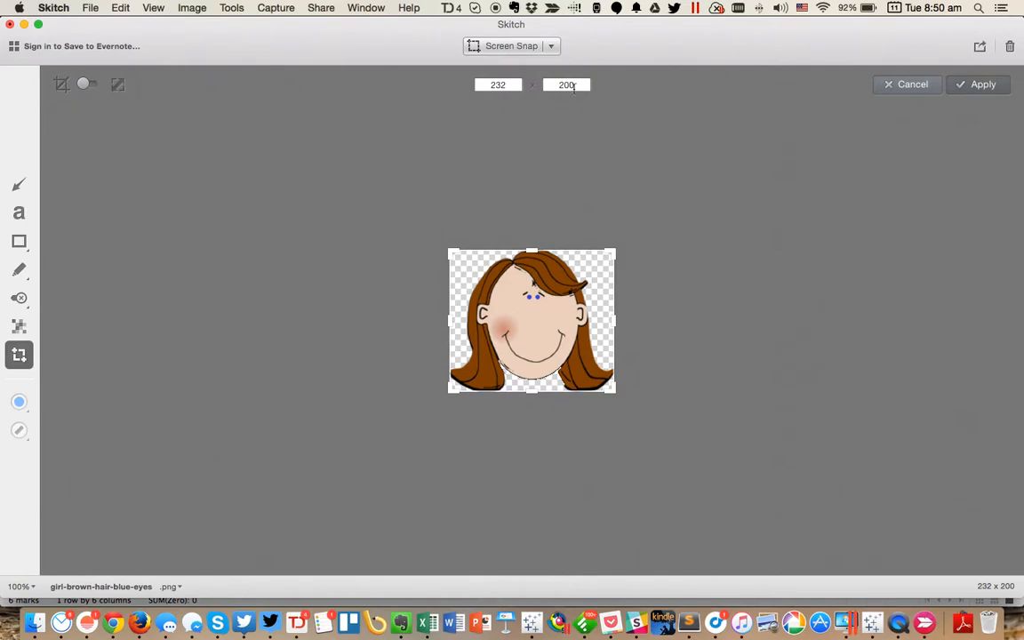
pyautogui.write('400')
pyautogui.press('Return')
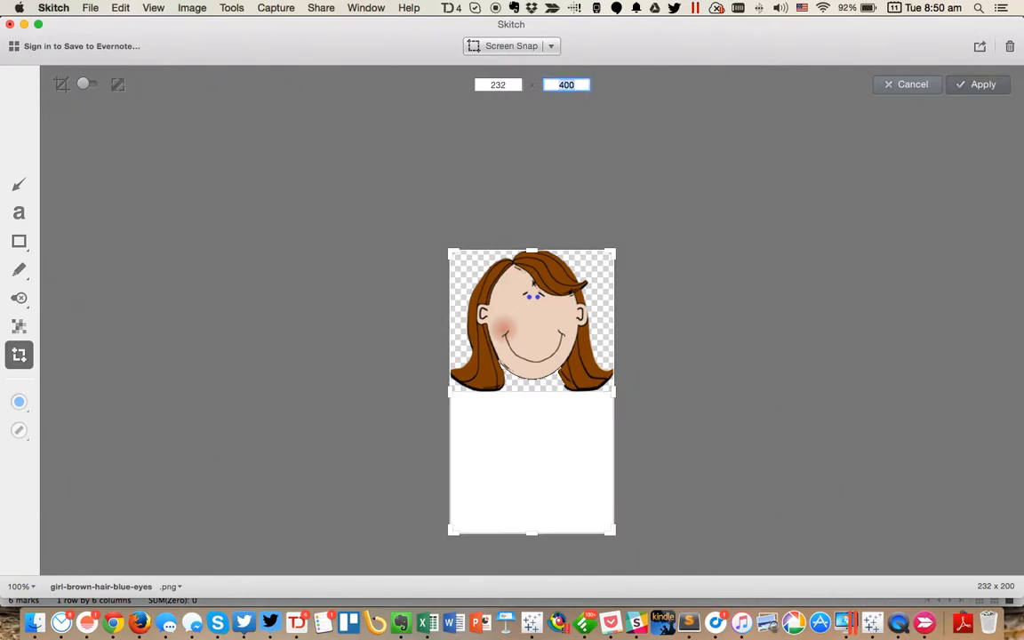
pyautogui.click(981, 85)
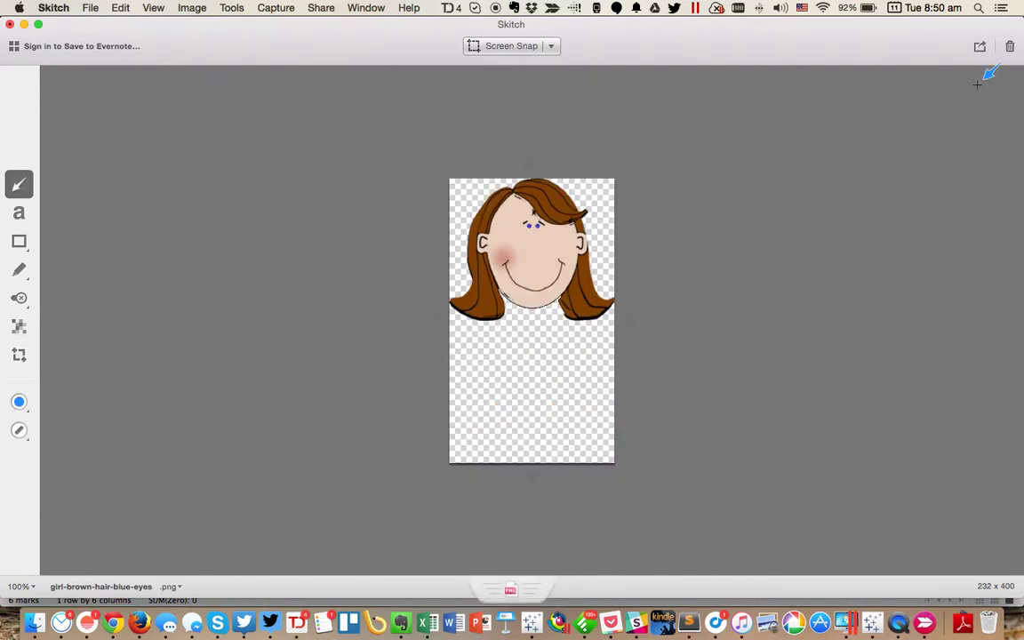
# Step: Export the image as girl-brown-hair-blue-eyes_double.png and return to Finder
pyautogui.click(90, 8)
pyautogui.click(103, 60)
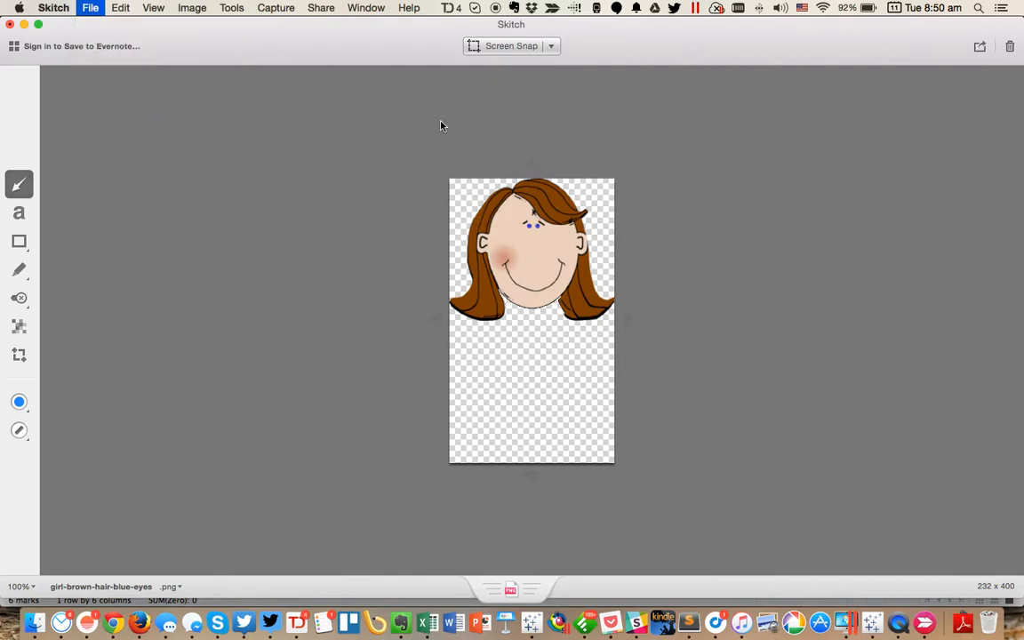
pyautogui.click(561, 91)
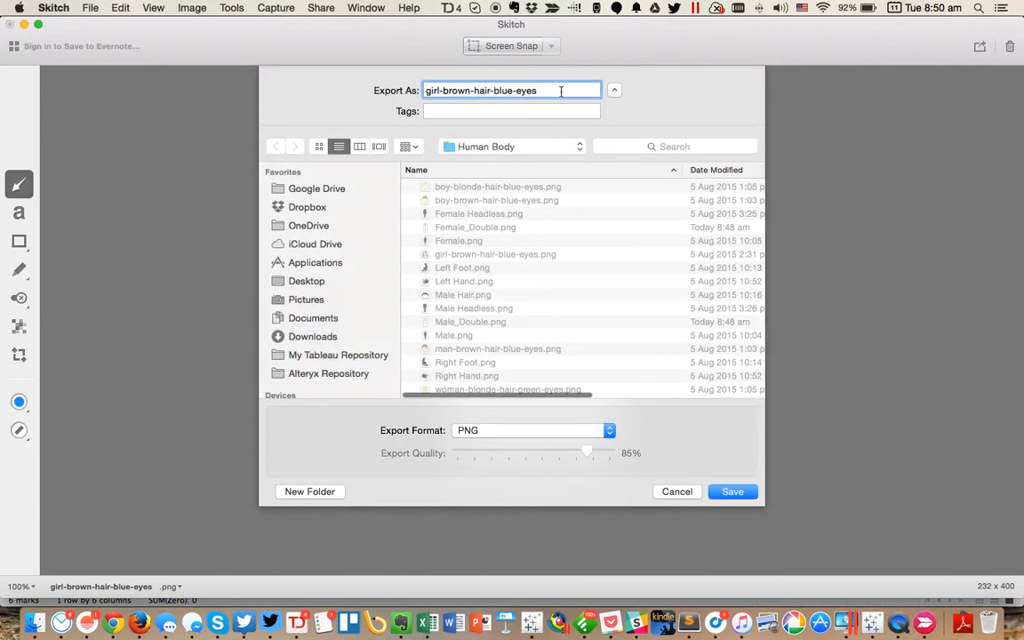
pyautogui.write('_double')
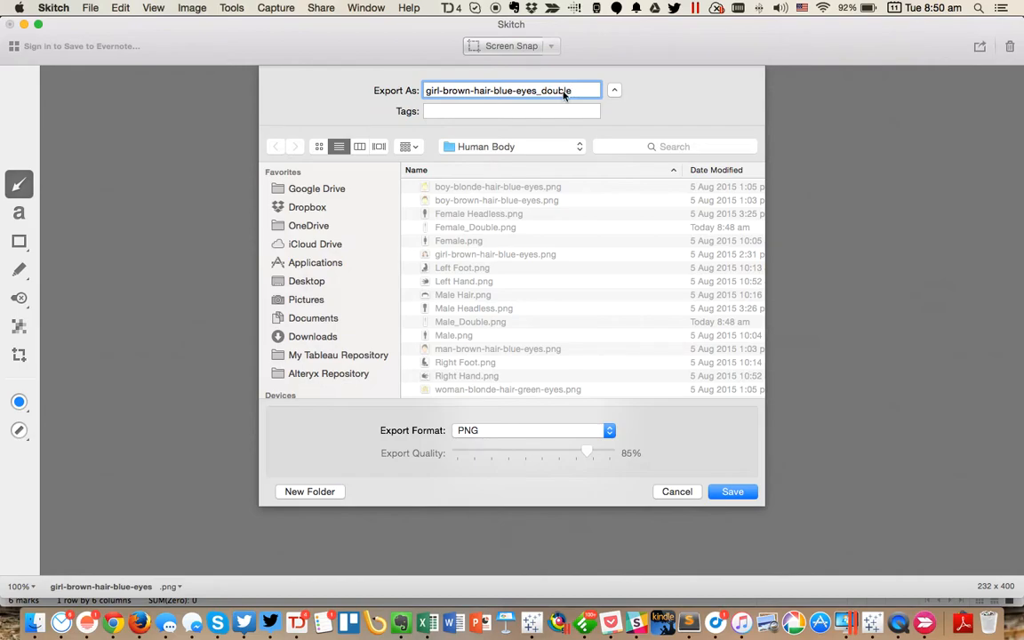
pyautogui.moveTo(536, 91); pyautogui.dragTo(572, 91)
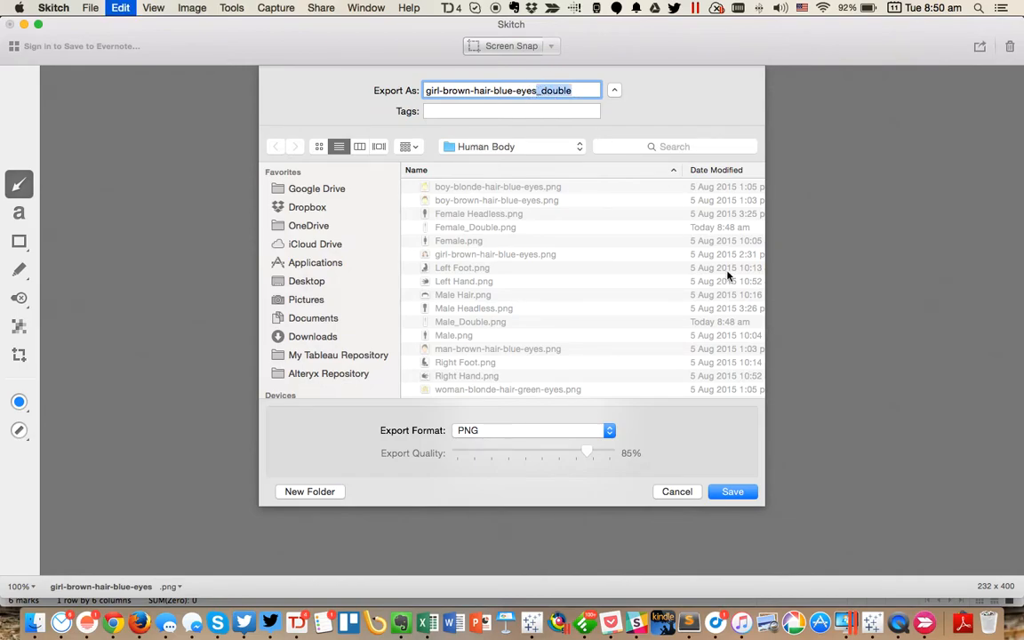
pyautogui.click(732, 490)
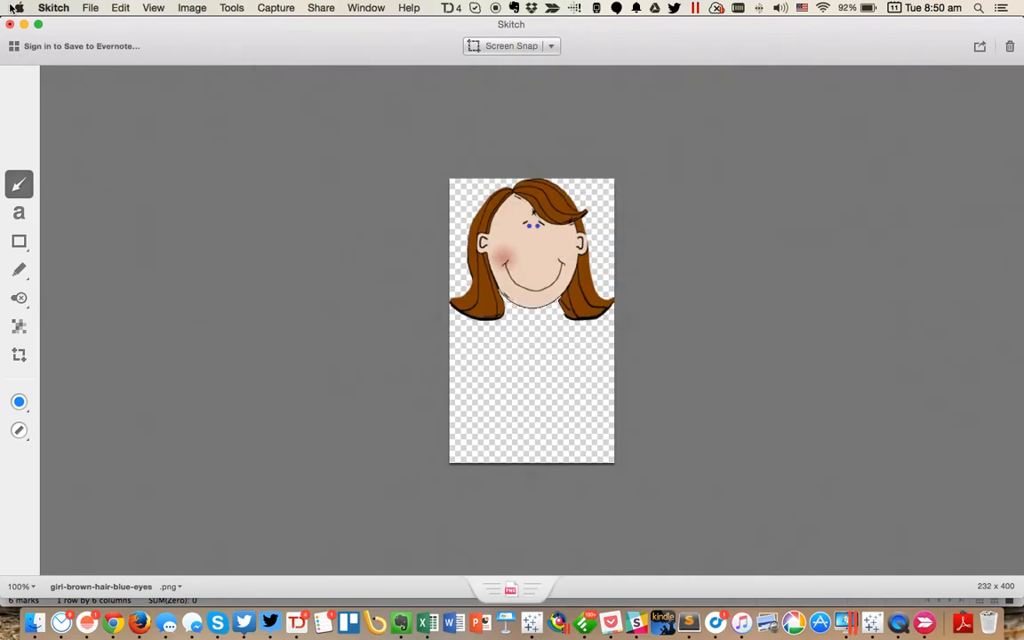
pyautogui.press('super+Tab')
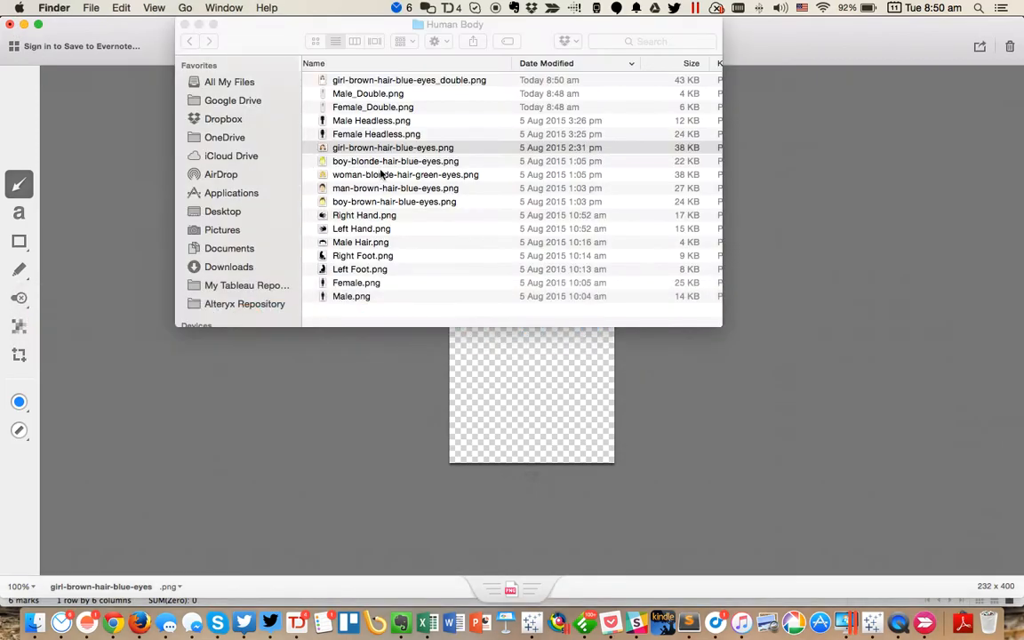
# Step: Load boy-blonde-hair-blue-eyes.png into Skitch and resize its canvas to 400 pixels tall
pyautogui.moveTo(368, 164); pyautogui.dragTo(378, 420)
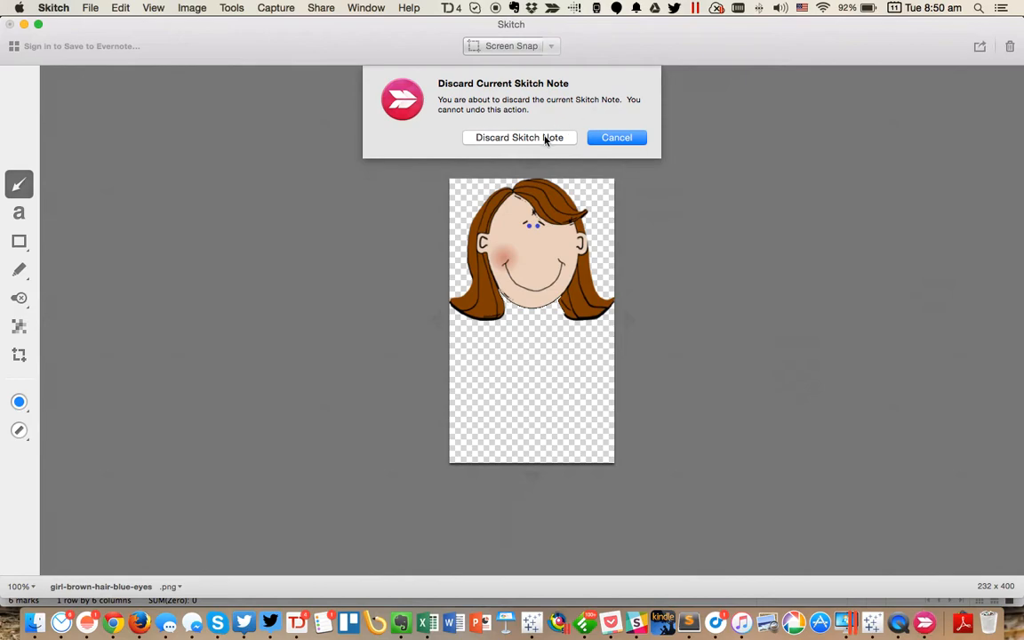
pyautogui.click(542, 137)
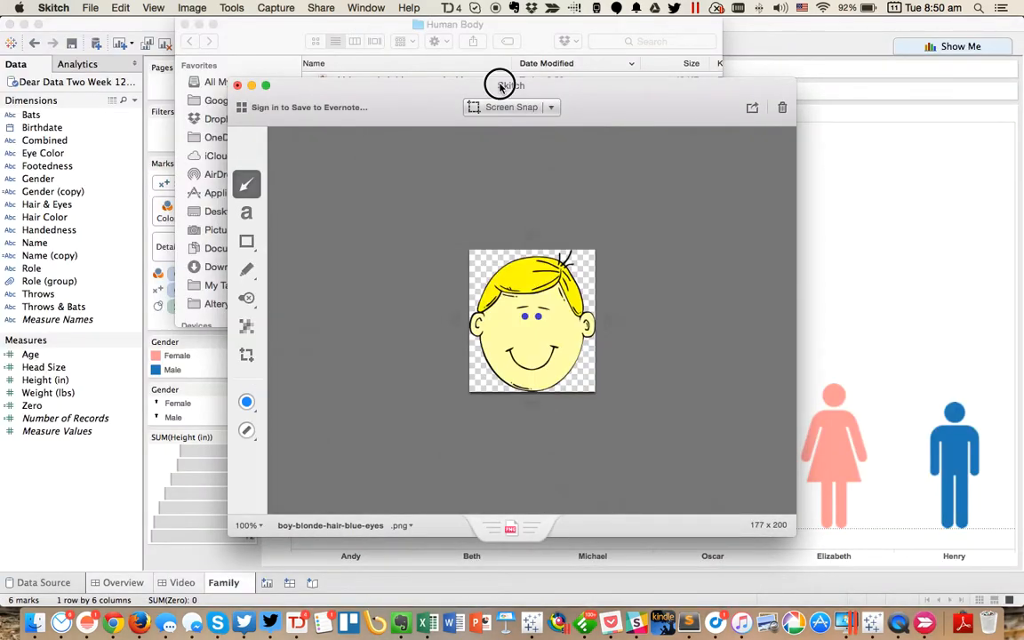
pyautogui.doubleClick(500, 86)
pyautogui.click(231, 8)
pyautogui.click(548, 94)
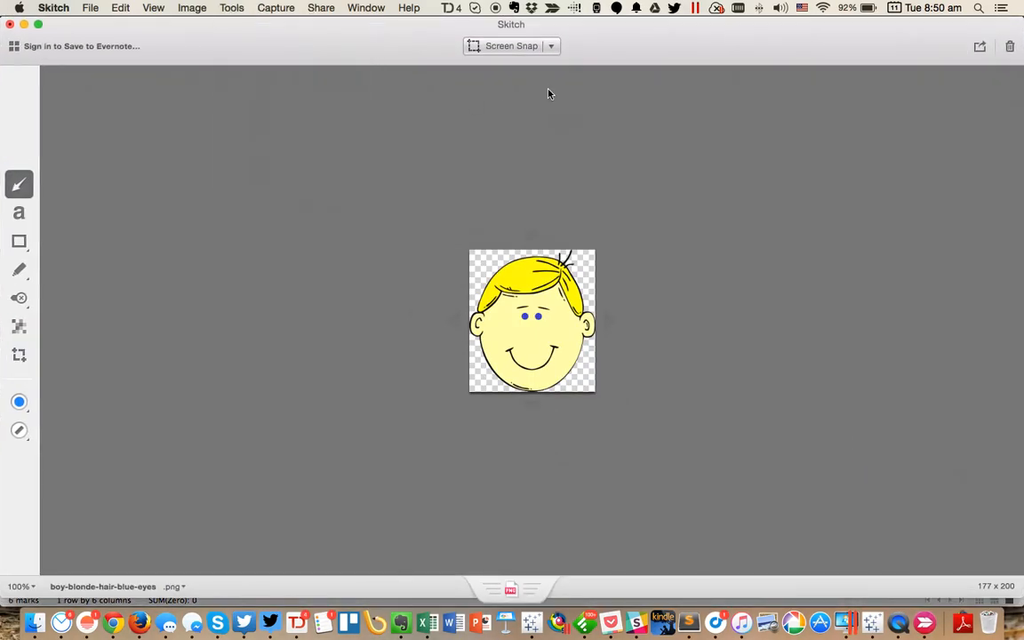
pyautogui.press('c')
pyautogui.doubleClick(564, 86)
pyautogui.write('400')
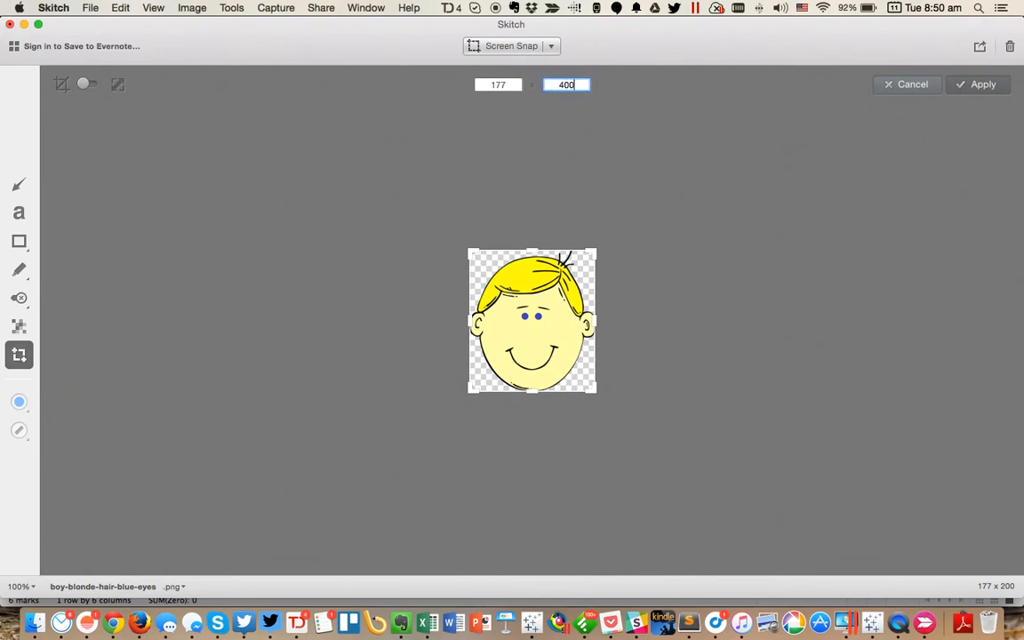
pyautogui.press('Return')
pyautogui.click(973, 86)
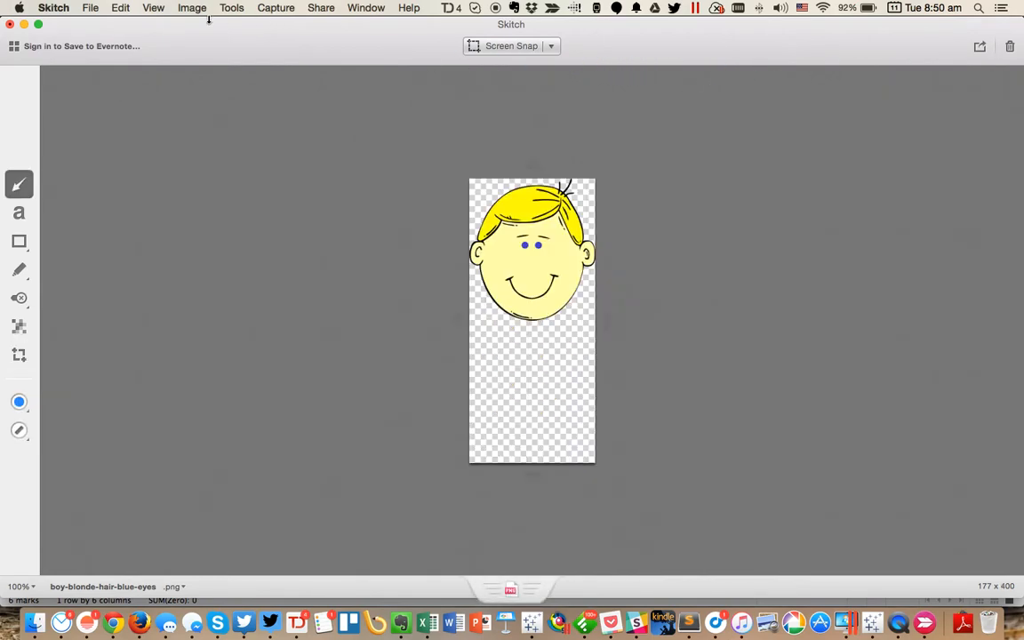
# Step: Export it as boy-blonde-hair-blue-eyes_double.png and select the blonde woman's image in Finder
pyautogui.click(88, 11)
pyautogui.click(121, 60)
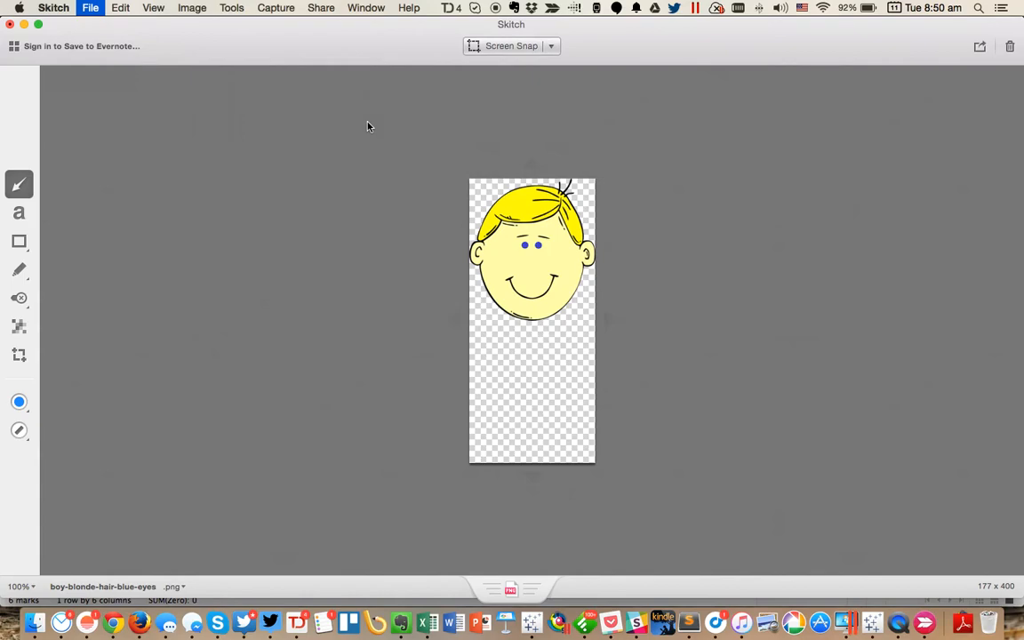
pyautogui.click(567, 90)
pyautogui.write('_double')
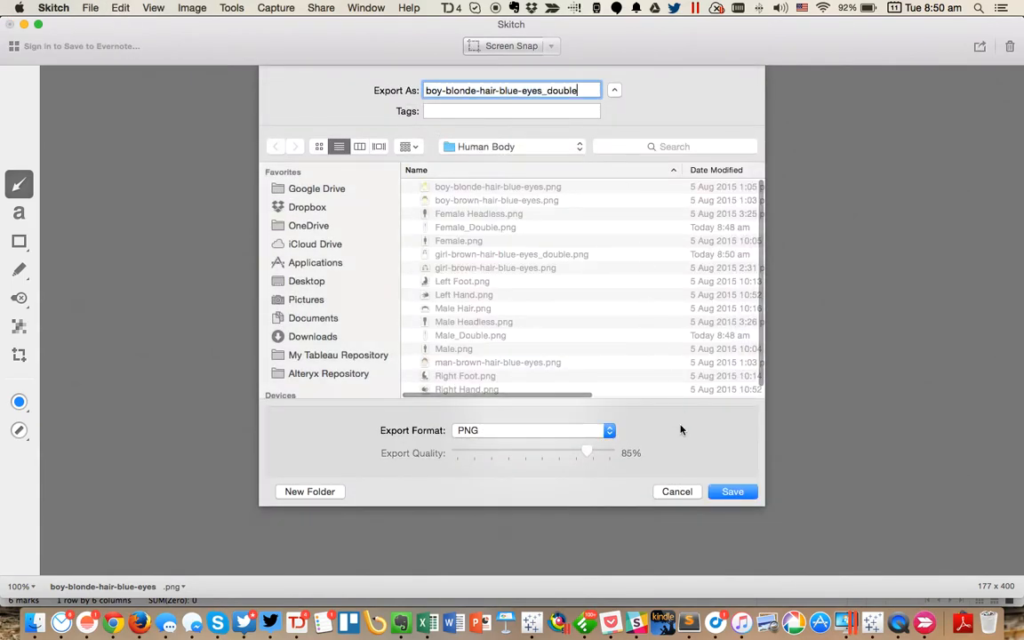
pyautogui.click(732, 492)
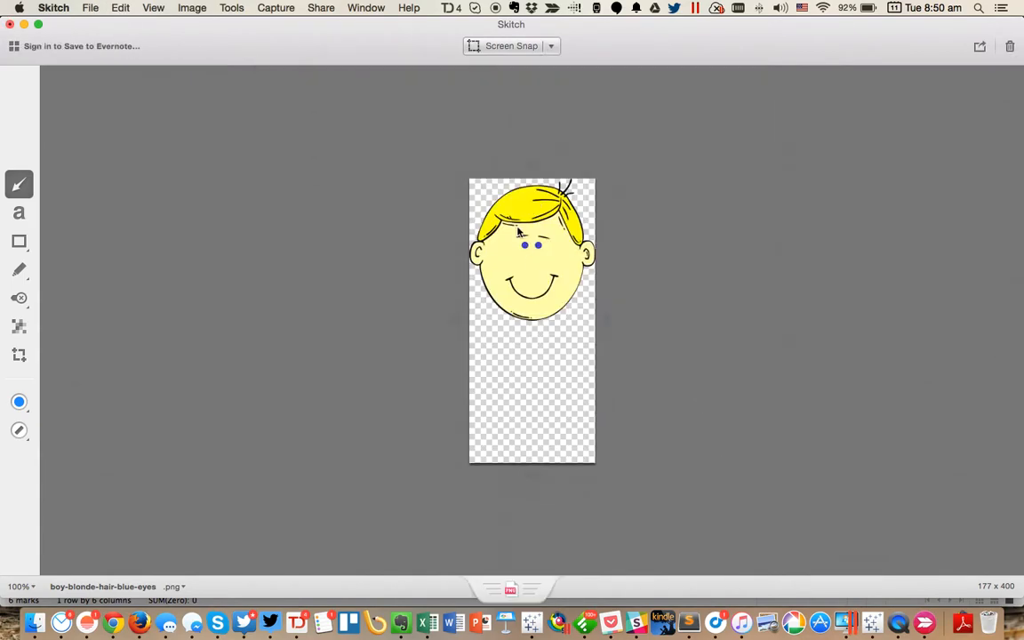
pyautogui.press('super+Tab')
pyautogui.click(358, 190)
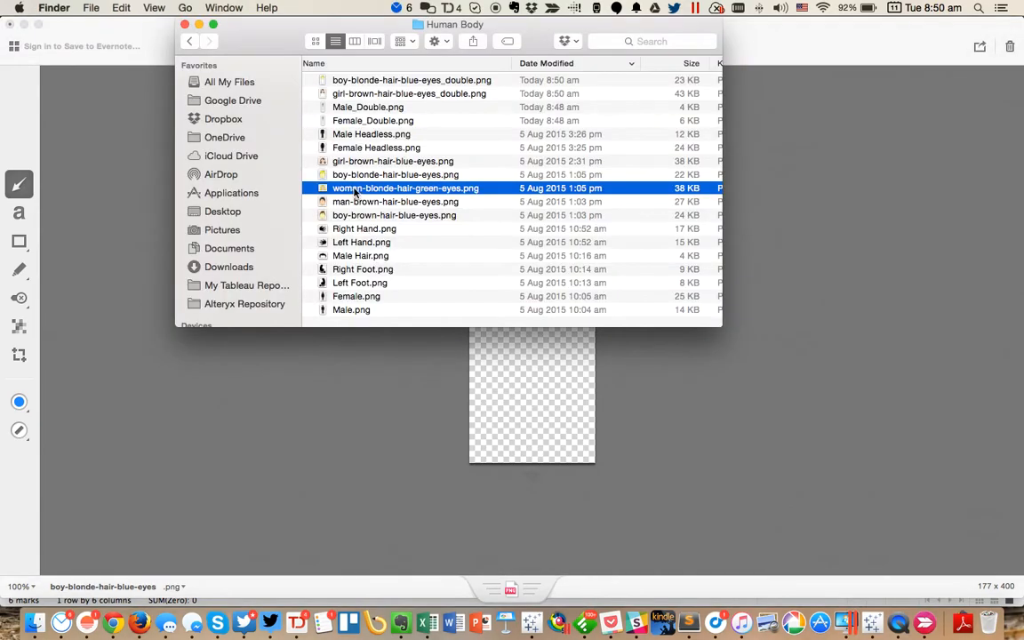
# Step: Load woman-blonde-hair-green-eyes.png into Skitch and resize its canvas to 240 by 400
pyautogui.click(352, 190)
pyautogui.moveTo(353, 190); pyautogui.dragTo(351, 338)
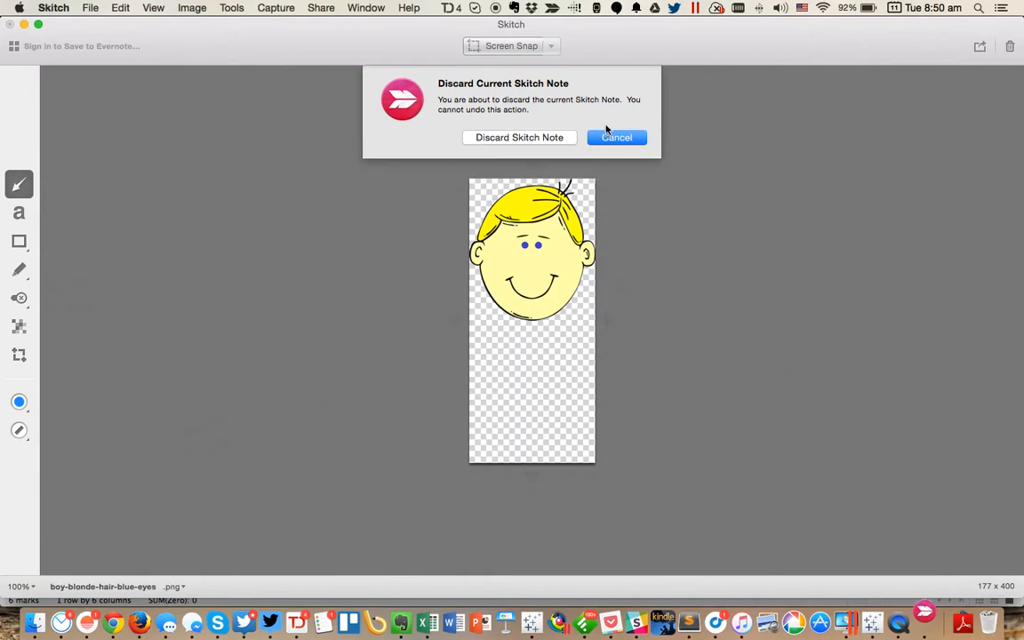
pyautogui.click(519, 138)
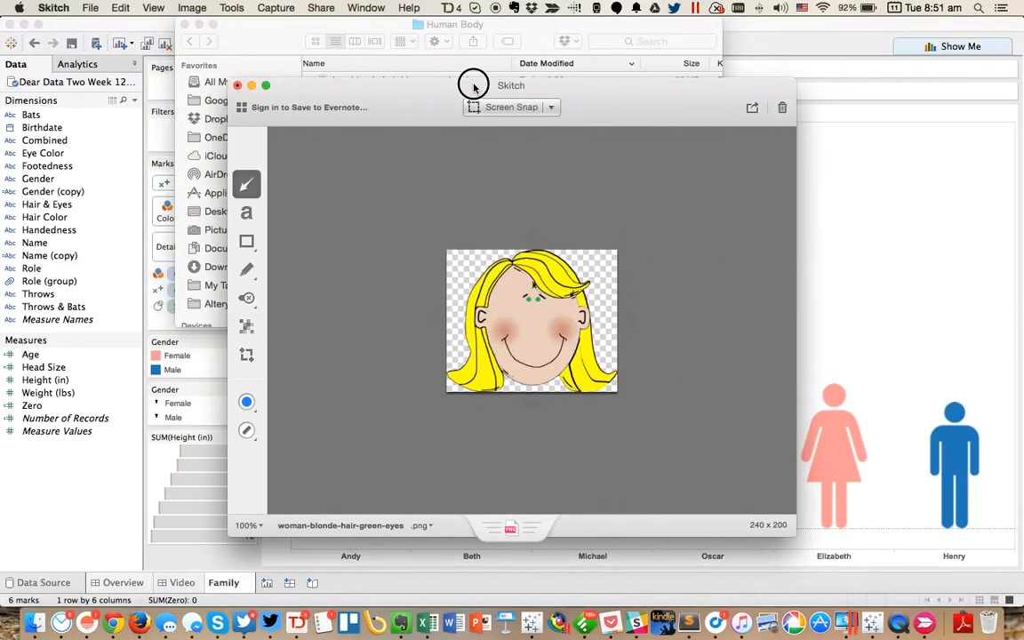
pyautogui.doubleClick(474, 85)
pyautogui.click(231, 7)
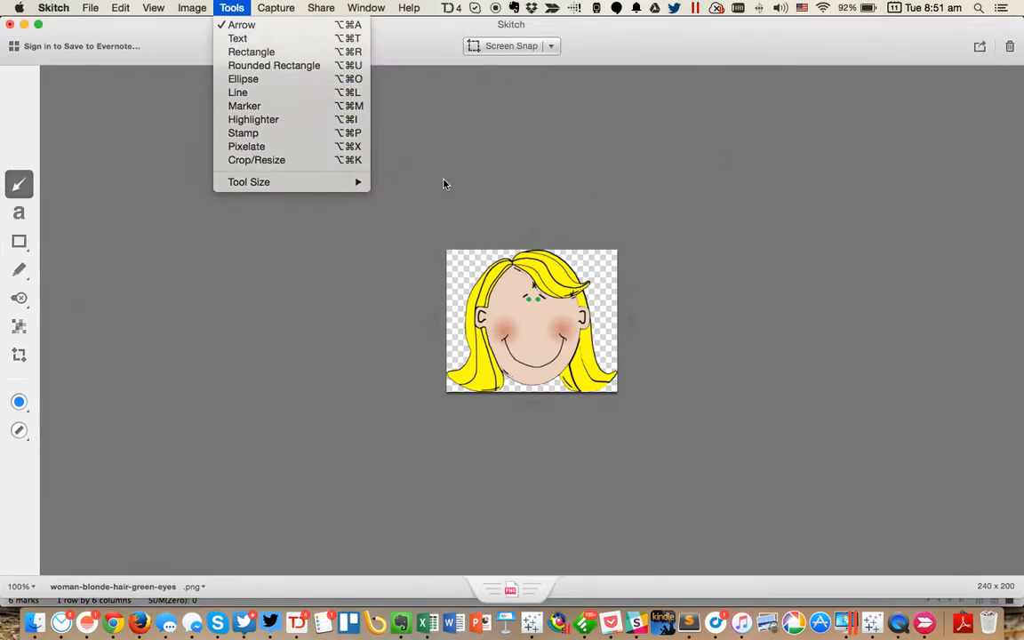
pyautogui.press('alt+super+k')
pyautogui.doubleClick(566, 85)
pyautogui.write('4')
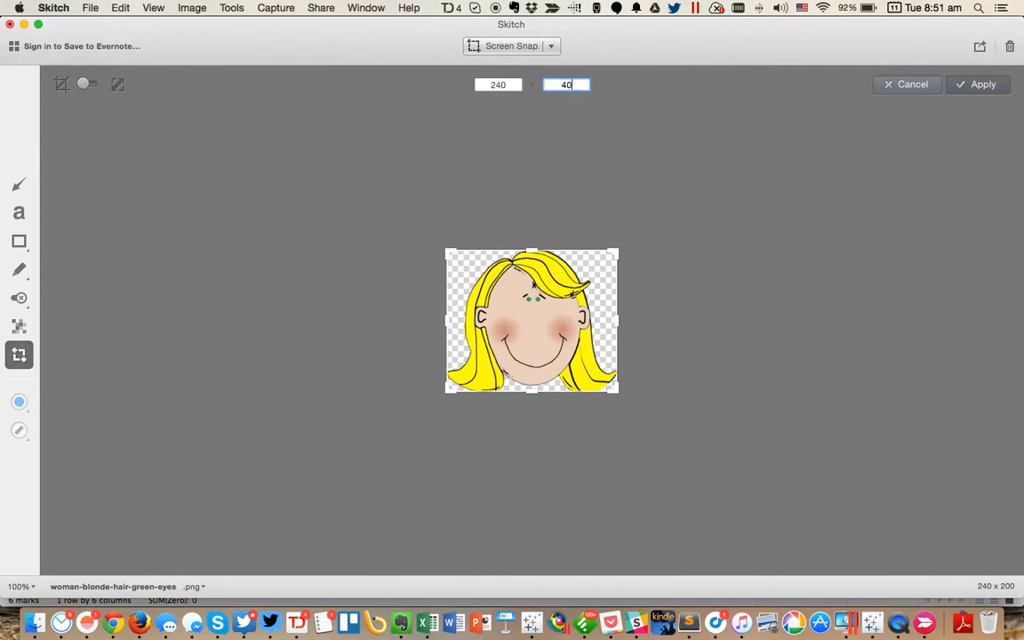
pyautogui.write('0')
pyautogui.press('Return')
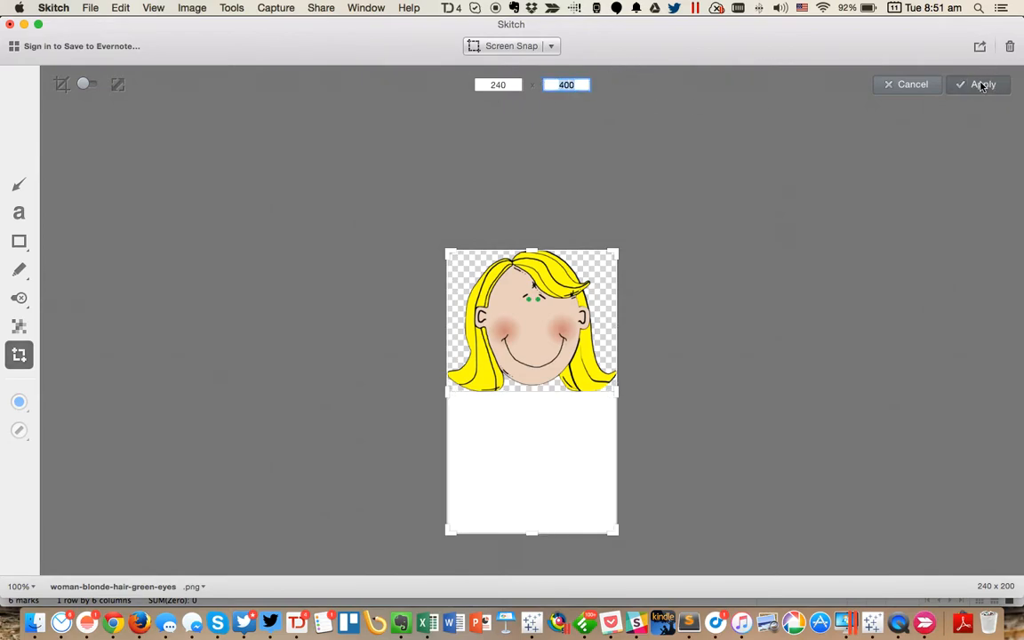
pyautogui.click(983, 86)
# Step: Export the image as woman-blonde-hair-green-eyes_double.png
pyautogui.click(89, 11)
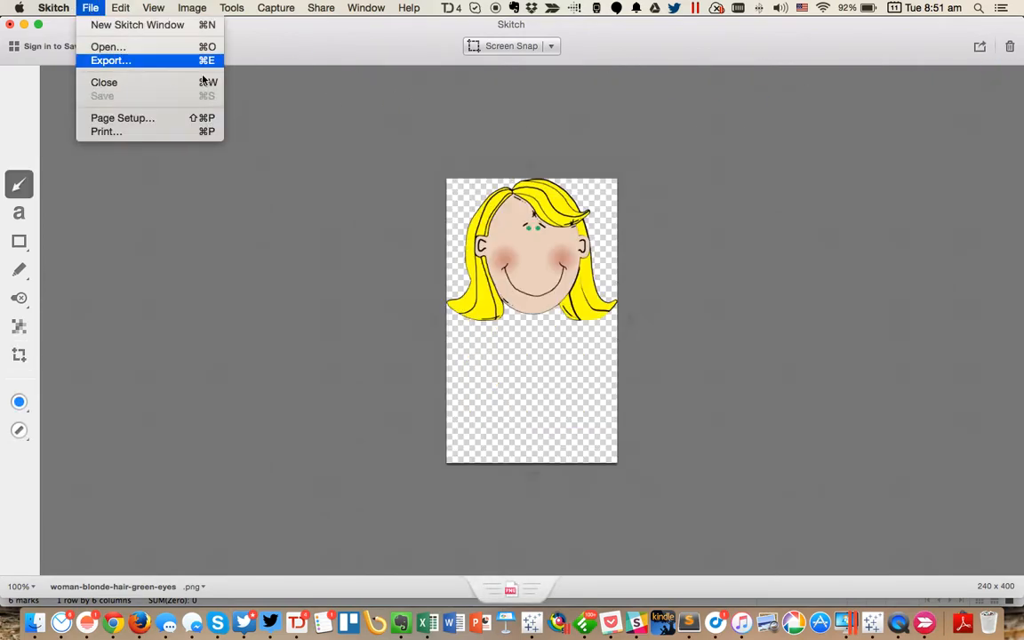
pyautogui.click(167, 62)
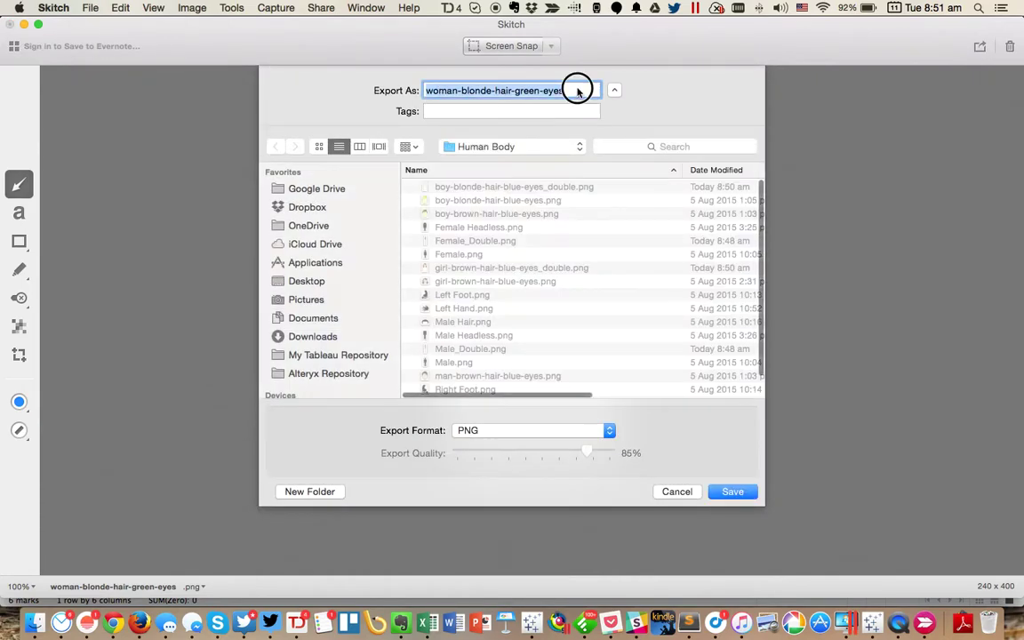
pyautogui.click(578, 90)
pyautogui.write('_double')
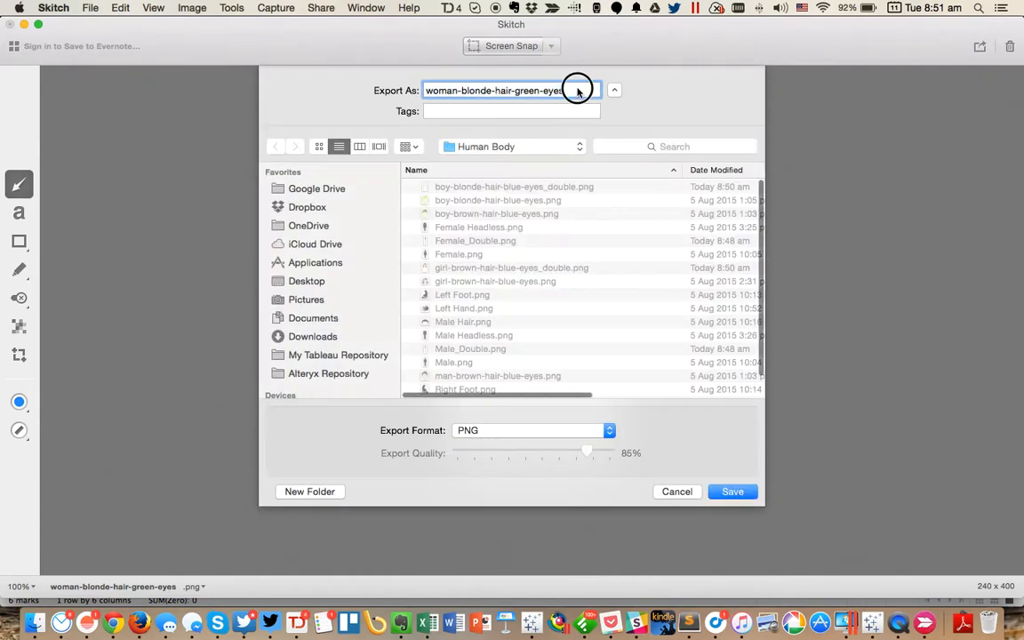
pyautogui.click(727, 490)
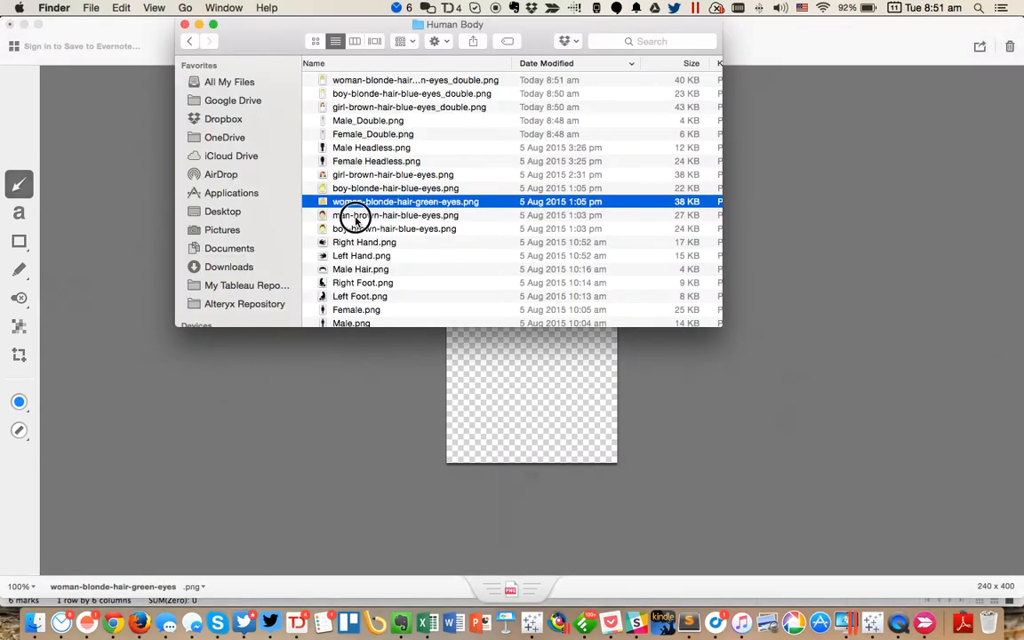
# Step: Load man-brown-hair-blue-eyes.png into Skitch and resize its canvas to 174 by 400
pyautogui.click(351, 215)
pyautogui.moveTo(351, 215); pyautogui.dragTo(359, 388)
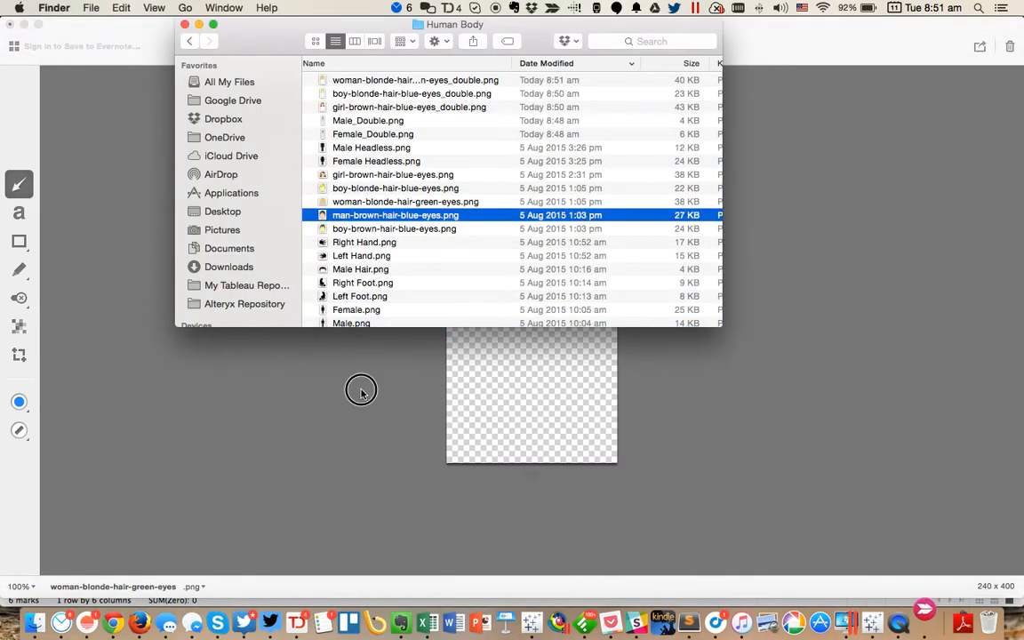
pyautogui.press('Return')
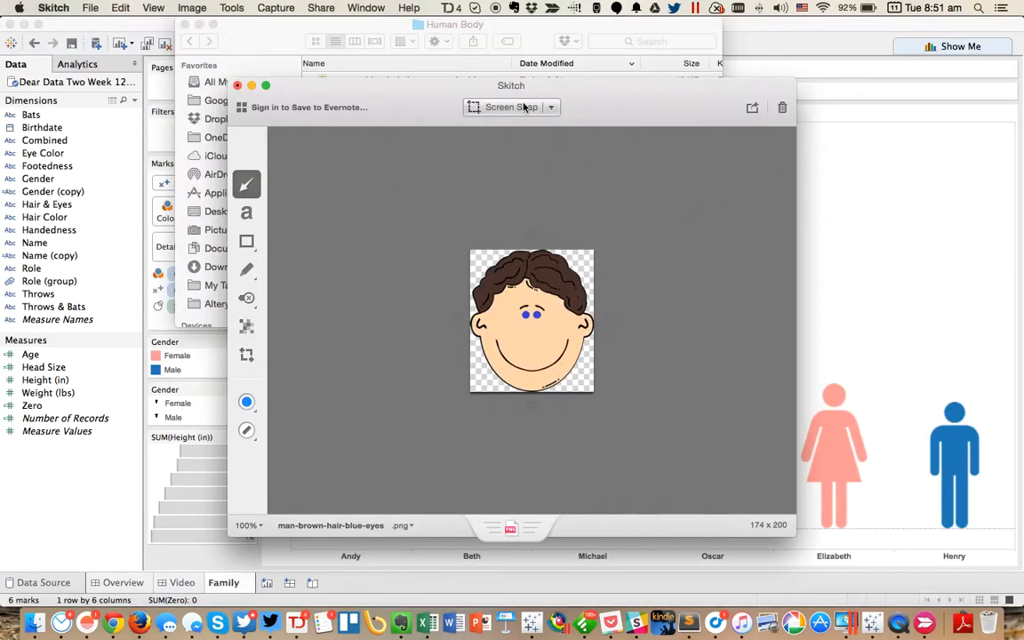
pyautogui.doubleClick(515, 85)
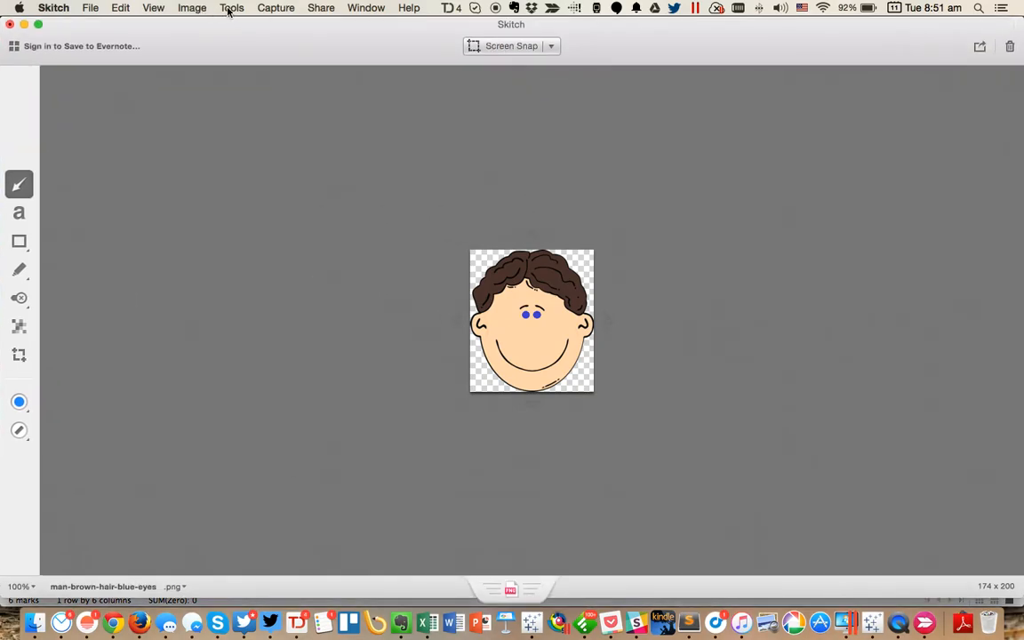
pyautogui.click(229, 11)
pyautogui.click(268, 158)
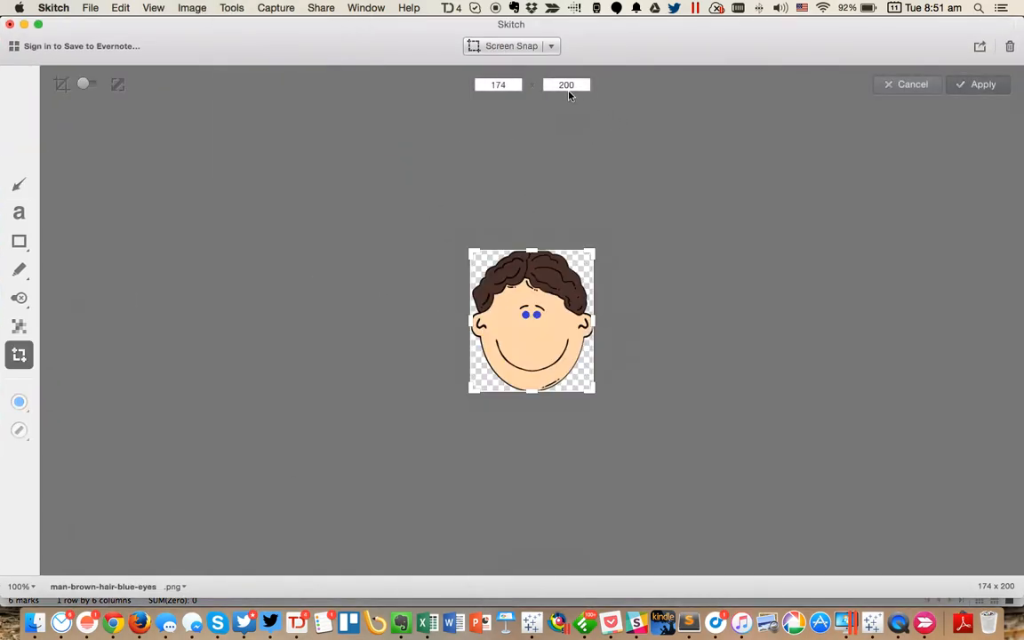
pyautogui.doubleClick(566, 85)
pyautogui.write('400')
pyautogui.press('Return')
pyautogui.click(988, 83)
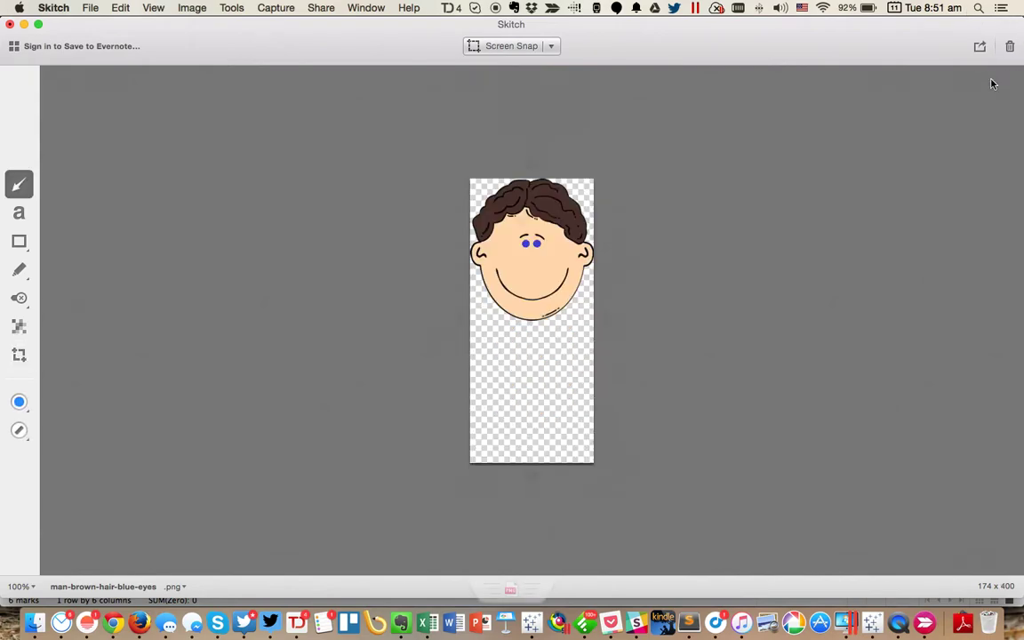
# Step: Export it as man-brown-hair-blue-eyes_double.png and load boy-brown-hair-blue-eyes.png into Skitch
pyautogui.click(90, 8)
pyautogui.click(113, 61)
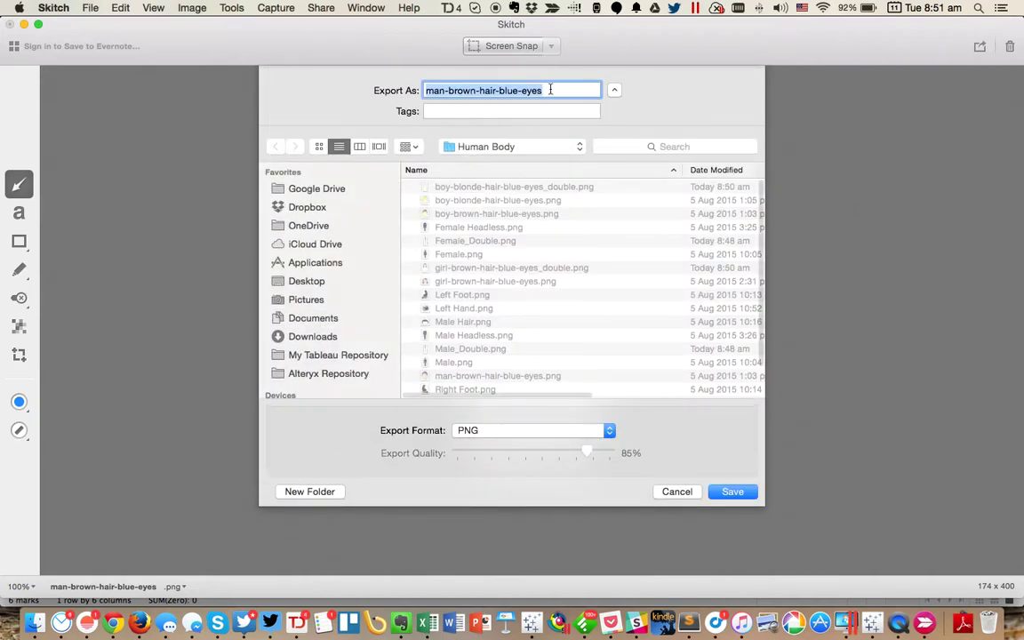
pyautogui.click(550, 90)
pyautogui.write('_double')
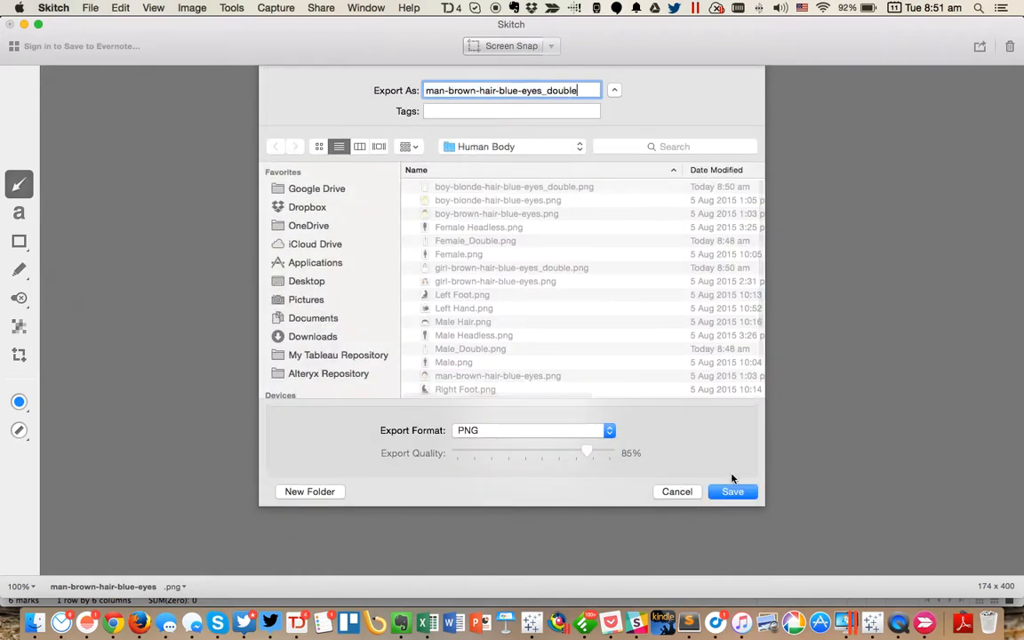
pyautogui.click(734, 489)
pyautogui.press('super+Tab')
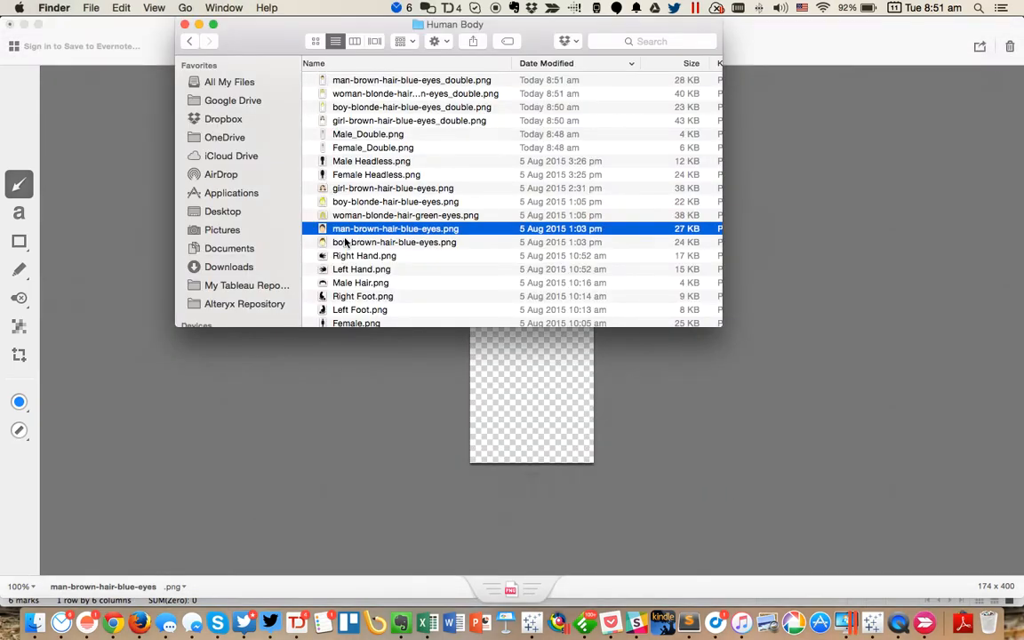
pyautogui.moveTo(346, 242); pyautogui.dragTo(341, 367)
# Step: Show the brown-haired boy's face and resize its canvas to 177 by 400
pyautogui.click(517, 137)
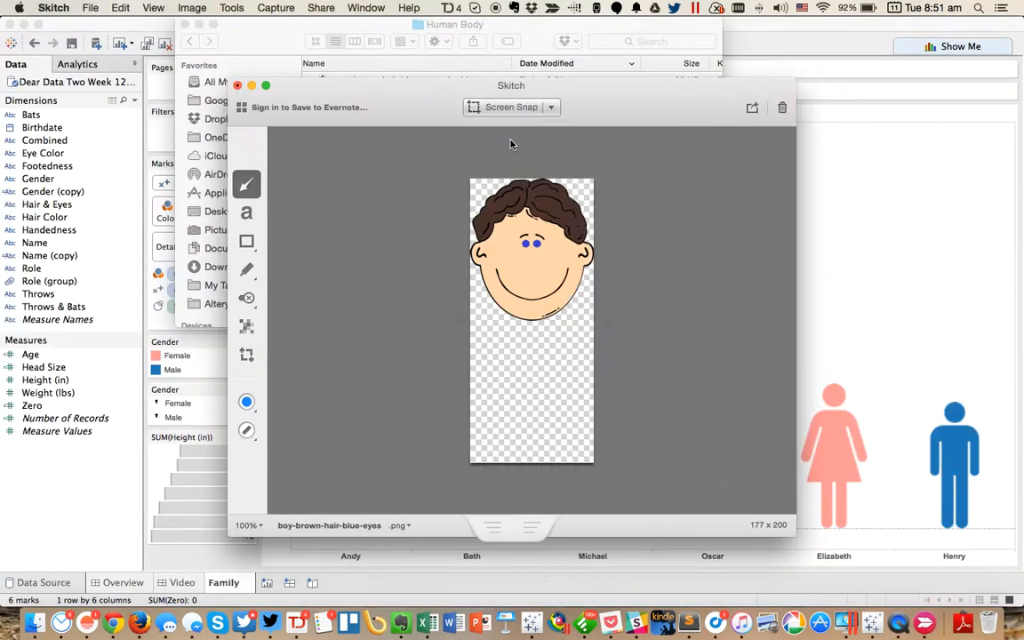
pyautogui.doubleClick(475, 80)
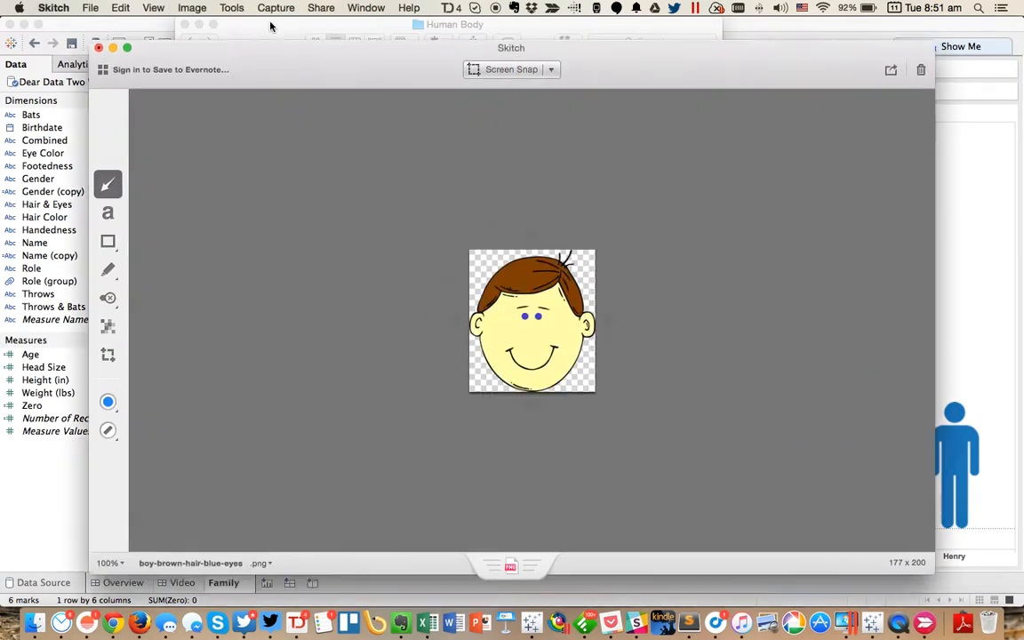
pyautogui.click(231, 8)
pyautogui.click(256, 160)
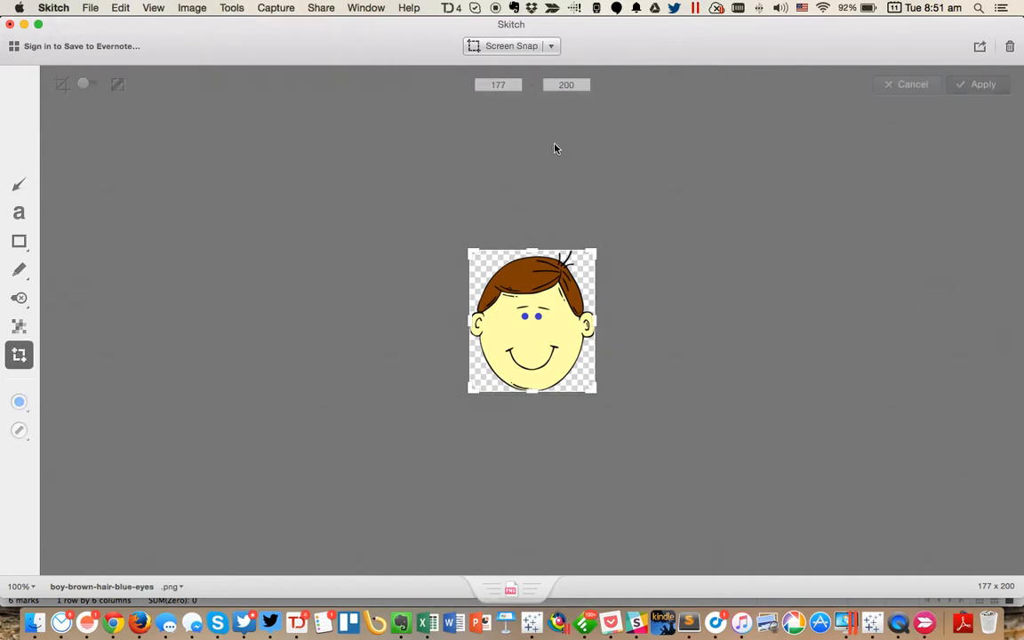
pyautogui.write('00')
pyautogui.press('Return')
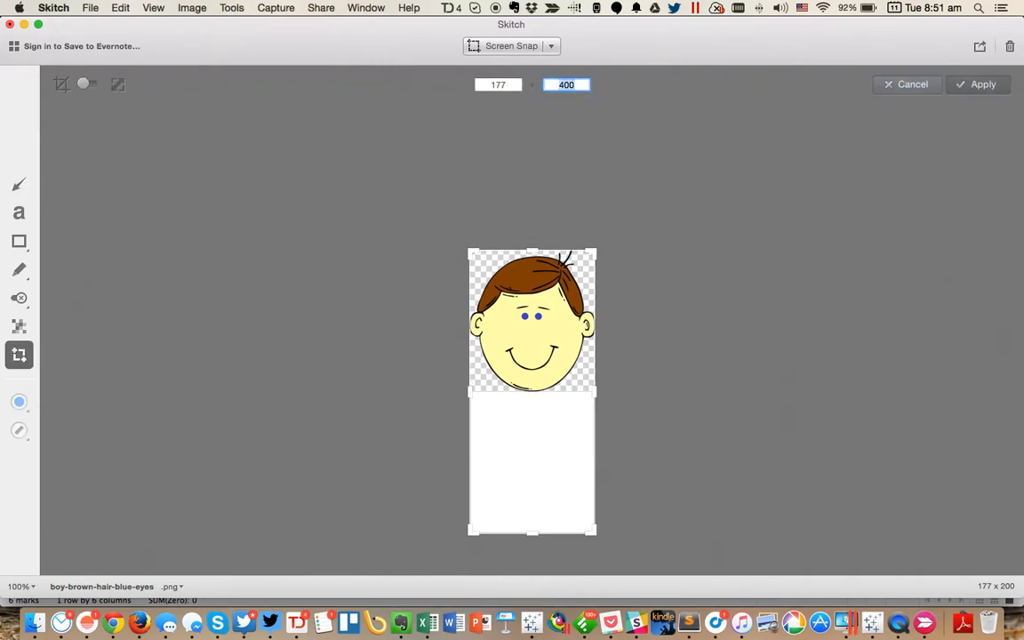
pyautogui.click(978, 85)
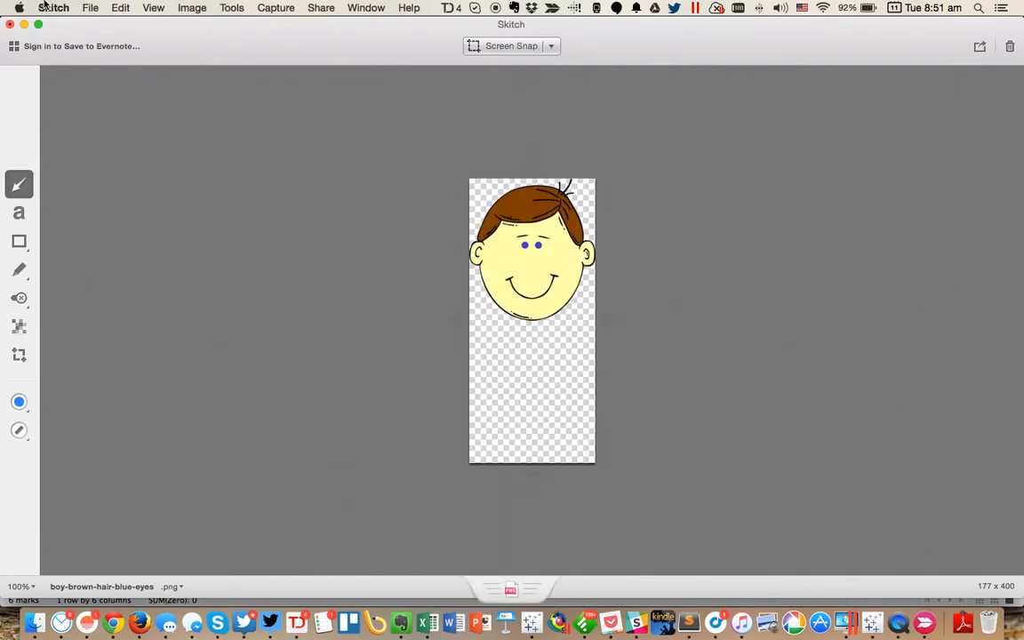
# Step: Export it as boy-brown-hair-blue-eyes_double.png and return to Tableau
pyautogui.click(91, 8)
pyautogui.click(105, 62)
pyautogui.press('Right')
pyautogui.write('_double')
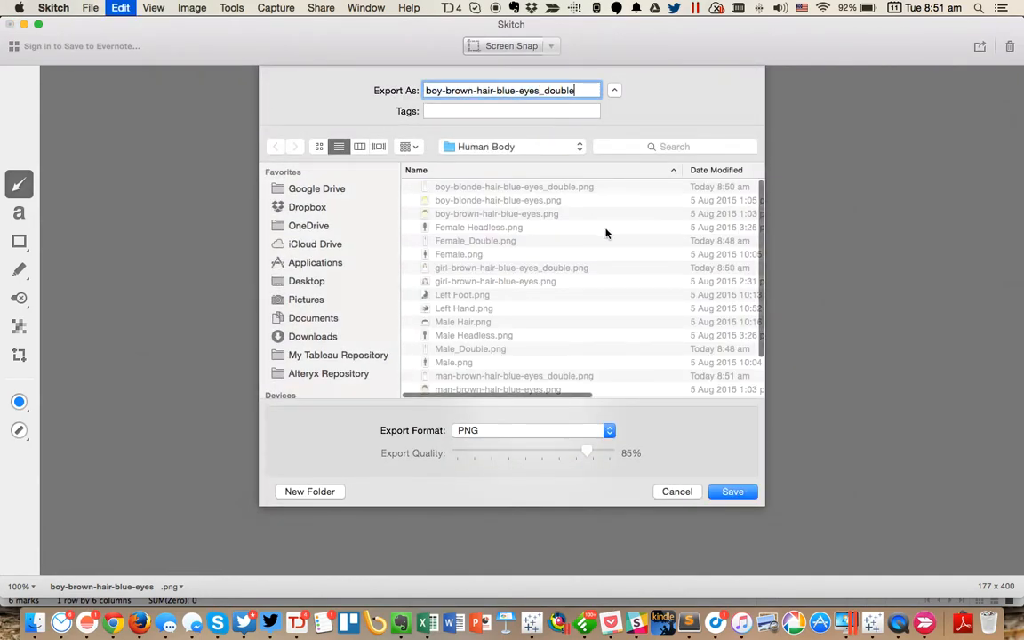
pyautogui.click(729, 493)
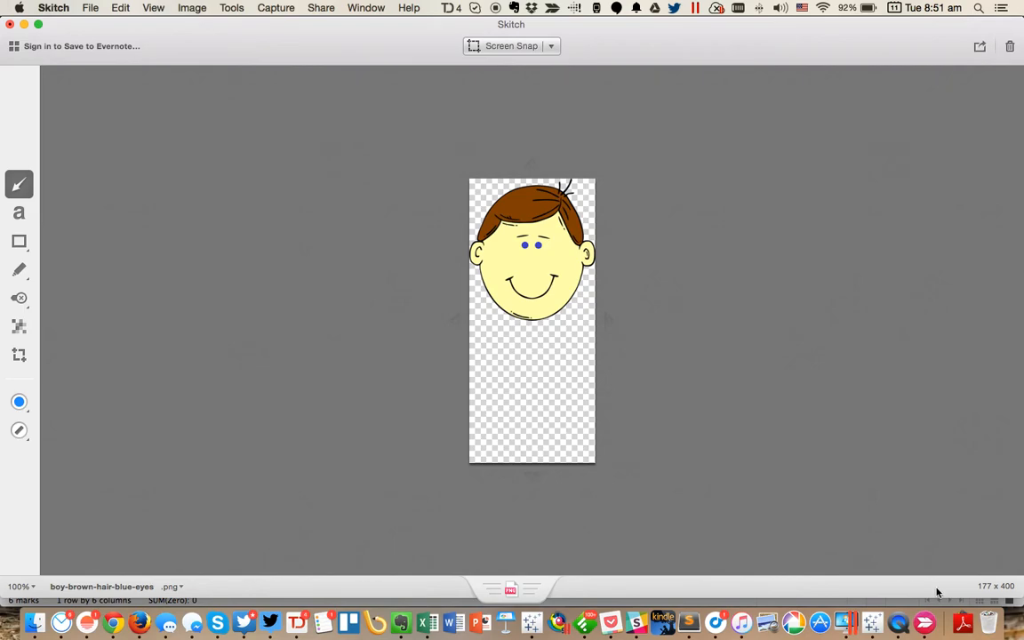
pyautogui.click(878, 627)
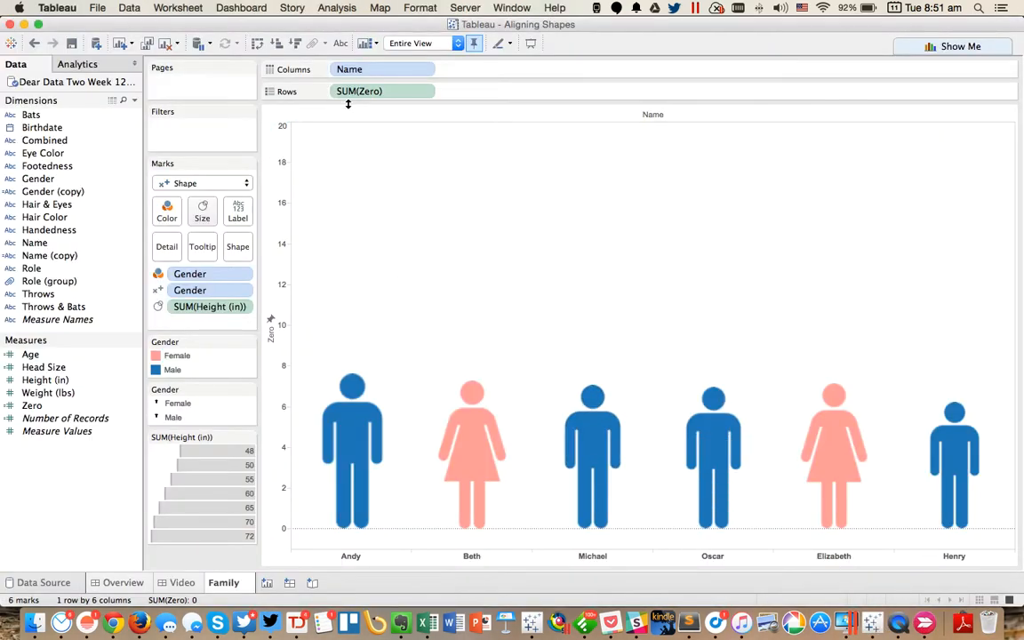
# Step: Add a second Zero row, drop its Gender colour, shape its marks by Name and open the shape legend
pyautogui.moveTo(32, 406); pyautogui.dragTo(487, 92)
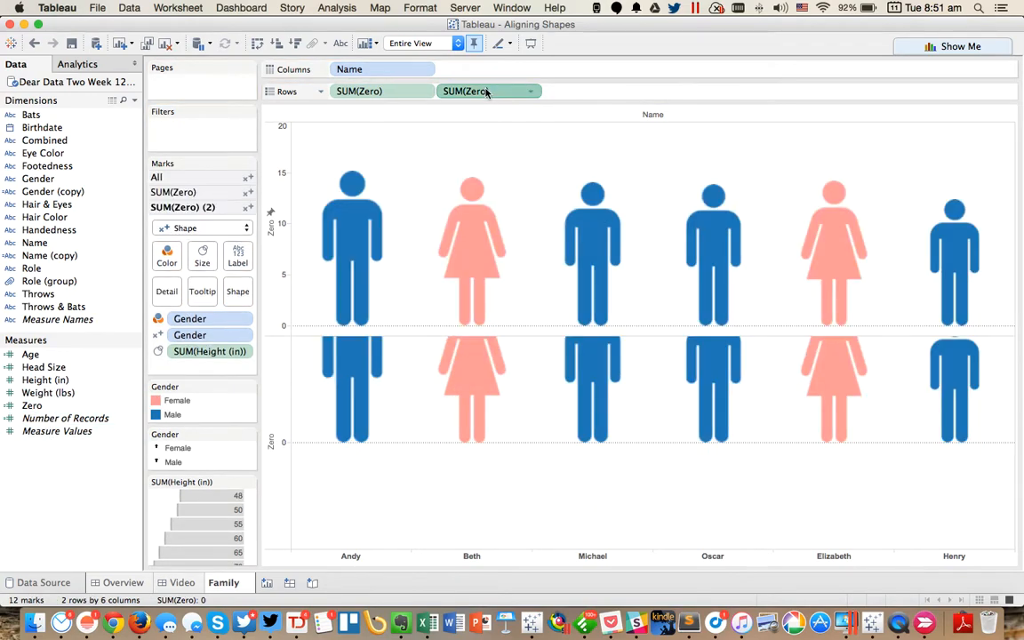
pyautogui.moveTo(189, 318)
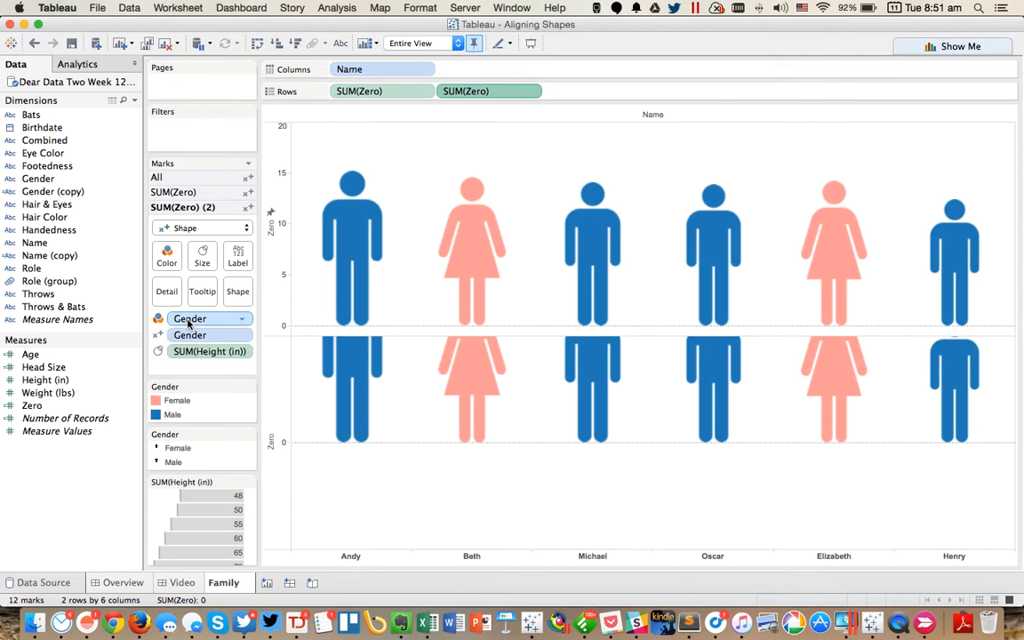
pyautogui.moveTo(188, 323); pyautogui.dragTo(30, 305)
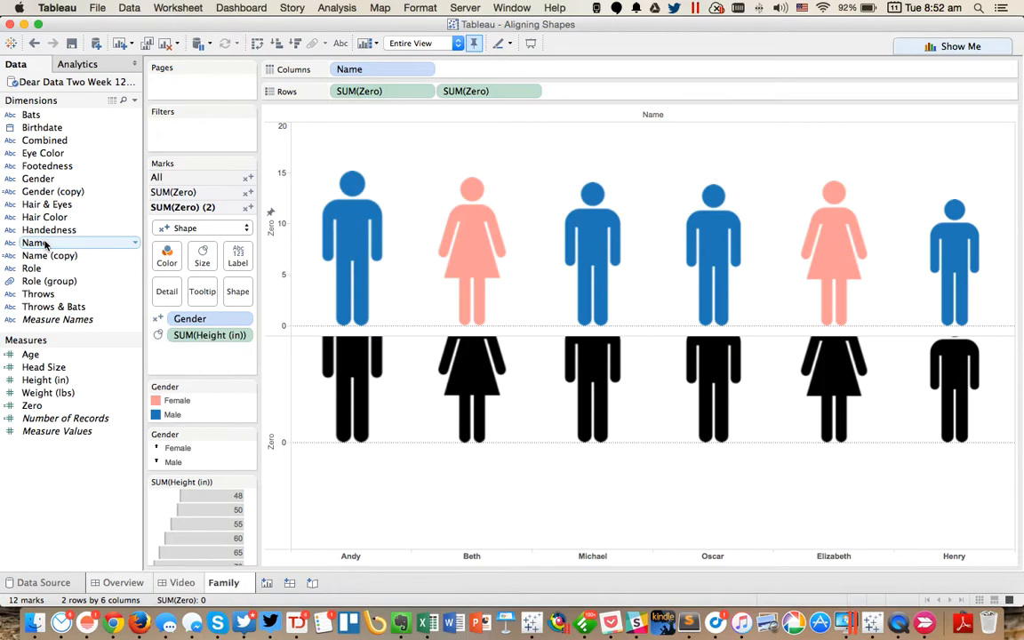
pyautogui.moveTo(45, 244); pyautogui.dragTo(203, 340)
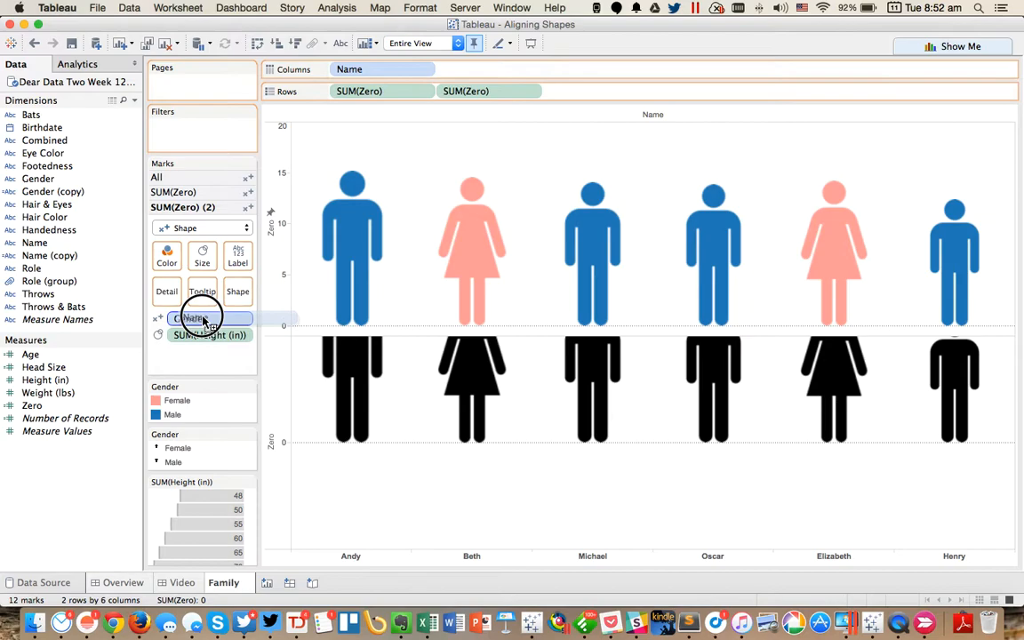
pyautogui.moveTo(203, 339); pyautogui.dragTo(198, 318)
pyautogui.moveTo(200, 528)
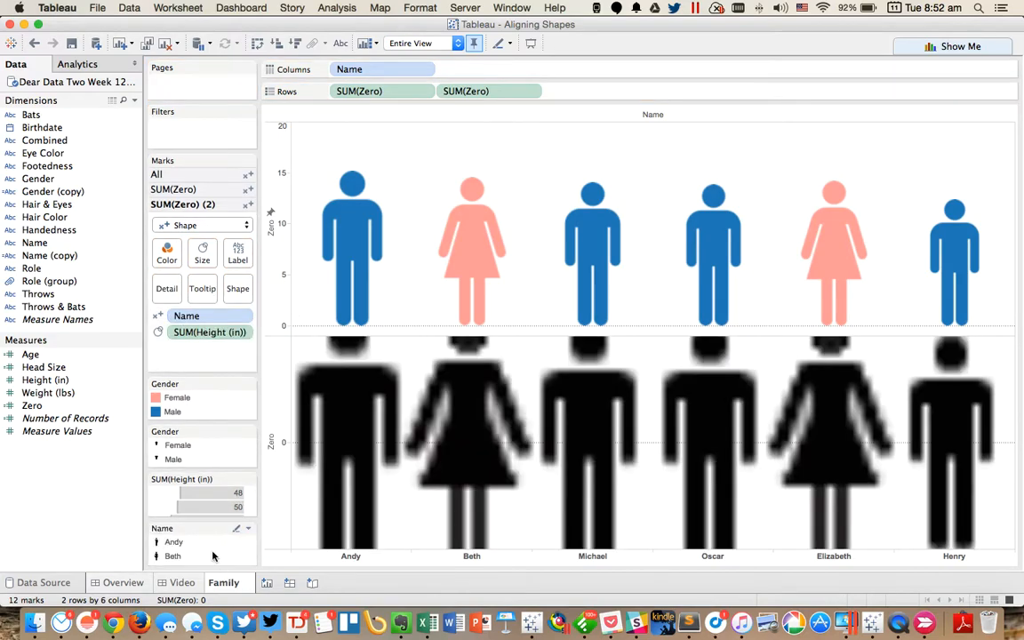
pyautogui.doubleClick(213, 556)
# Step: Choose the Human Body shape palette and reload it to include the new face images
pyautogui.click(538, 208)
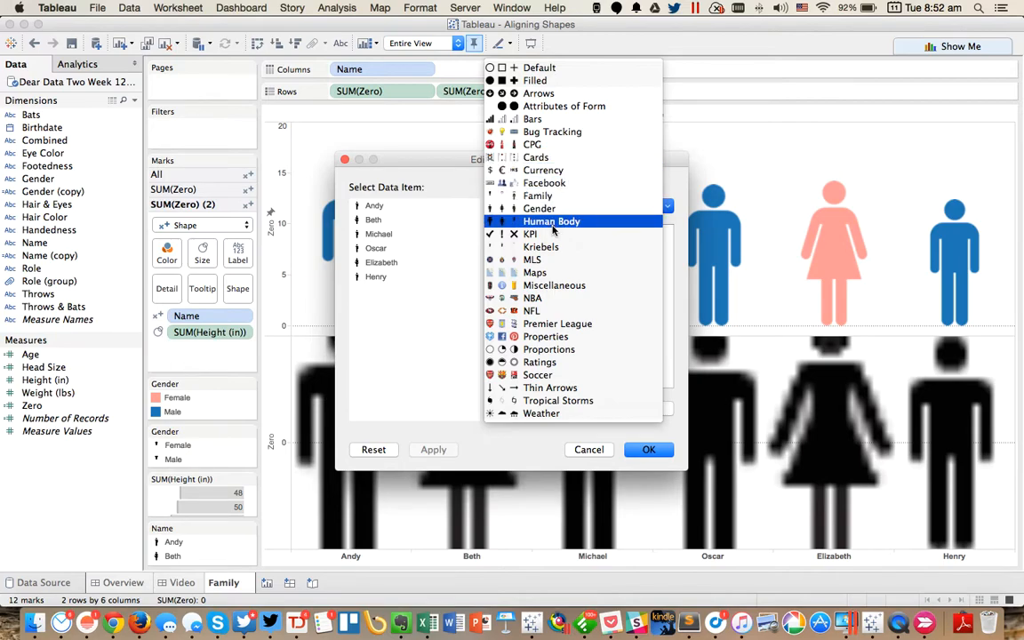
pyautogui.click(551, 222)
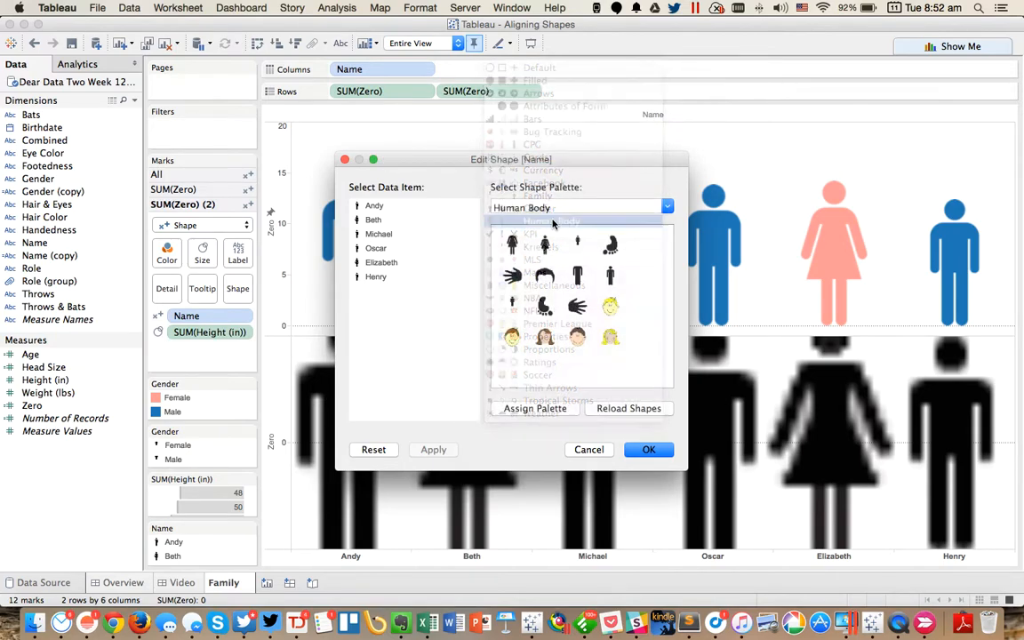
pyautogui.click(622, 411)
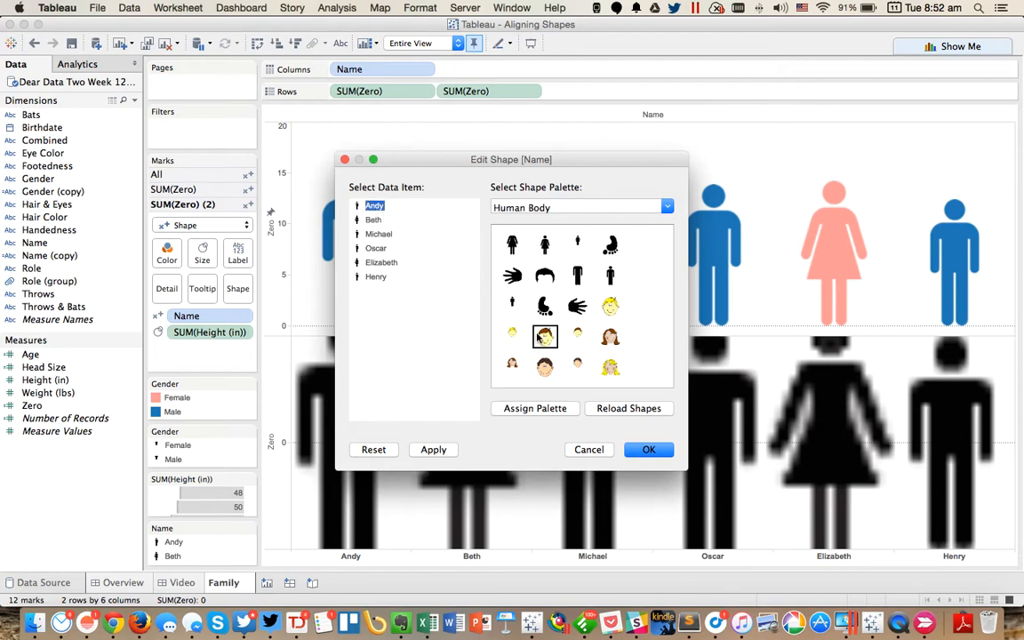
# Step: Assign cartoon face shapes to Andy, Beth, Michael, Oscar, Elizabeth and Henry and apply them
pyautogui.click(545, 365)
pyautogui.click(373, 219)
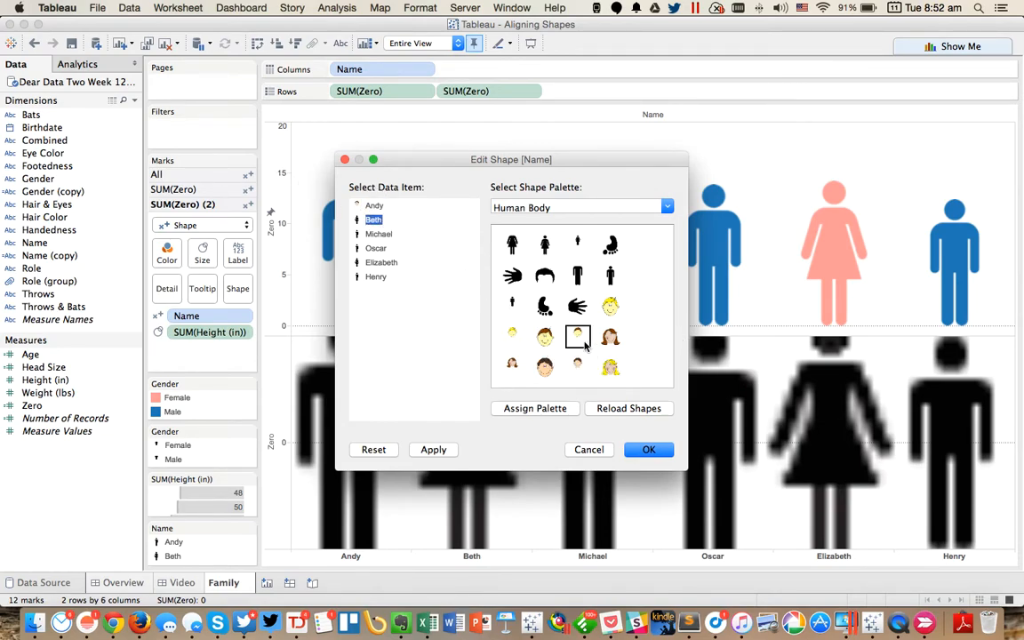
pyautogui.scroll(-1, 583, 344)
pyautogui.click(512, 362)
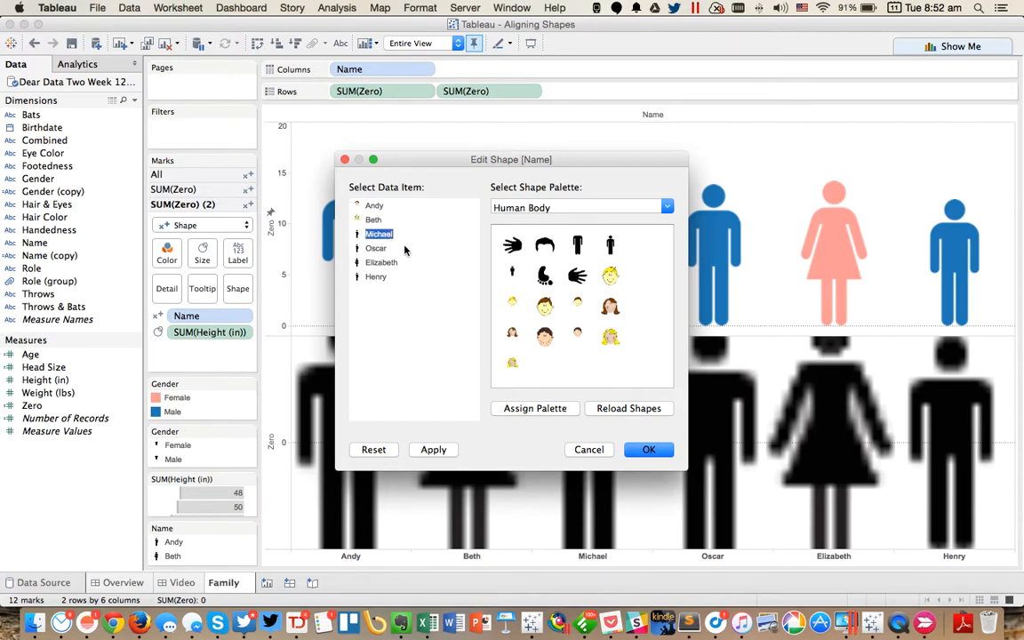
pyautogui.click(514, 305)
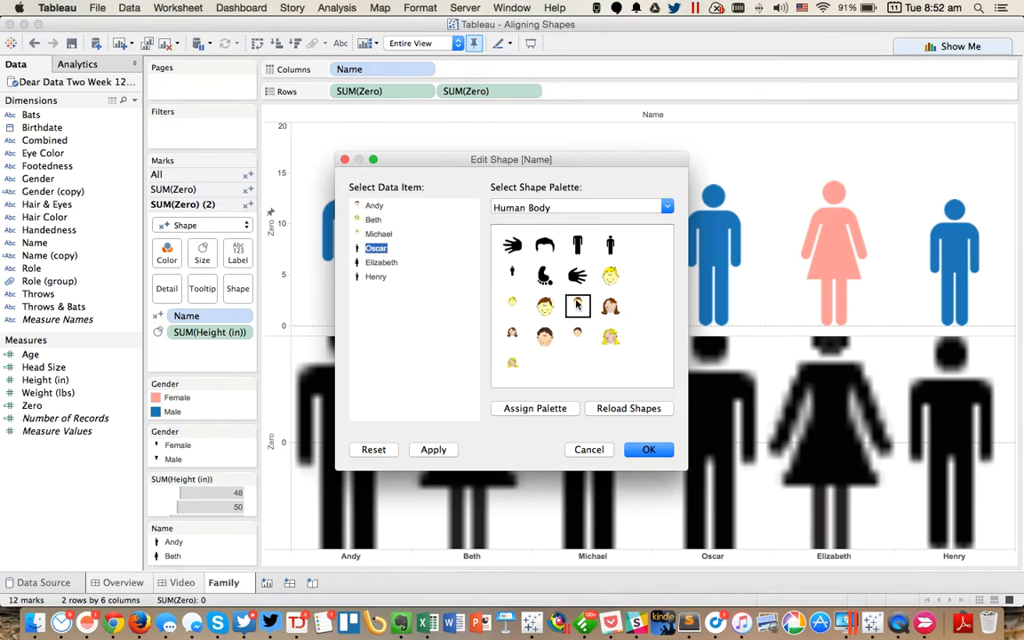
pyautogui.click(577, 305)
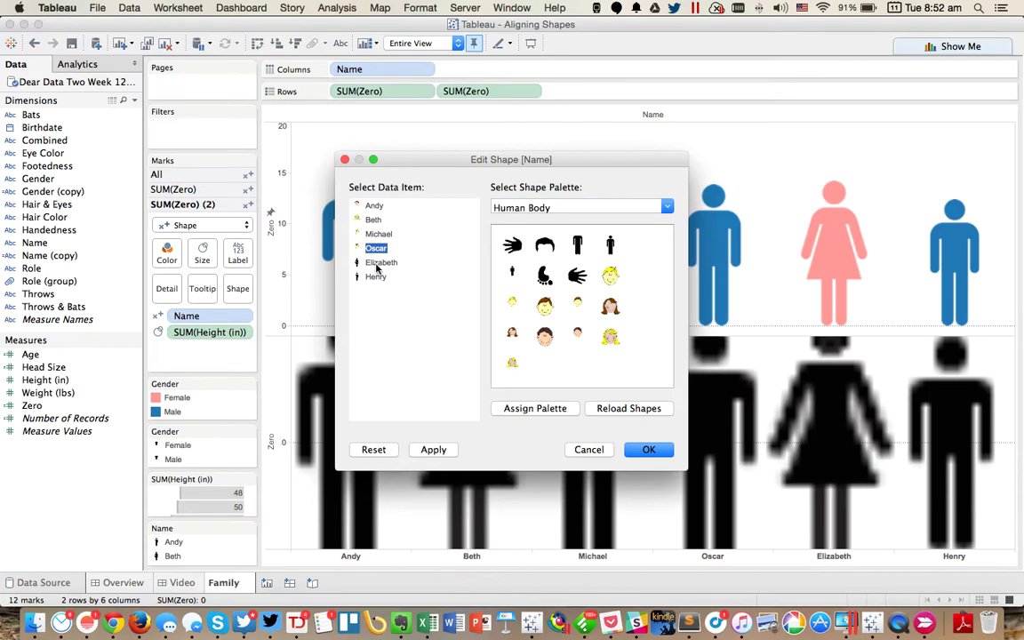
pyautogui.click(512, 334)
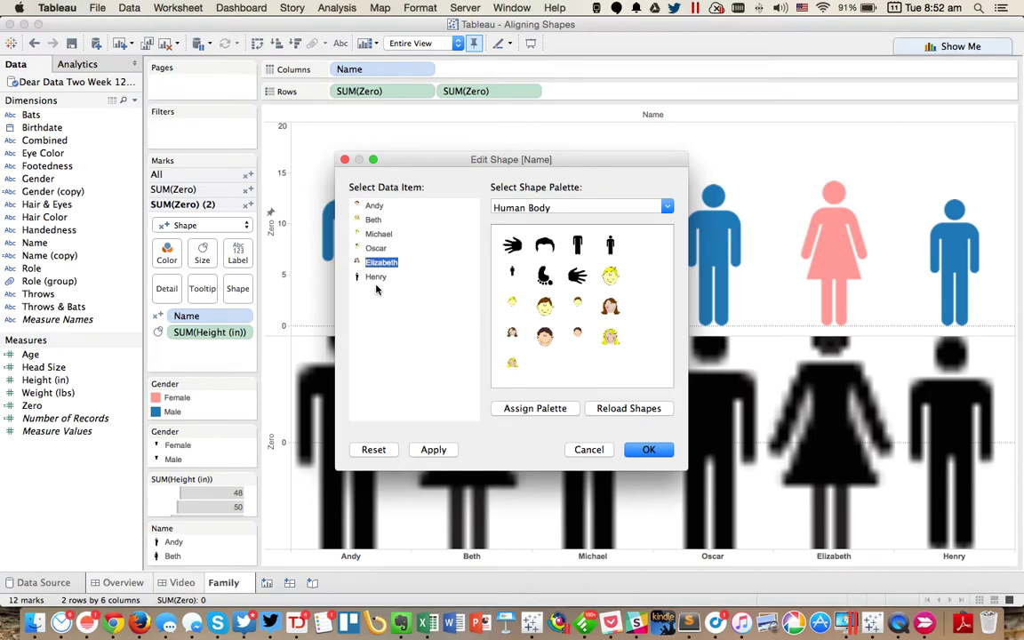
pyautogui.click(582, 304)
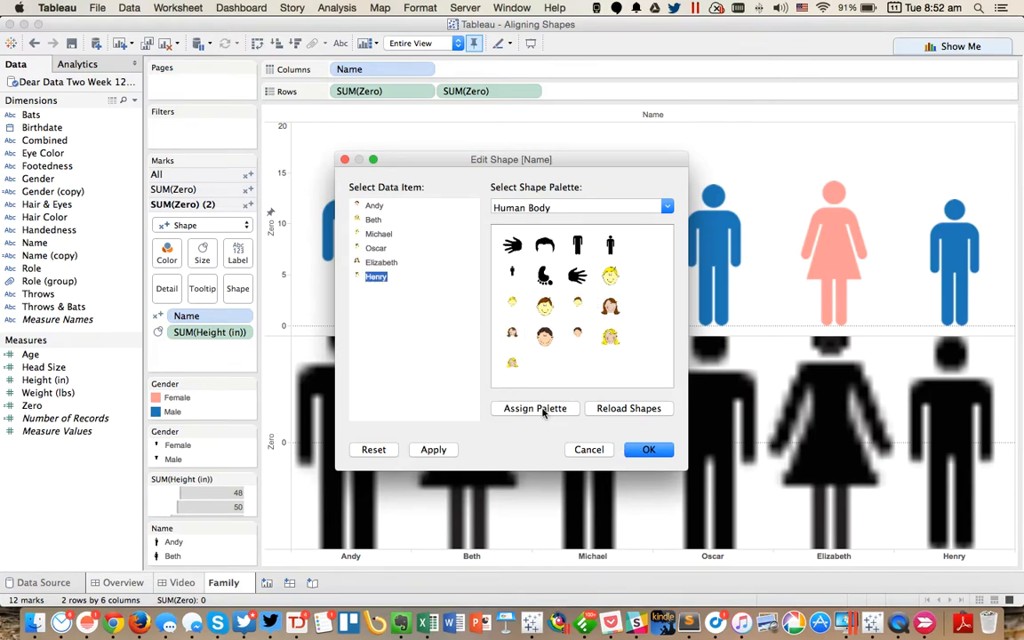
pyautogui.click(648, 451)
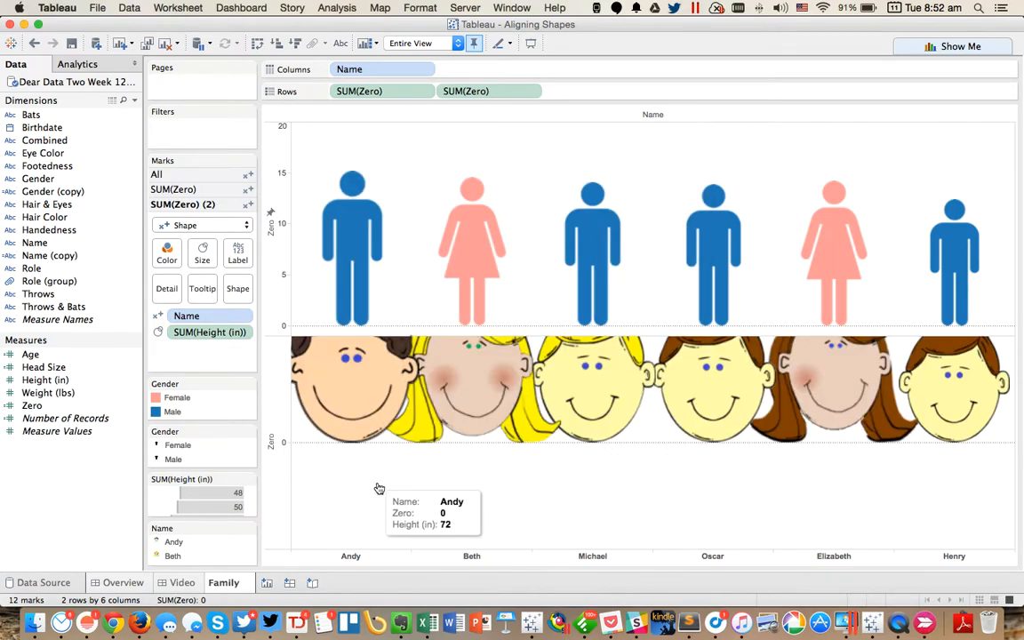
# Step: Put the second SUM(Zero) field on a dual axis so faces overlay the bodies
pyautogui.moveTo(489, 92)
pyautogui.click(530, 93)
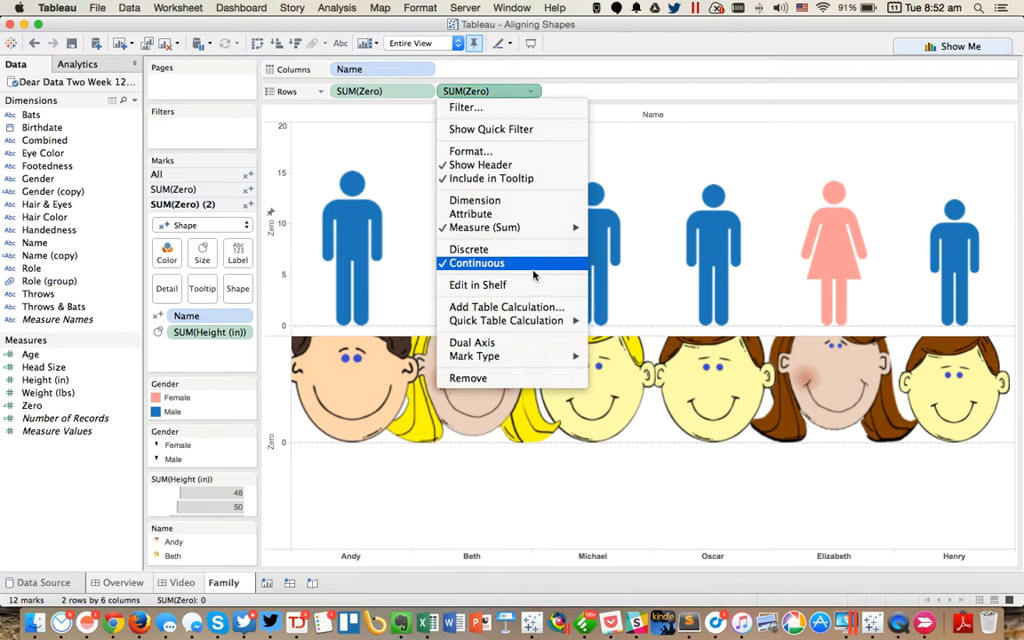
pyautogui.click(480, 404)
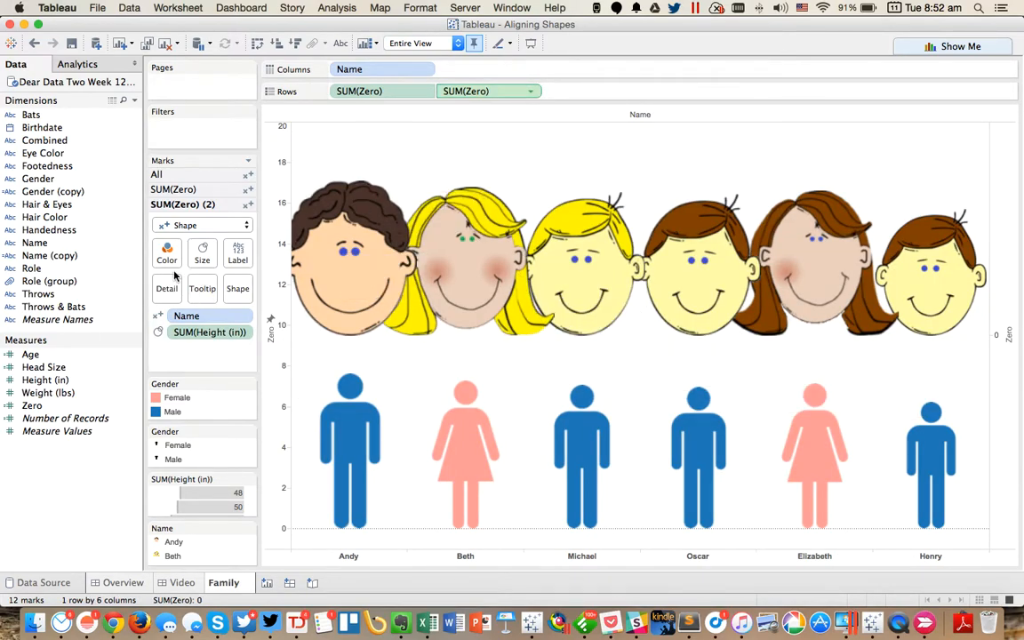
# Step: Test the mark Size slider, shrinking the marks then restoring them to full size
pyautogui.click(201, 253)
pyautogui.moveTo(313, 287); pyautogui.dragTo(256, 287)
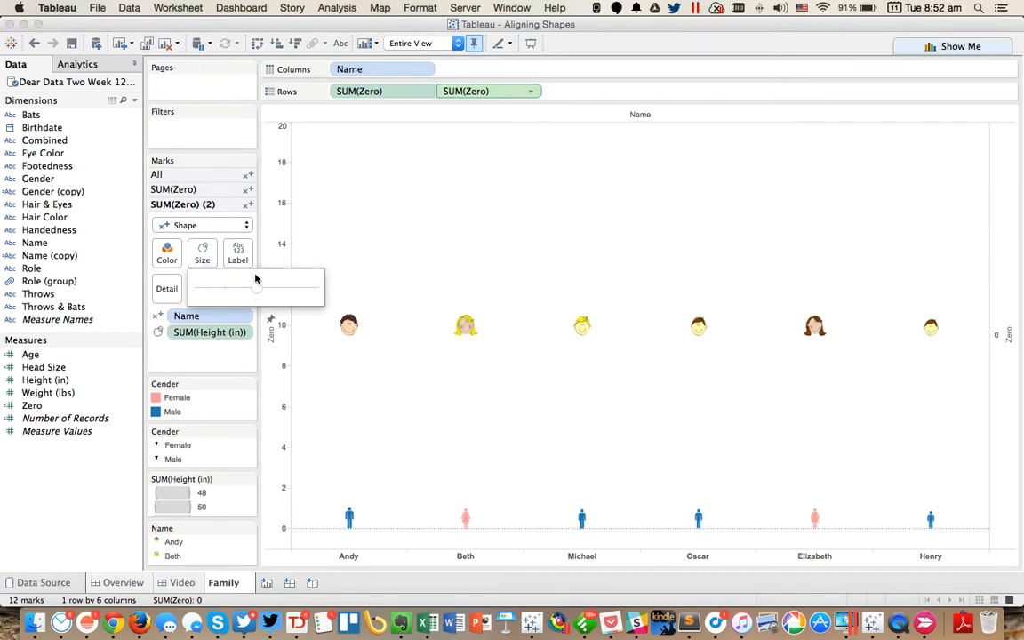
pyautogui.moveTo(257, 289); pyautogui.dragTo(308, 293)
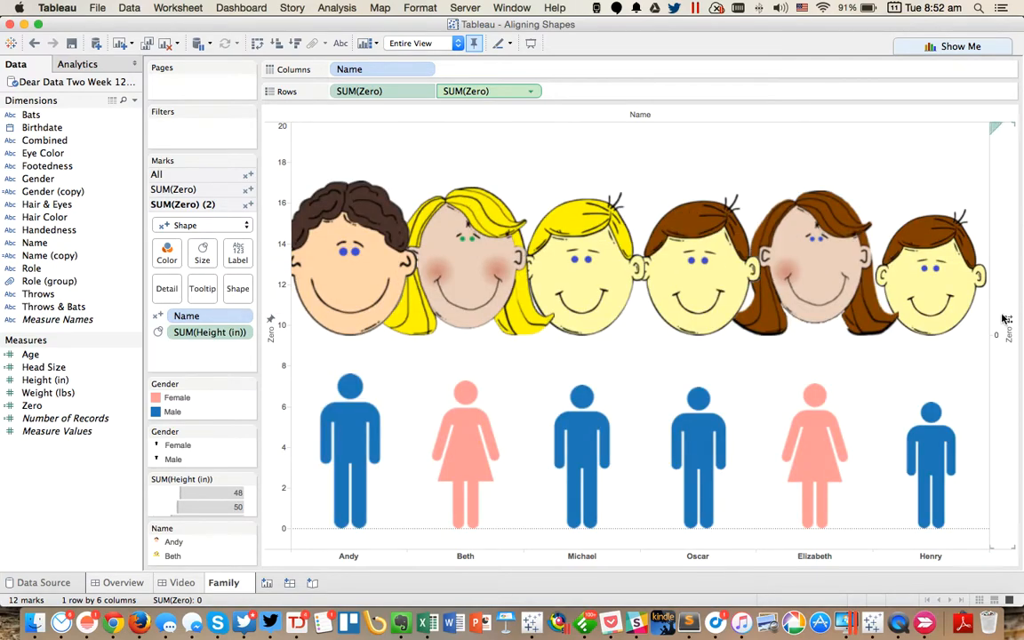
# Step: Fix the right Zero axis to a range of -1 to 20
pyautogui.doubleClick(1004, 278)
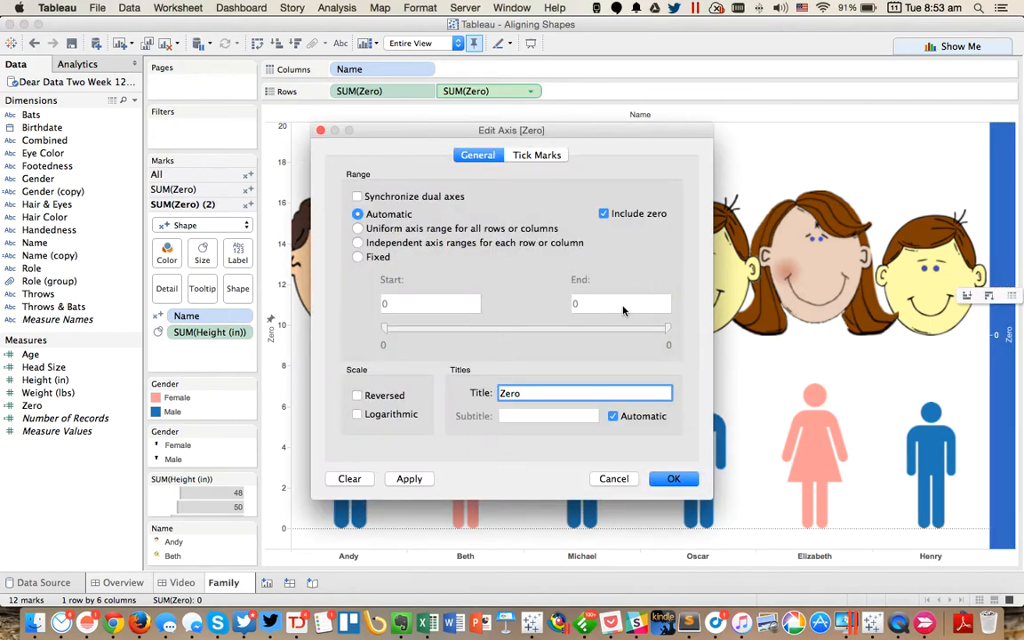
pyautogui.click(360, 257)
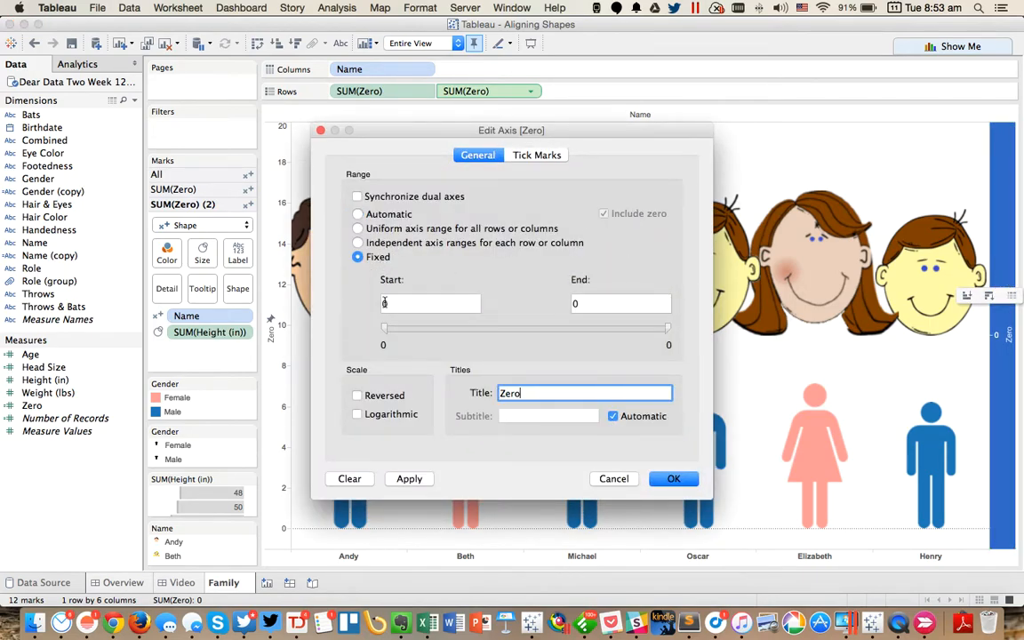
pyautogui.click(431, 303)
pyautogui.write('-1')
pyautogui.press('Tab')
pyautogui.write('20')
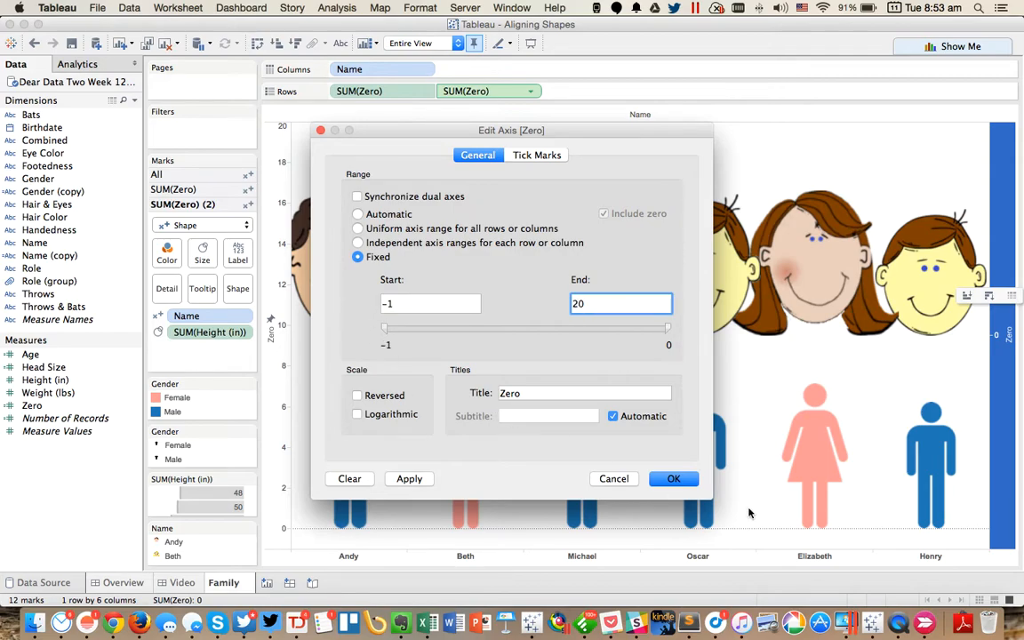
pyautogui.click(677, 478)
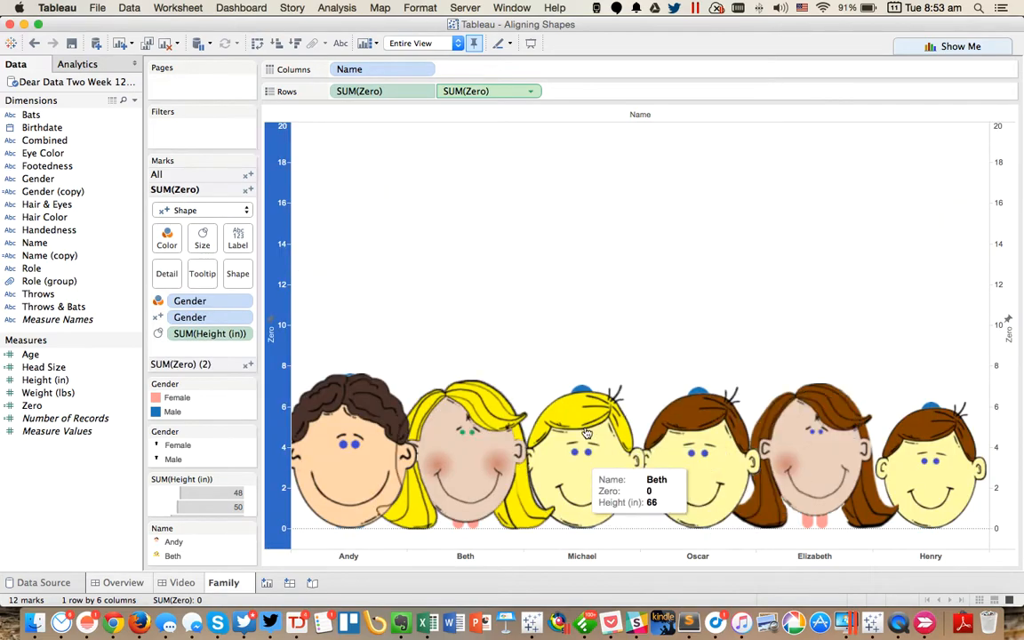
pyautogui.moveTo(204, 445)
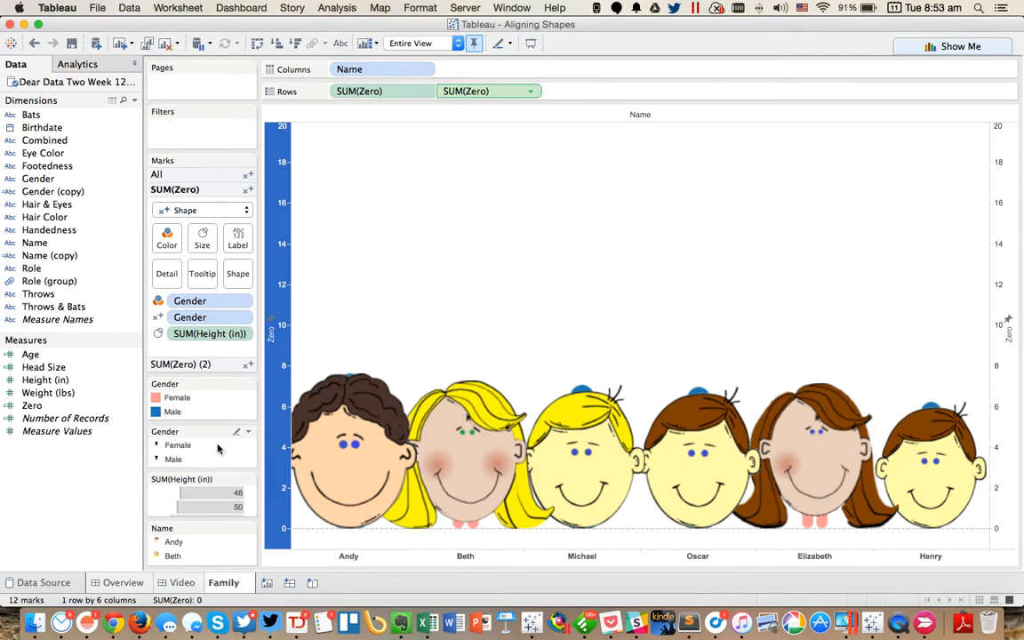
# Step: Remove SUM(Height (in)) from the face marks' Size and shrink the faces slightly
pyautogui.click(189, 364)
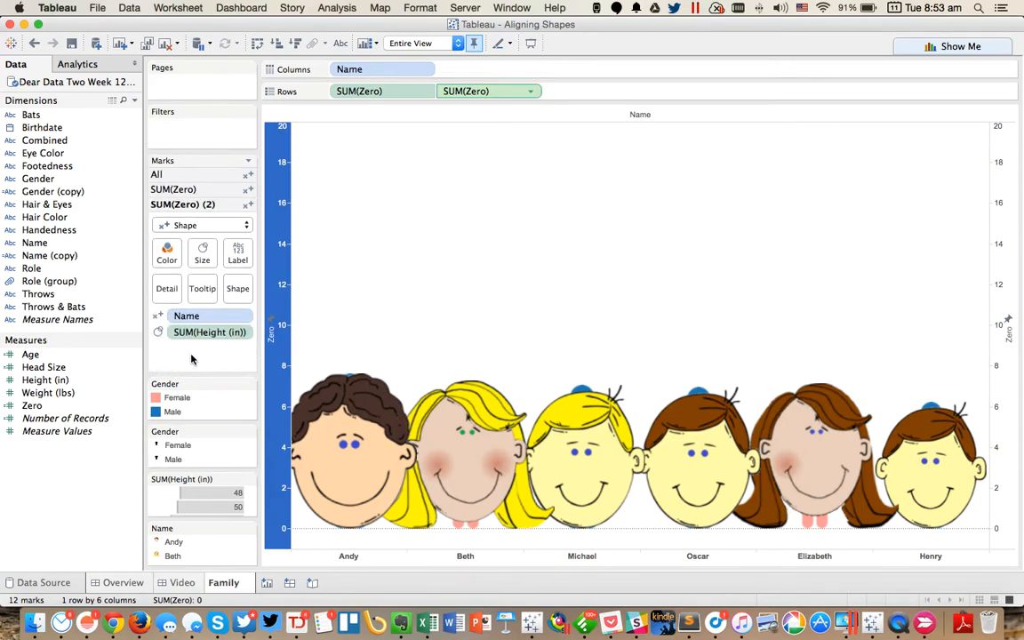
pyautogui.moveTo(222, 333); pyautogui.dragTo(15, 300)
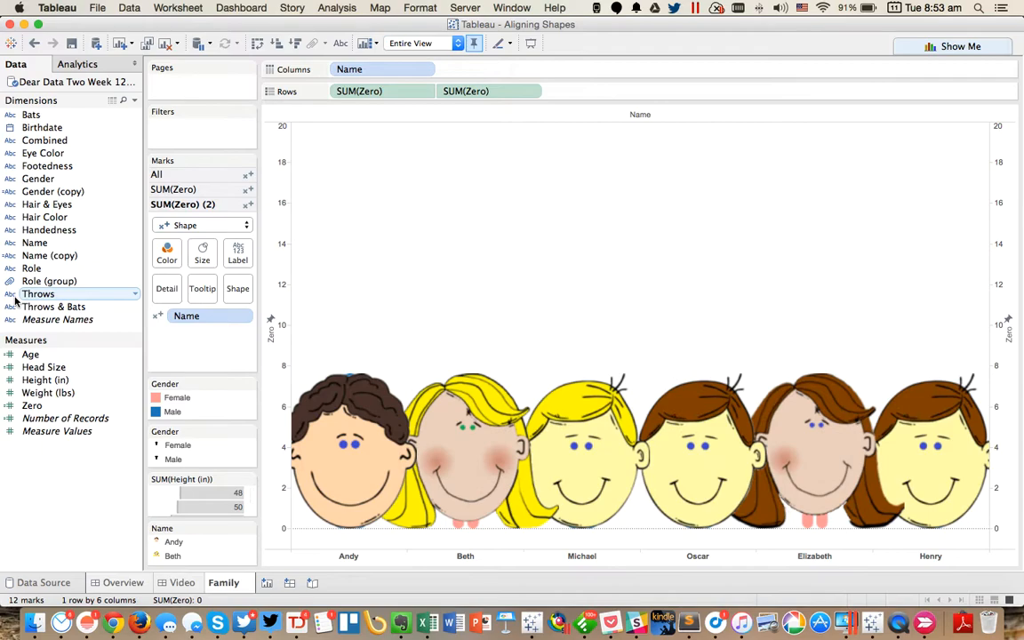
pyautogui.click(202, 253)
pyautogui.moveTo(313, 288); pyautogui.dragTo(288, 289)
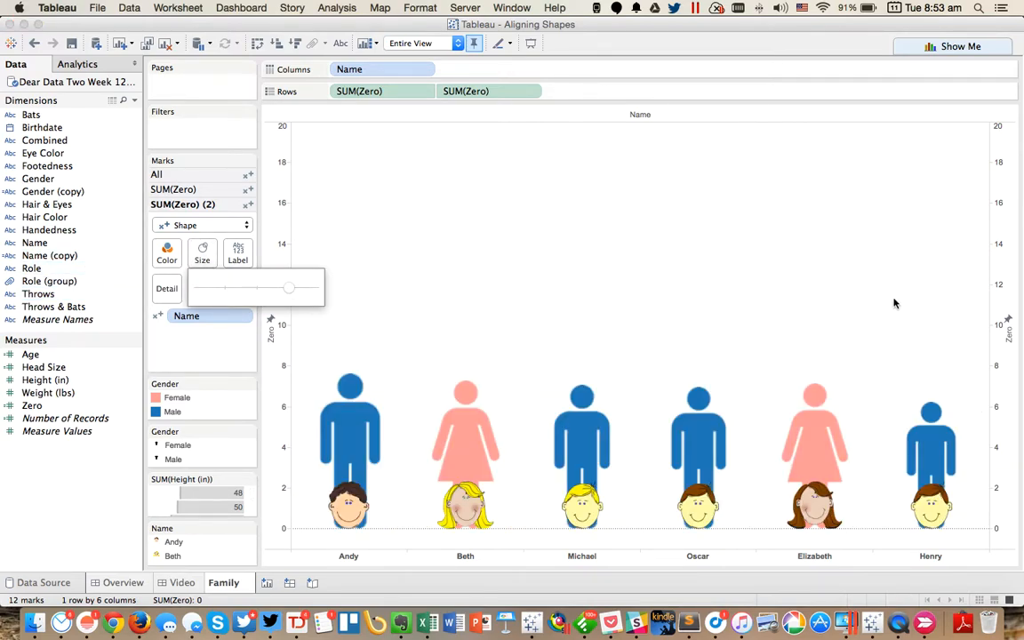
pyautogui.moveTo(1007, 373)
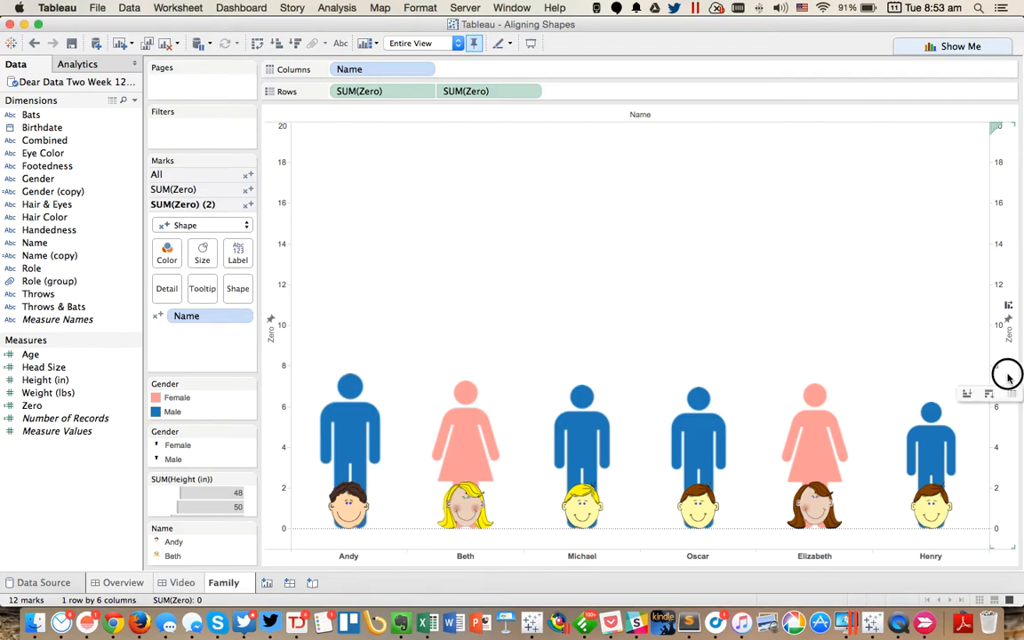
# Step: Set the right Zero axis end to 10 and confirm the range
pyautogui.doubleClick(997, 382)
pyautogui.press('Tab')
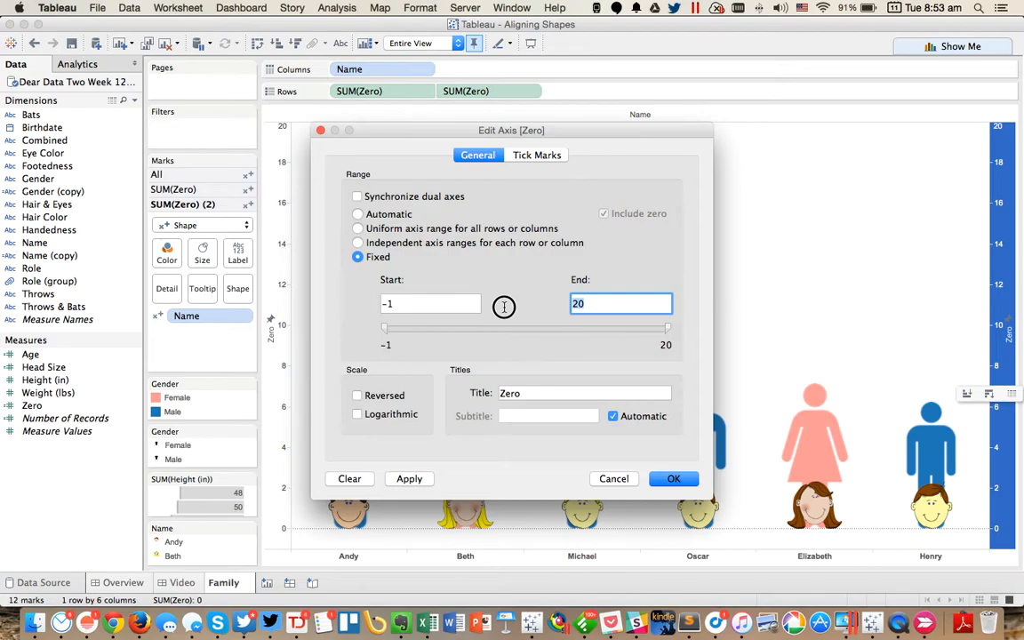
pyautogui.click(416, 478)
pyautogui.moveTo(607, 307); pyautogui.dragTo(525, 303)
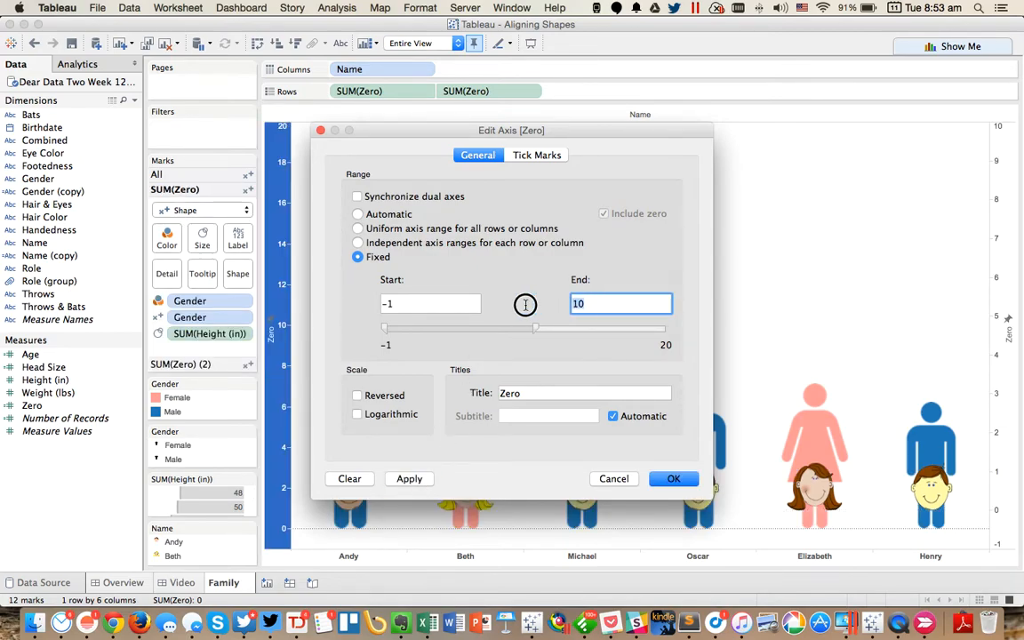
pyautogui.click(675, 478)
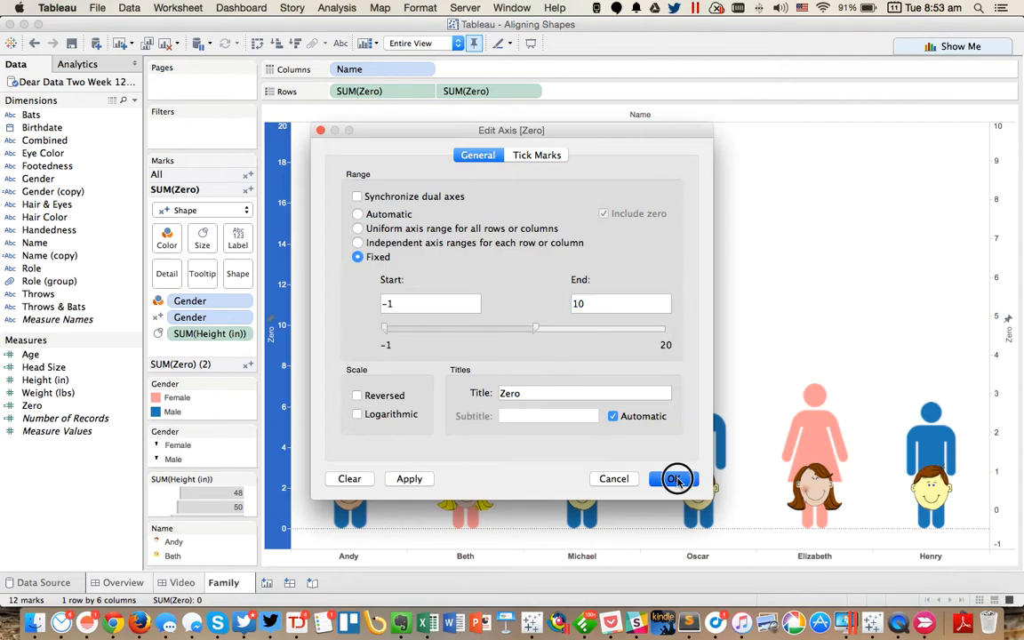
# Step: Fix the left Zero axis to run from -1 to 10
pyautogui.doubleClick(281, 264)
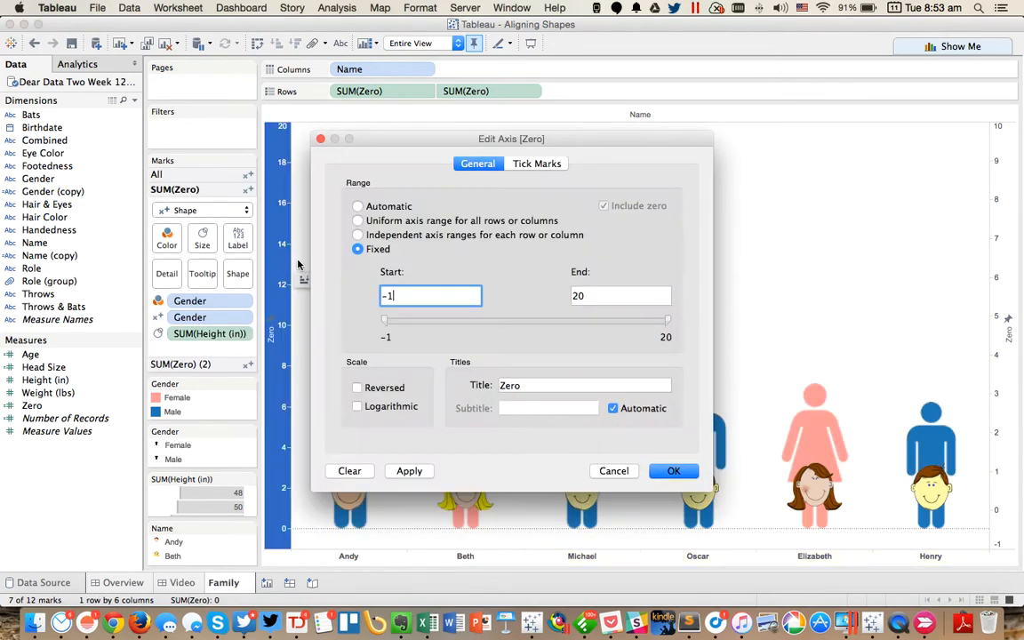
pyautogui.moveTo(620, 295); pyautogui.dragTo(511, 299)
pyautogui.write('10')
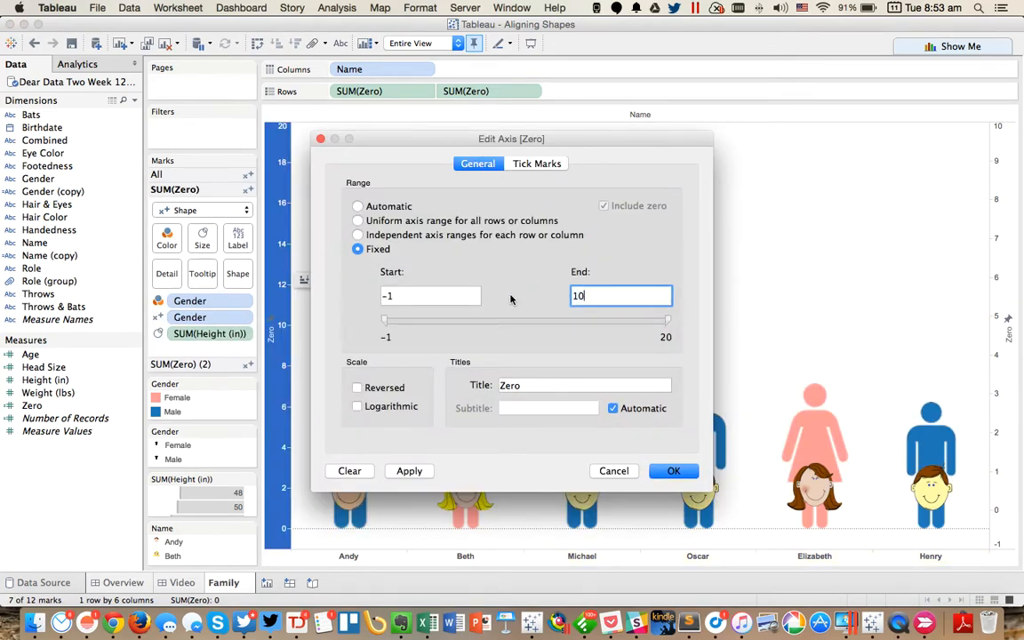
pyautogui.press('Return')
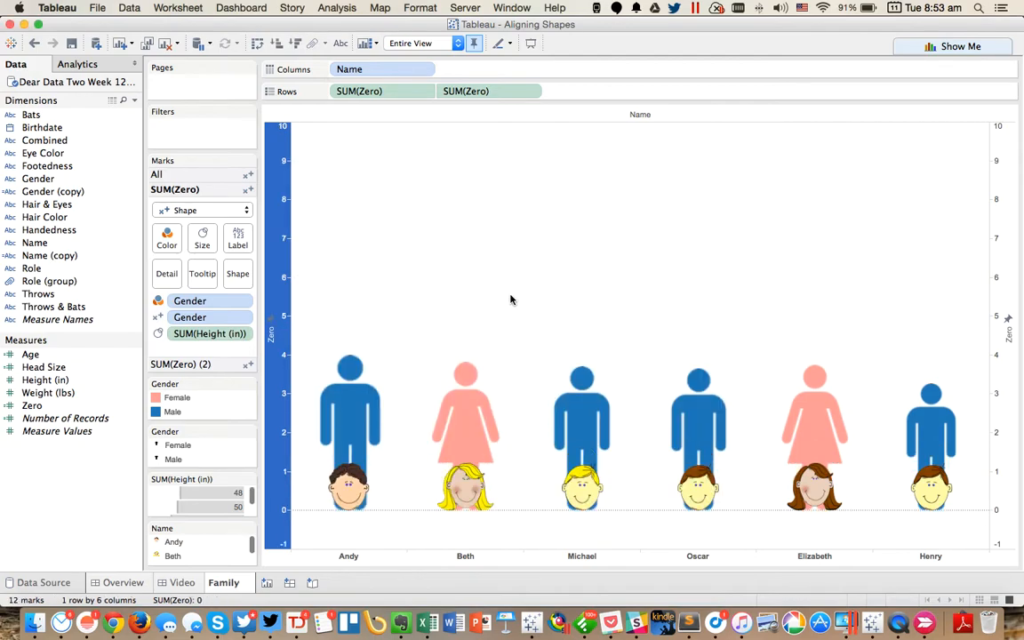
pyautogui.click(1001, 276)
# Step: Try right-axis ends of 5, 1, 3 and settle on 2 so heads sit atop the bodies
pyautogui.doubleClick(1002, 276)
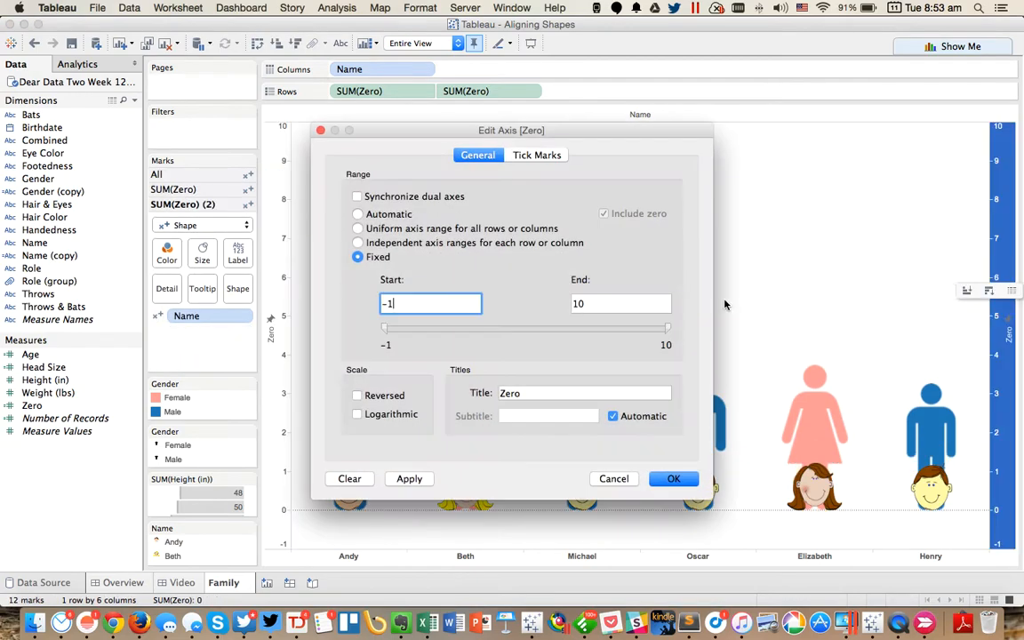
pyautogui.write('5')
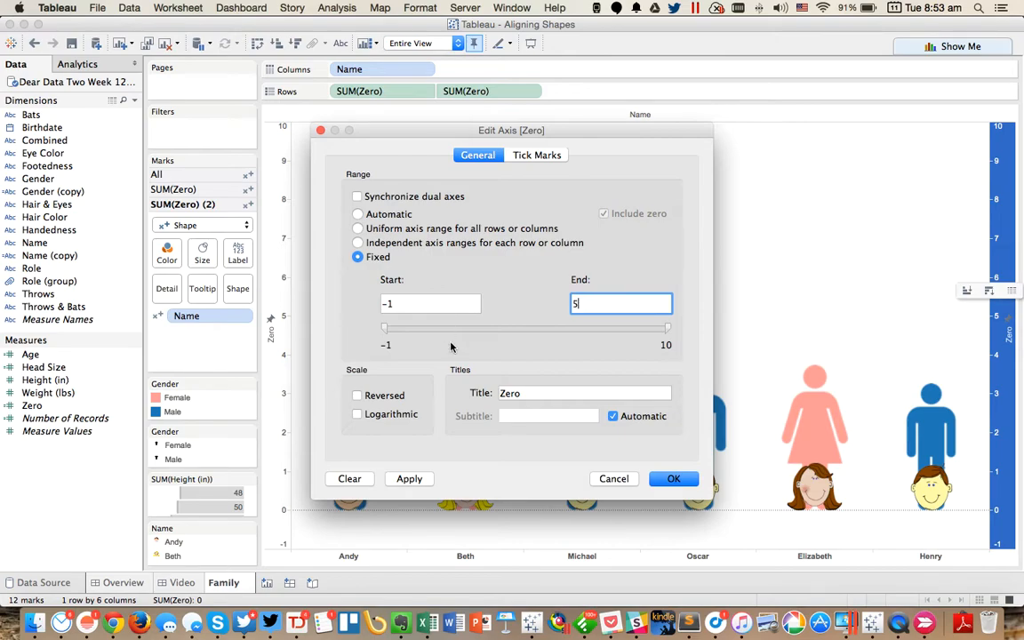
pyautogui.click(414, 479)
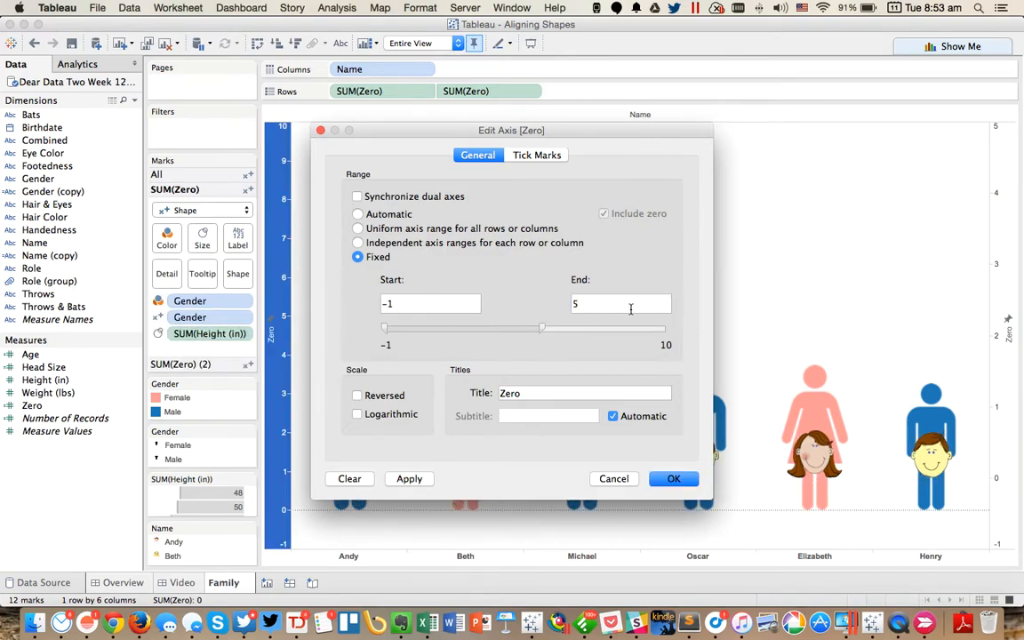
pyautogui.doubleClick(631, 305)
pyautogui.write('1')
pyautogui.click(409, 479)
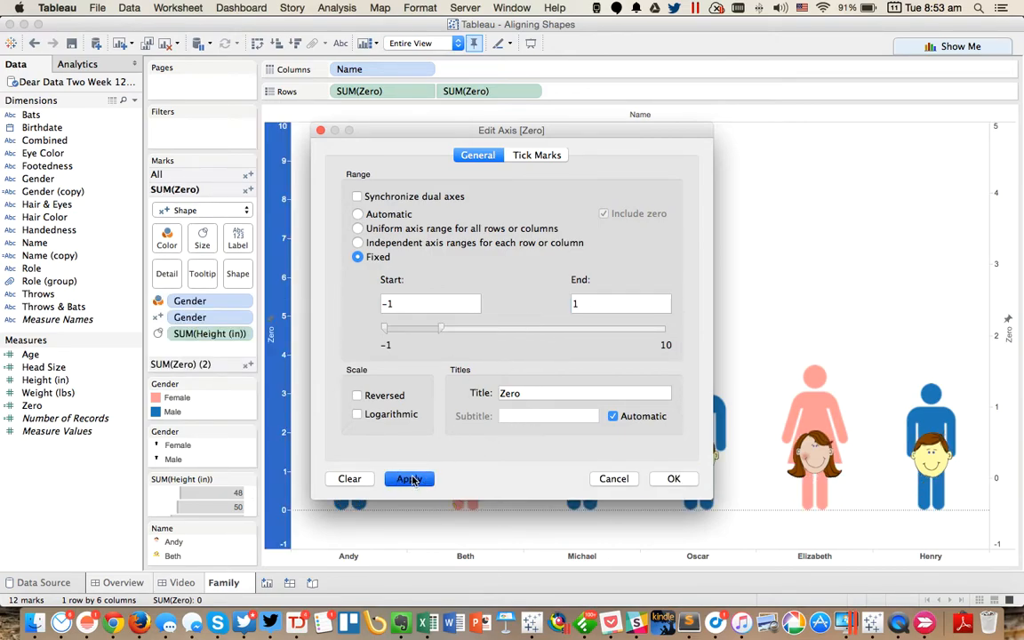
pyautogui.doubleClick(581, 303)
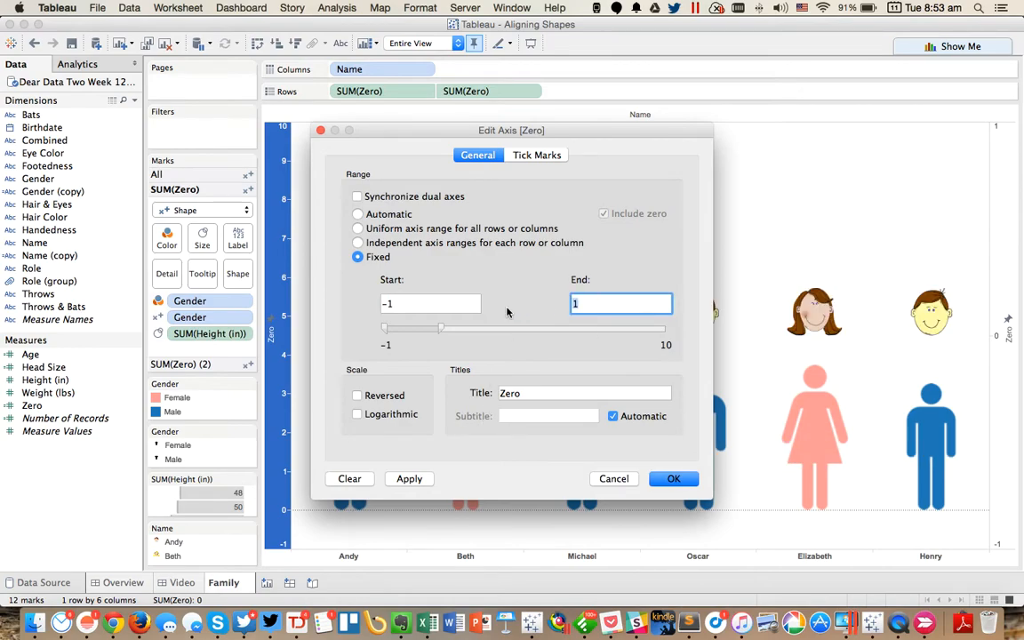
pyautogui.write('3')
pyautogui.click(411, 478)
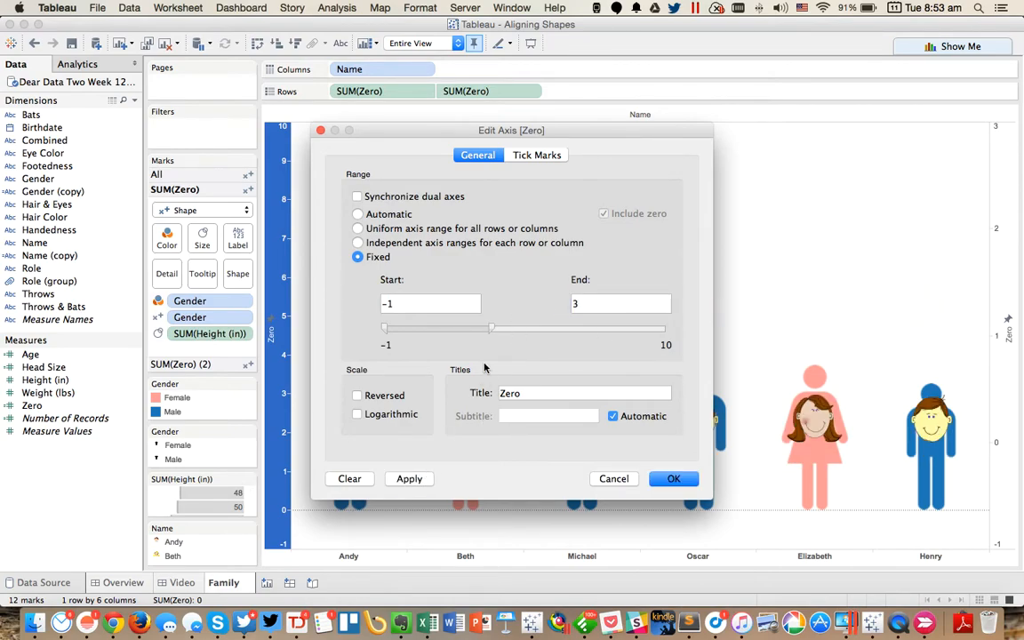
pyautogui.doubleClick(642, 303)
pyautogui.write('2')
pyautogui.click(409, 478)
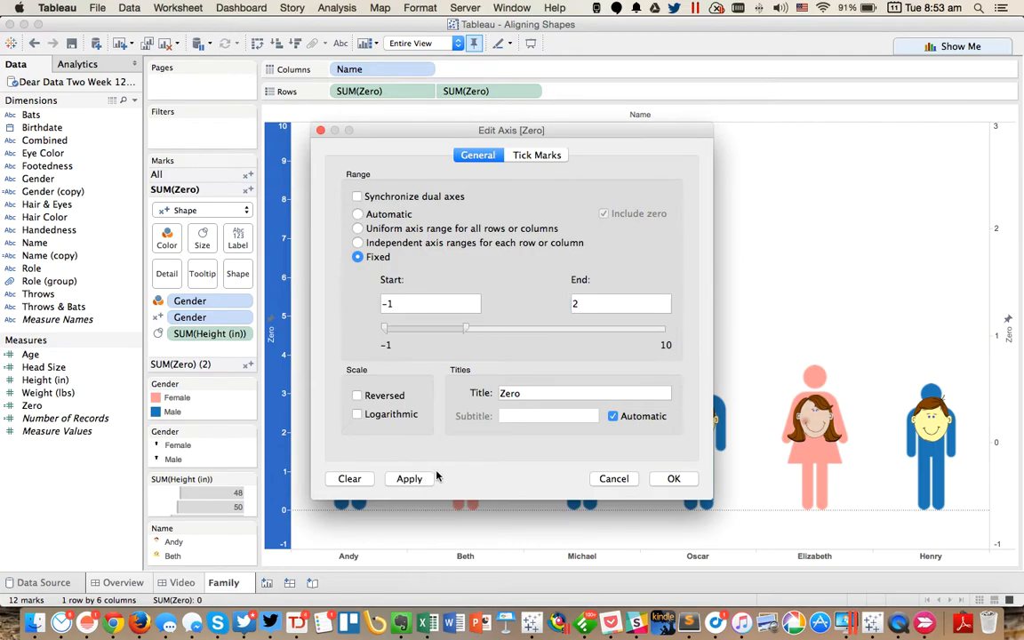
pyautogui.click(677, 478)
pyautogui.click(269, 268)
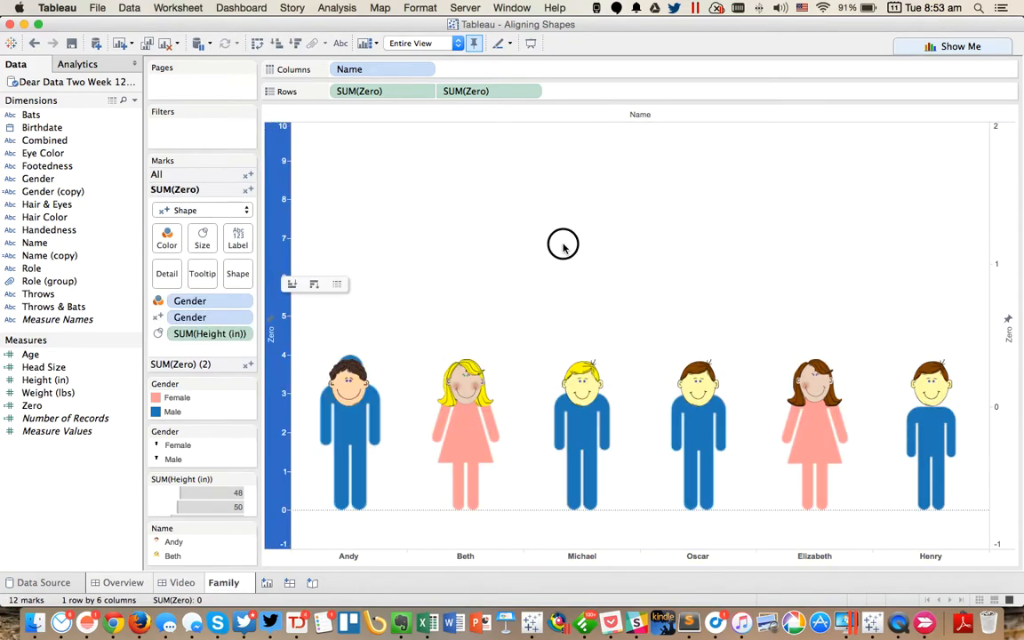
# Step: Size the cartoon head marks by Height (in)
pyautogui.click(1002, 244)
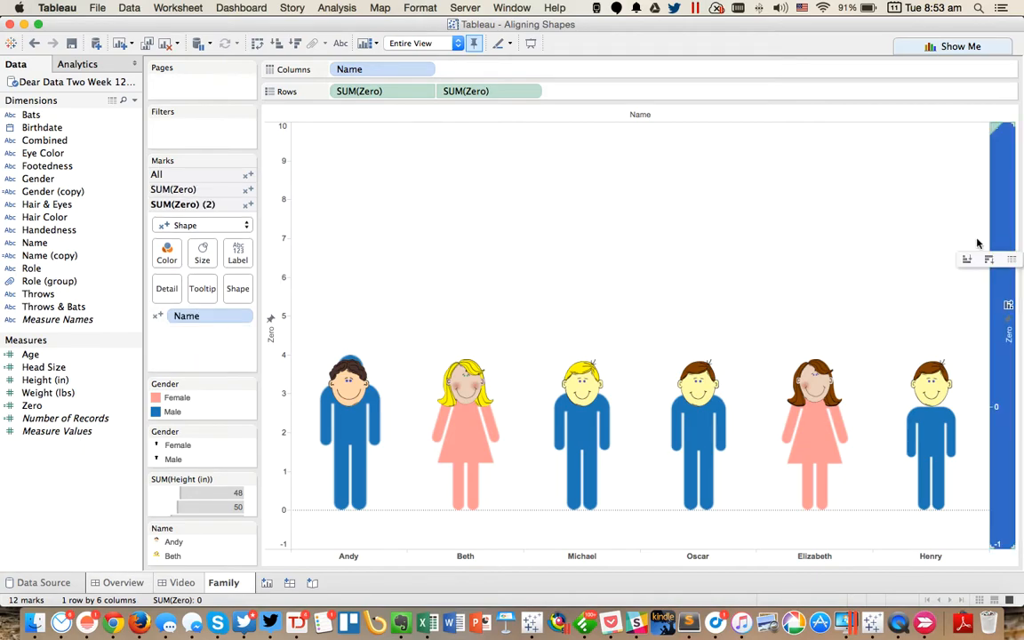
pyautogui.moveTo(1002, 335)
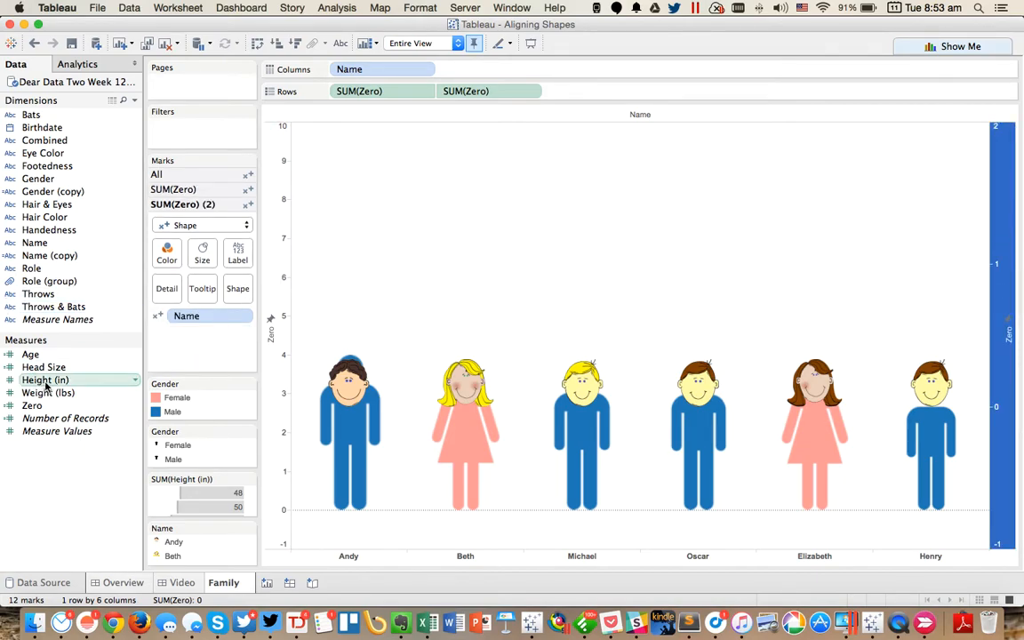
pyautogui.moveTo(47, 380); pyautogui.dragTo(202, 253)
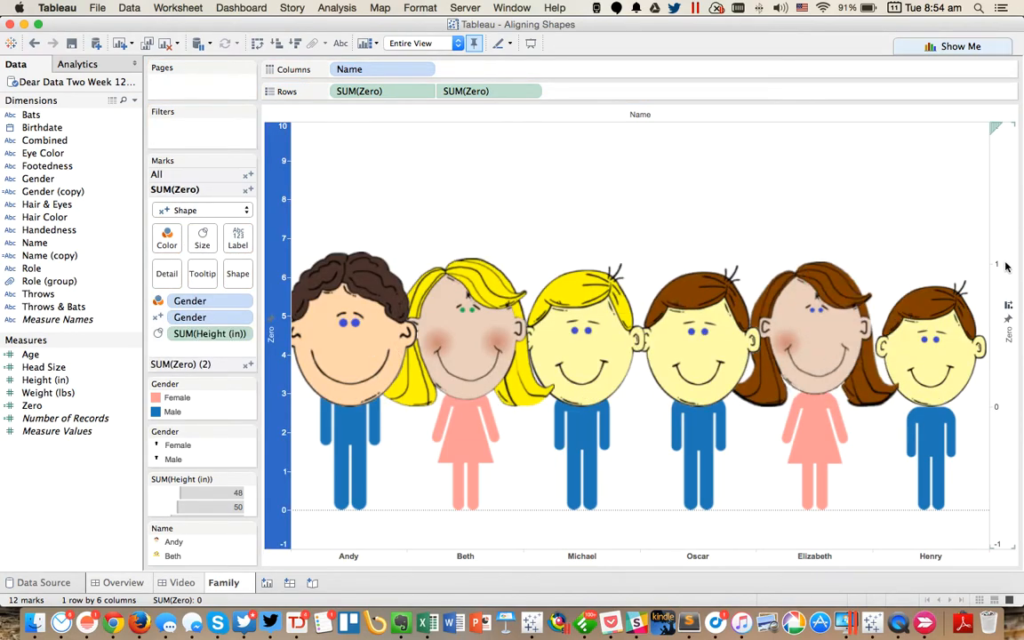
# Step: Enlarge the marks to maximum size with the Size slider
pyautogui.click(187, 365)
pyautogui.click(202, 251)
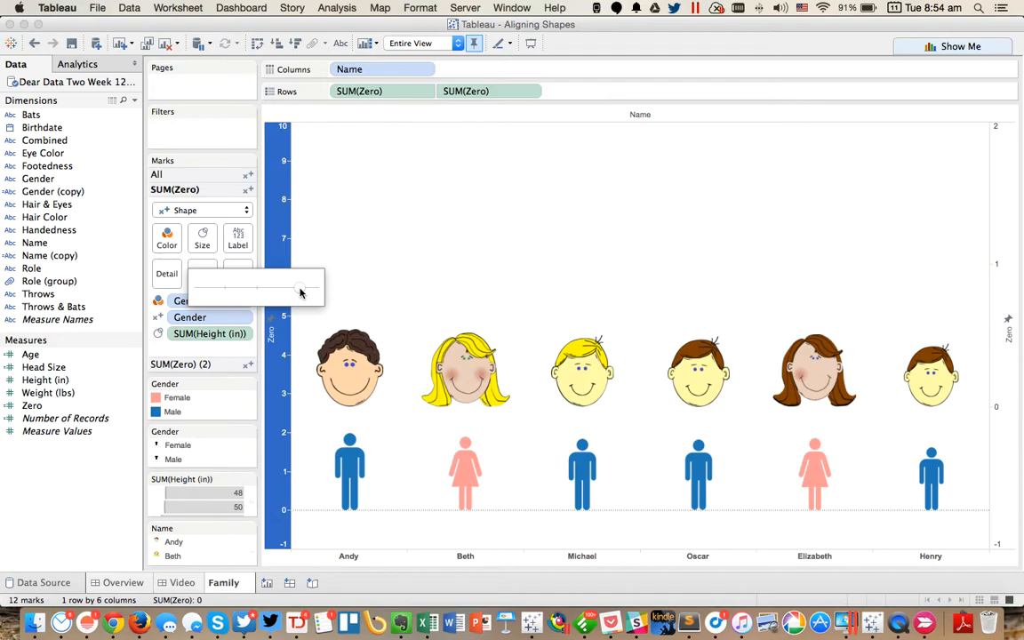
pyautogui.moveTo(300, 291); pyautogui.dragTo(328, 289)
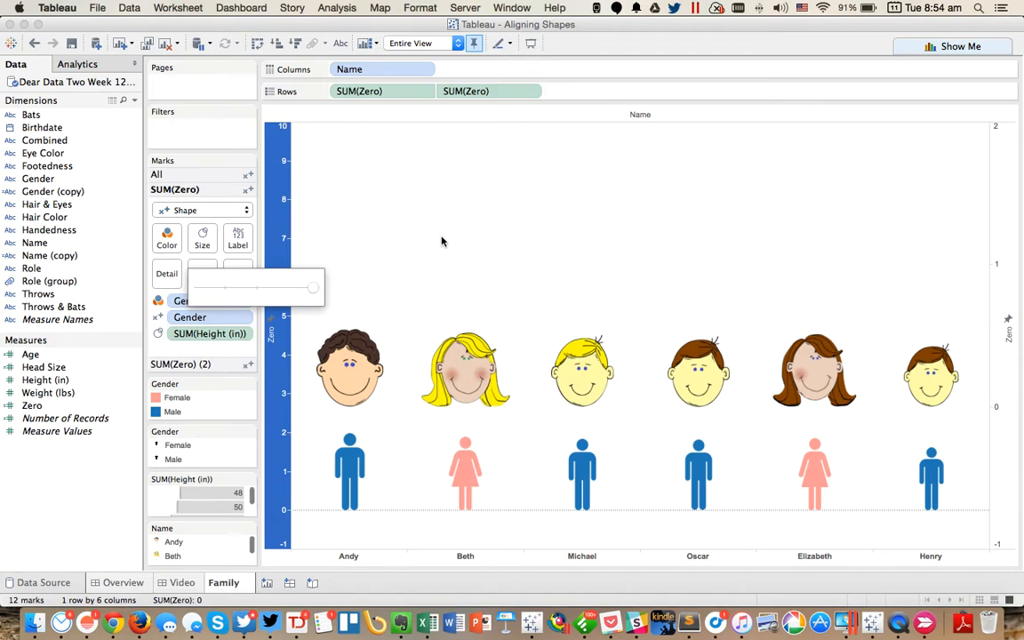
pyautogui.click(434, 206)
# Step: Duplicate the Height (in) measure as Height (in) (copy)
pyautogui.rightClick(51, 384)
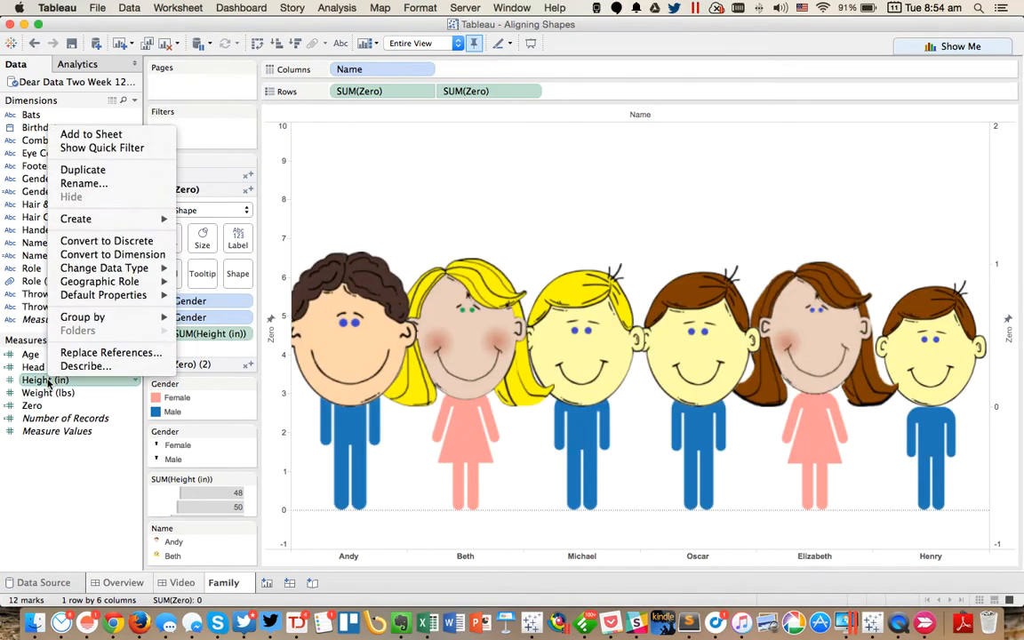
pyautogui.click(40, 382)
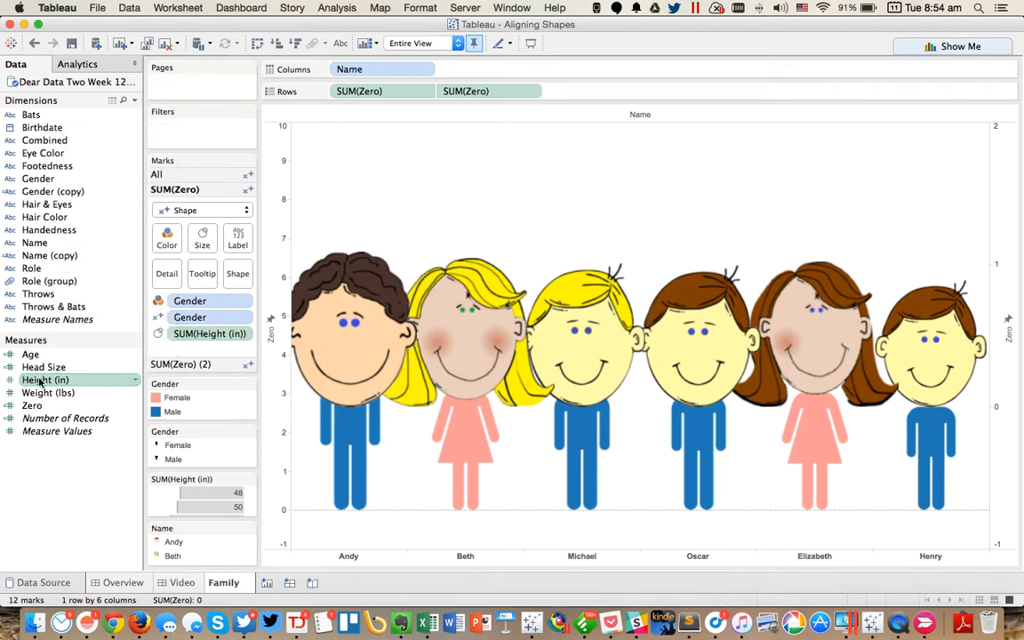
pyautogui.rightClick(40, 382)
pyautogui.click(80, 170)
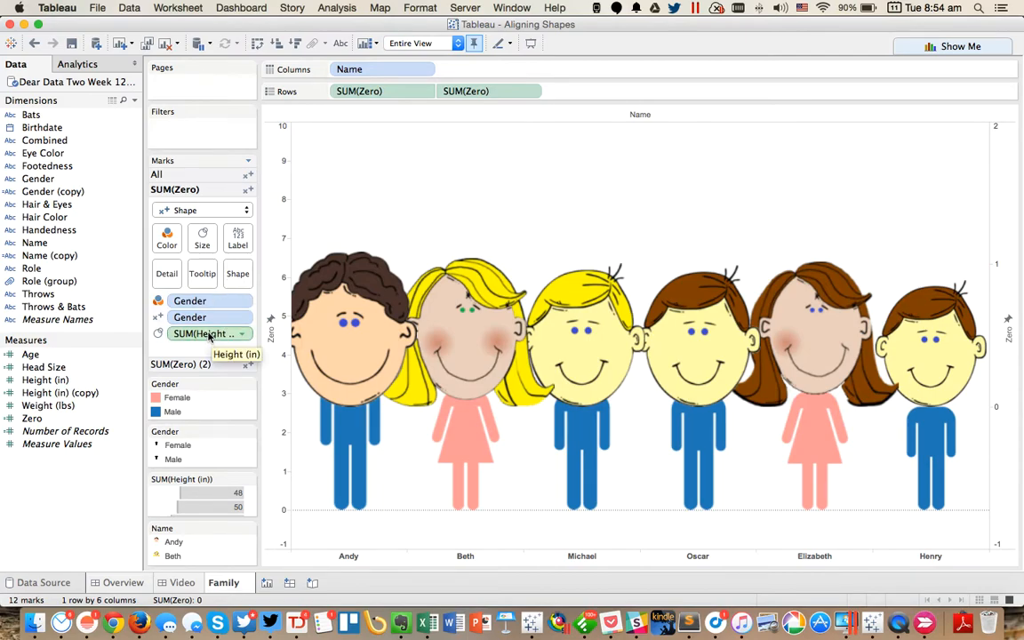
# Step: Size the cartoon heads by Height (in) (copy) and shrink them to sit atop the bodies
pyautogui.click(196, 361)
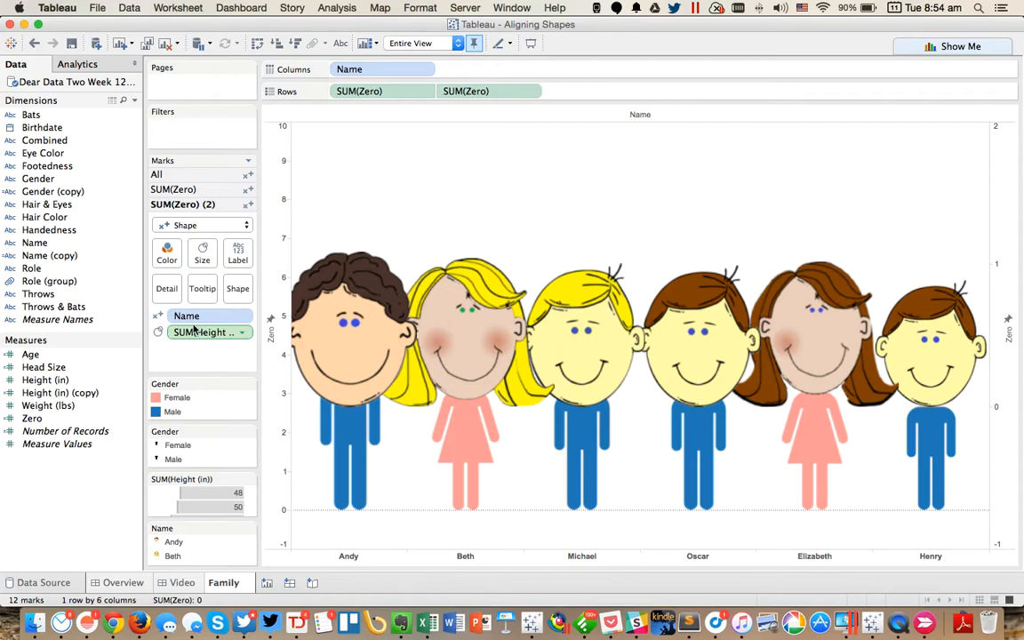
pyautogui.moveTo(59, 392); pyautogui.dragTo(210, 336)
pyautogui.click(207, 251)
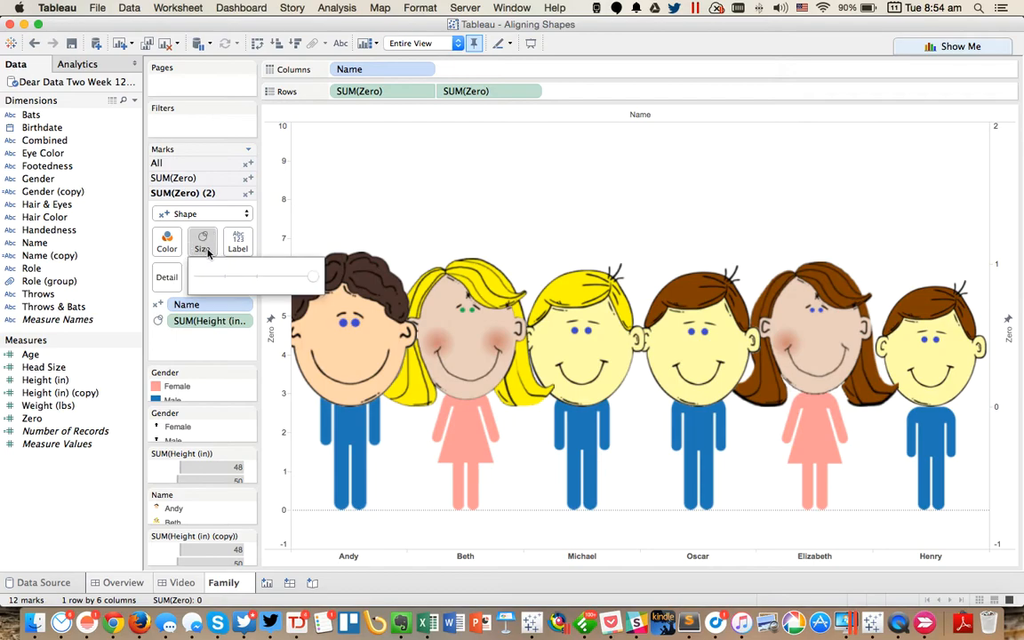
pyautogui.click(283, 279)
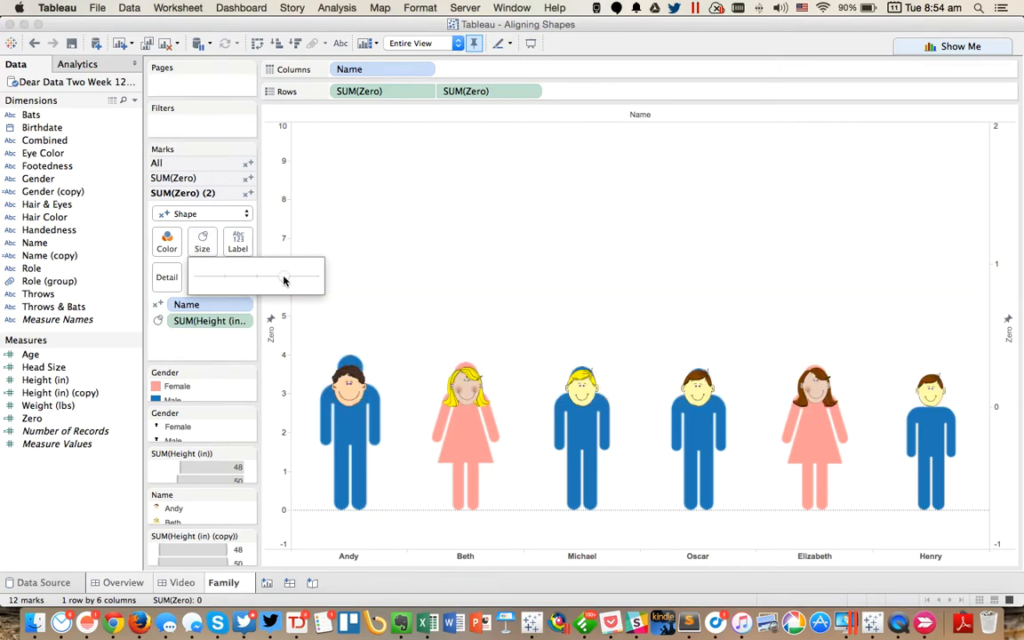
pyautogui.click(292, 277)
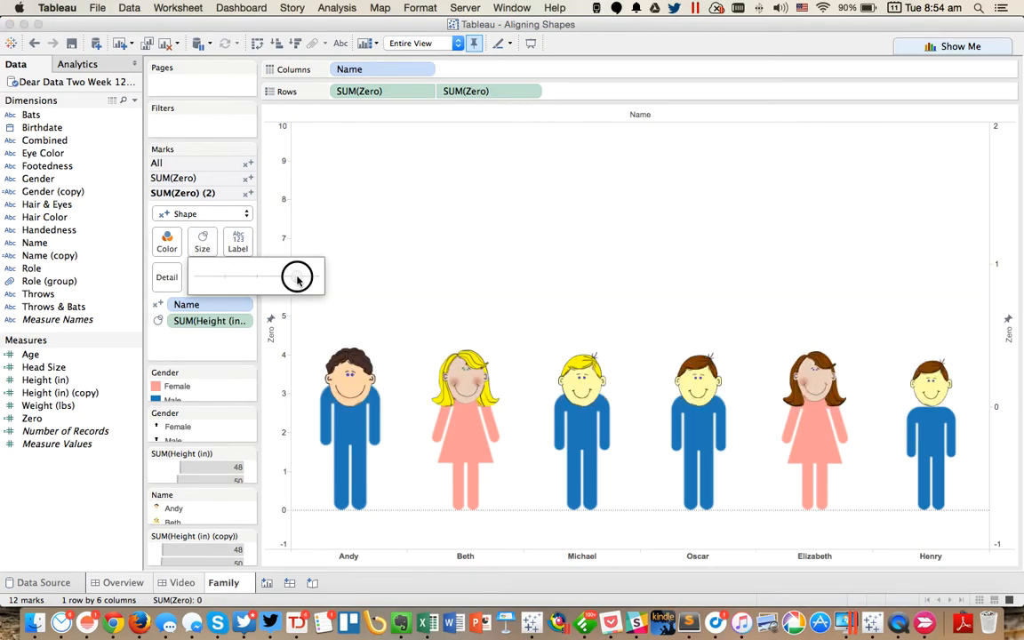
pyautogui.click(635, 239)
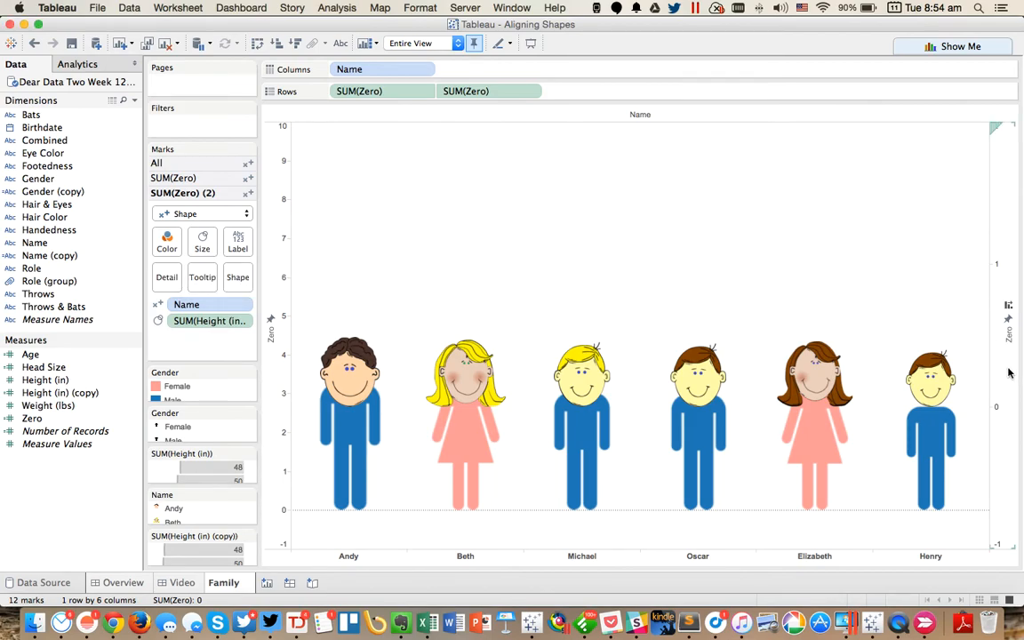
# Step: Bring up the left Zero axis range settings
pyautogui.doubleClick(275, 267)
# Step: Extend the left Zero axis end to 20
pyautogui.press('Tab')
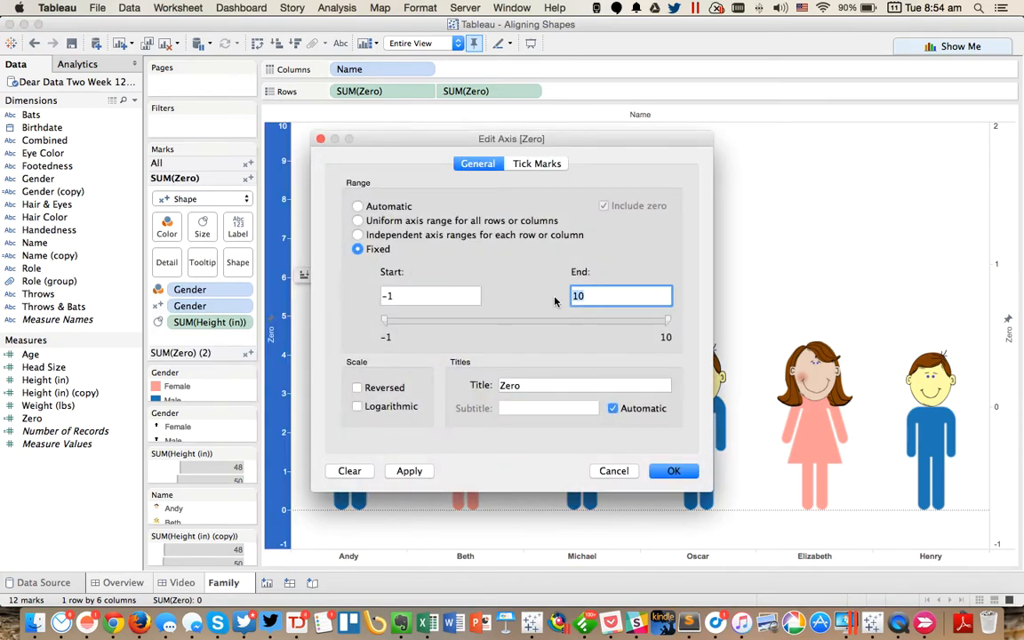
pyautogui.press('Return')
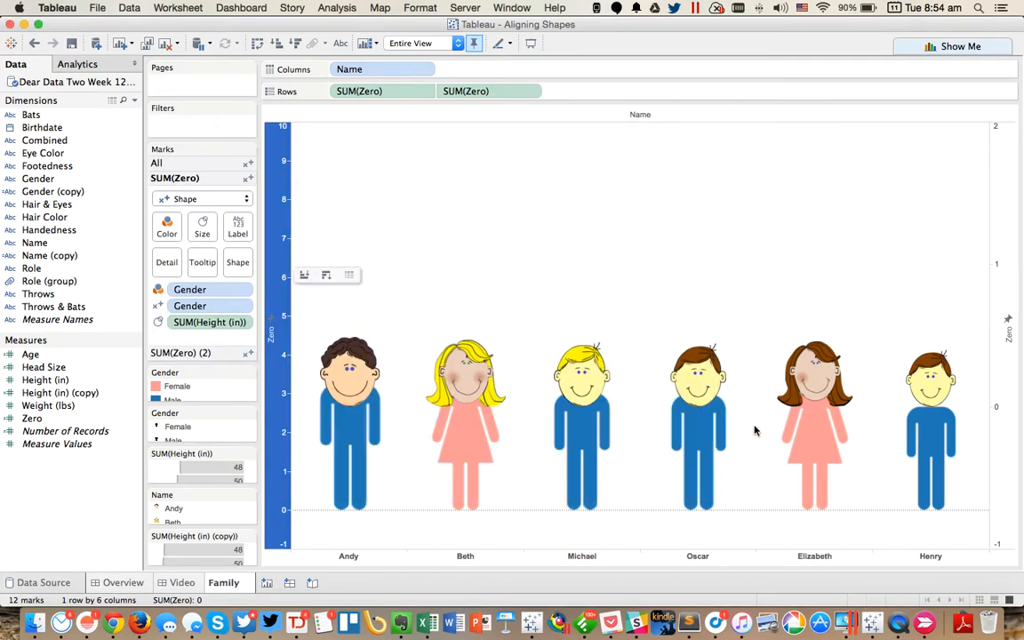
# Step: Set the right Zero axis start to -10 and try ends of 5 and 13
pyautogui.doubleClick(1001, 366)
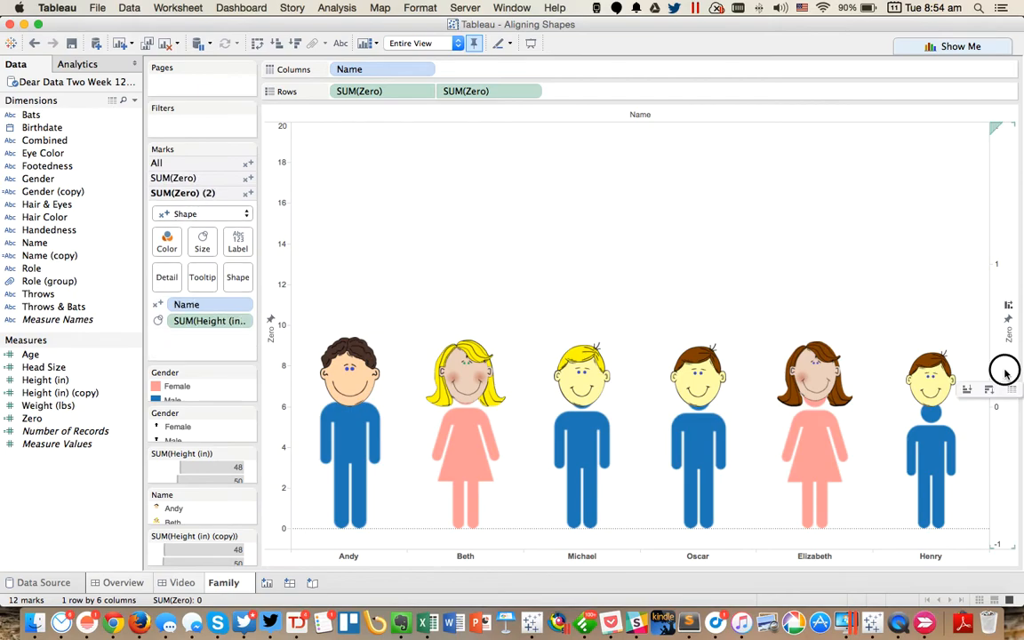
pyautogui.press('Tab')
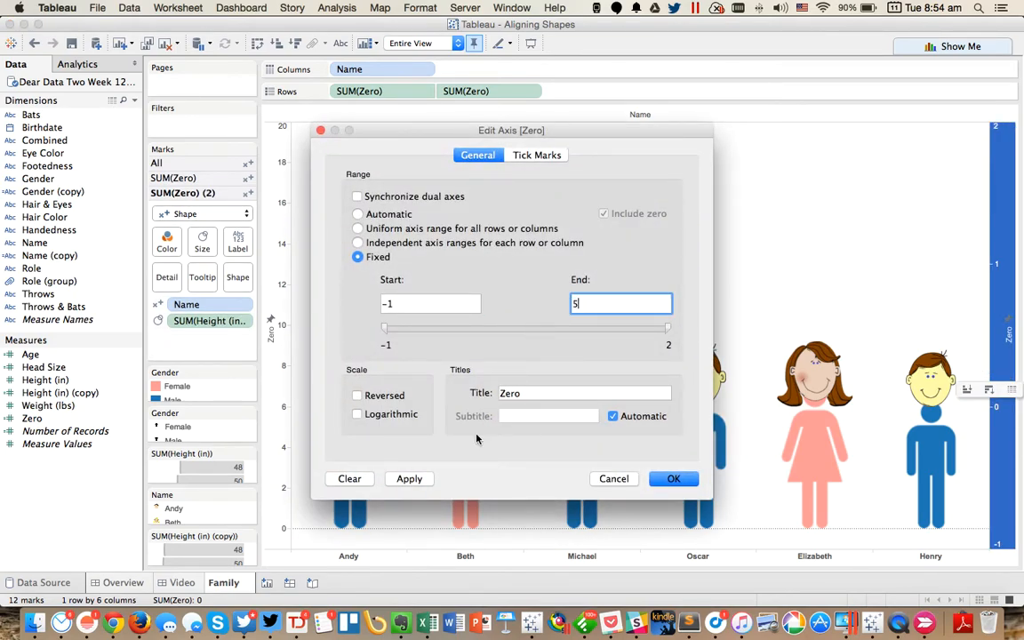
pyautogui.click(409, 478)
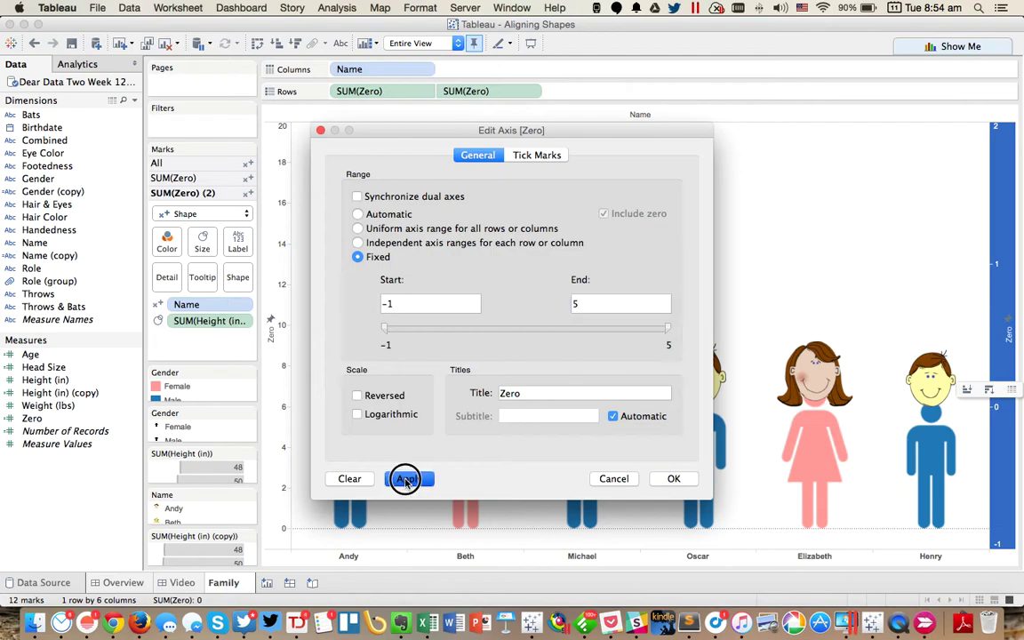
pyautogui.doubleClick(587, 303)
pyautogui.write('4')
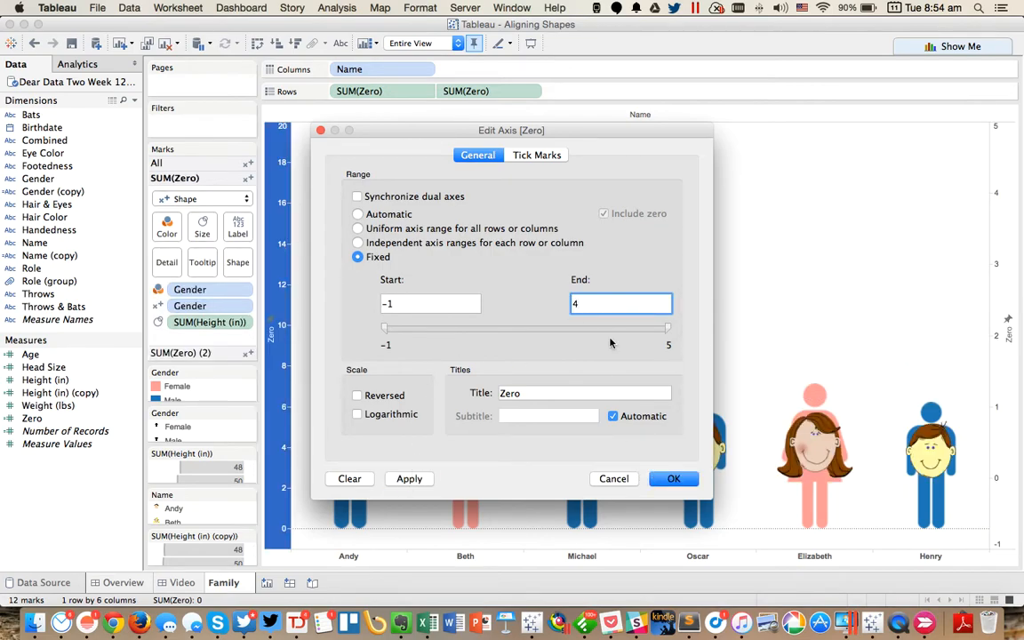
pyautogui.click(436, 304)
pyautogui.write('0')
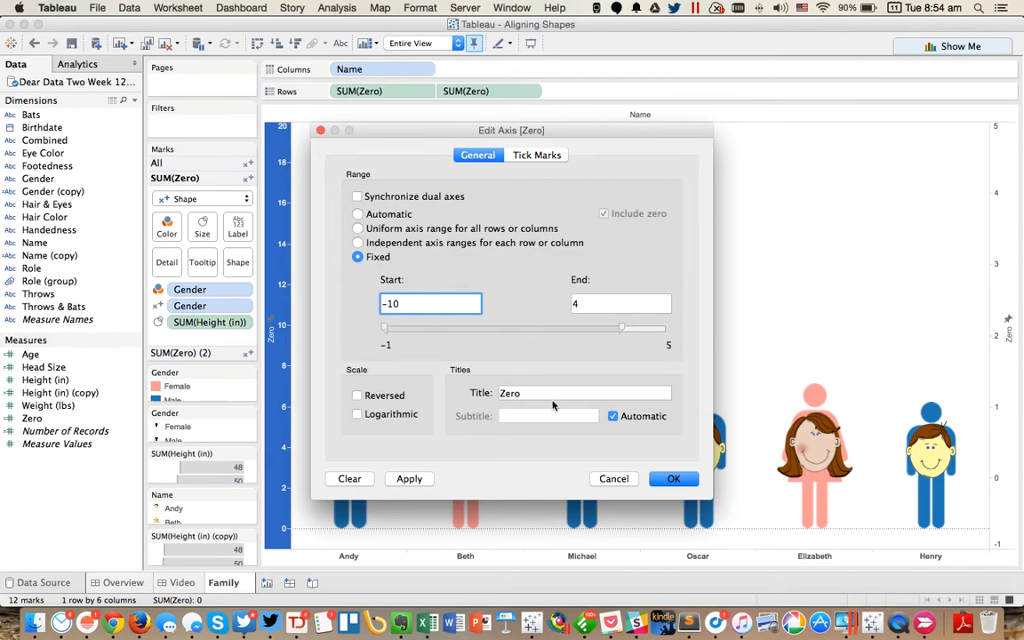
pyautogui.click(391, 480)
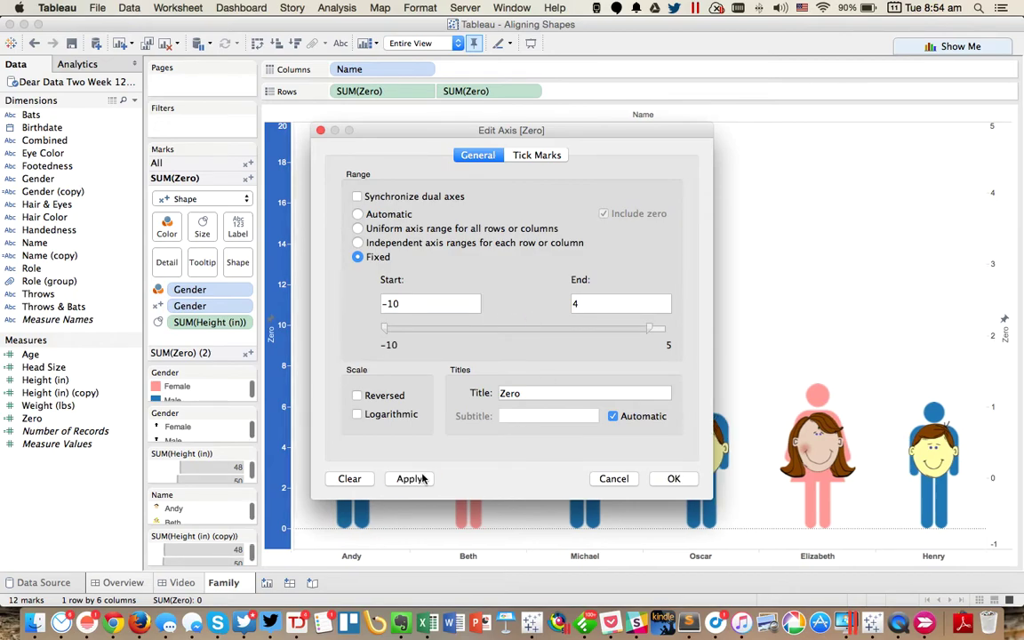
pyautogui.click(586, 305)
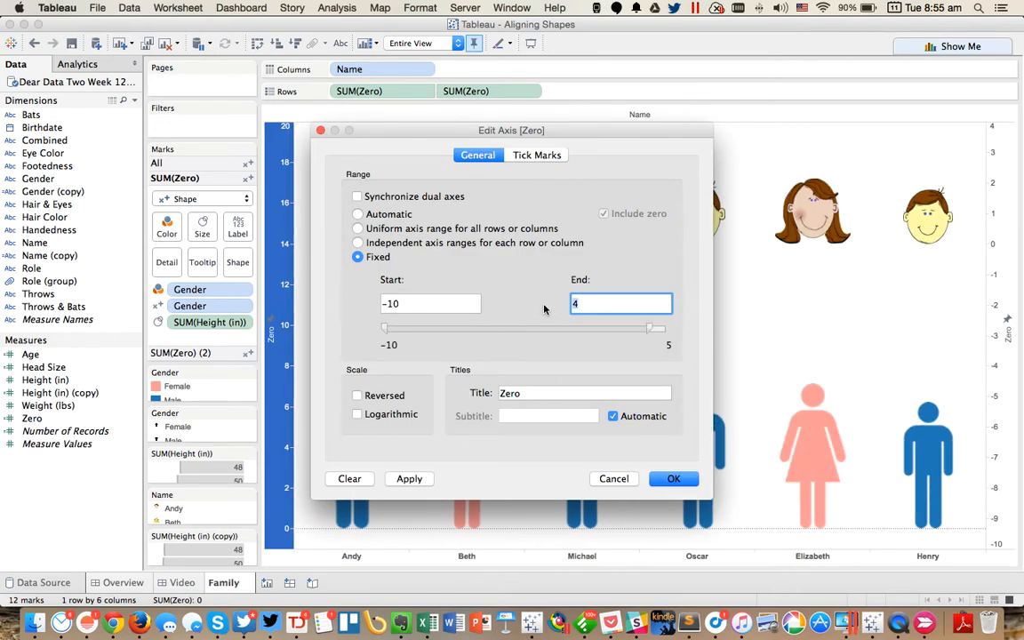
pyautogui.write('13')
pyautogui.click(417, 479)
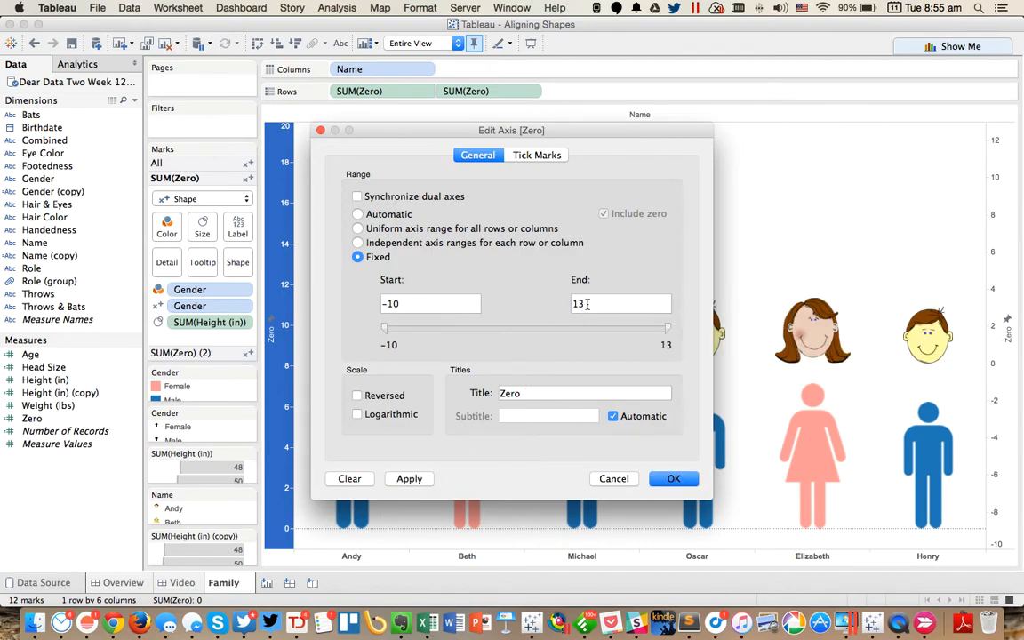
# Step: Step the right axis end through 15, 18, 22 and fix it at 23
pyautogui.doubleClick(586, 304)
pyautogui.write('15')
pyautogui.click(409, 479)
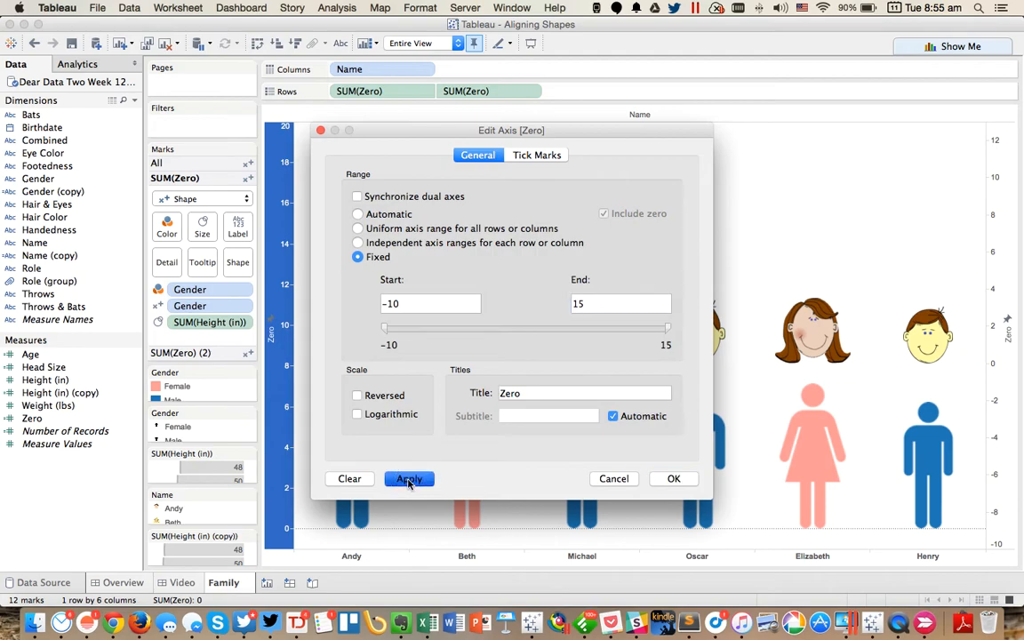
pyautogui.doubleClick(595, 302)
pyautogui.write('18')
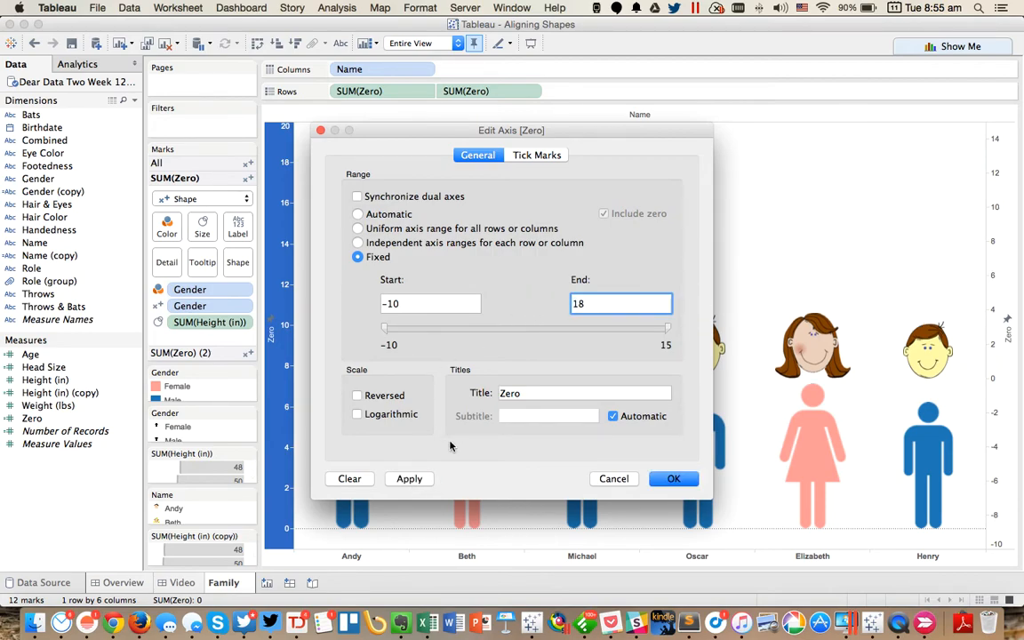
pyautogui.click(409, 479)
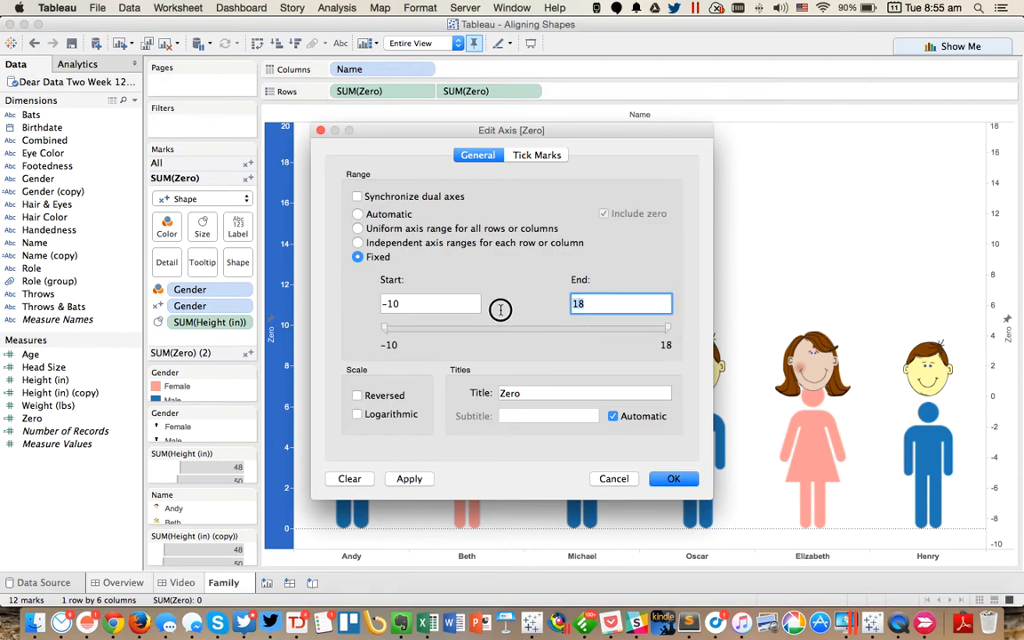
pyautogui.write('22')
pyautogui.click(409, 479)
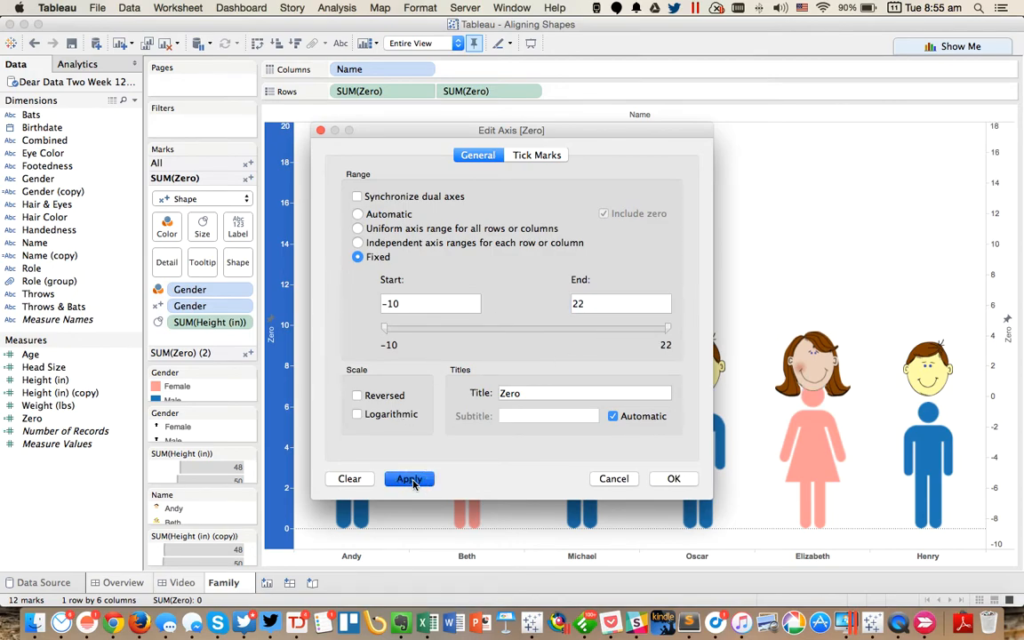
pyautogui.click(579, 304)
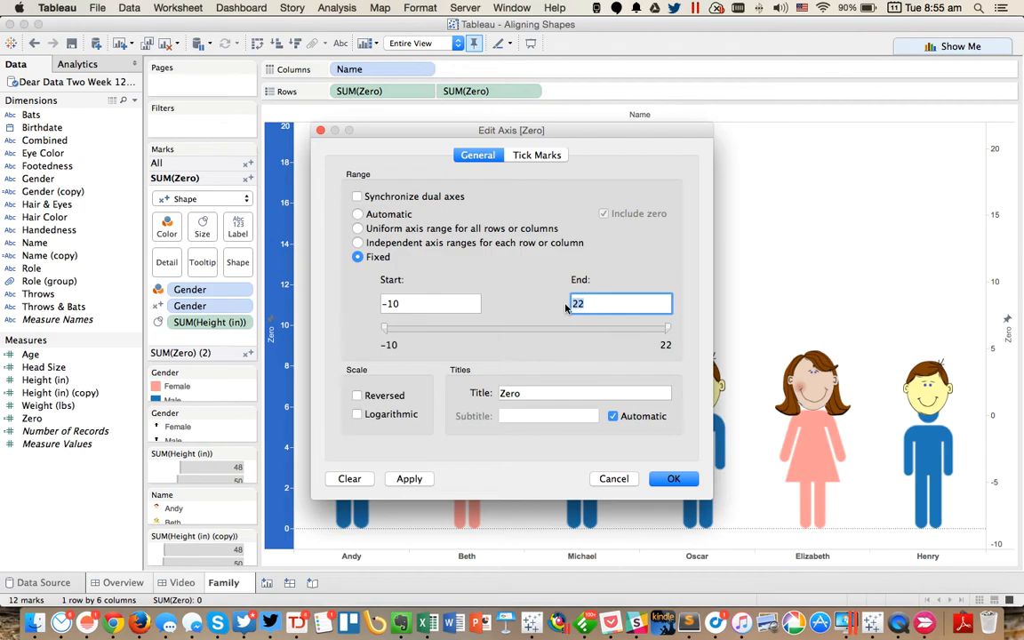
pyautogui.write('24')
pyautogui.click(410, 478)
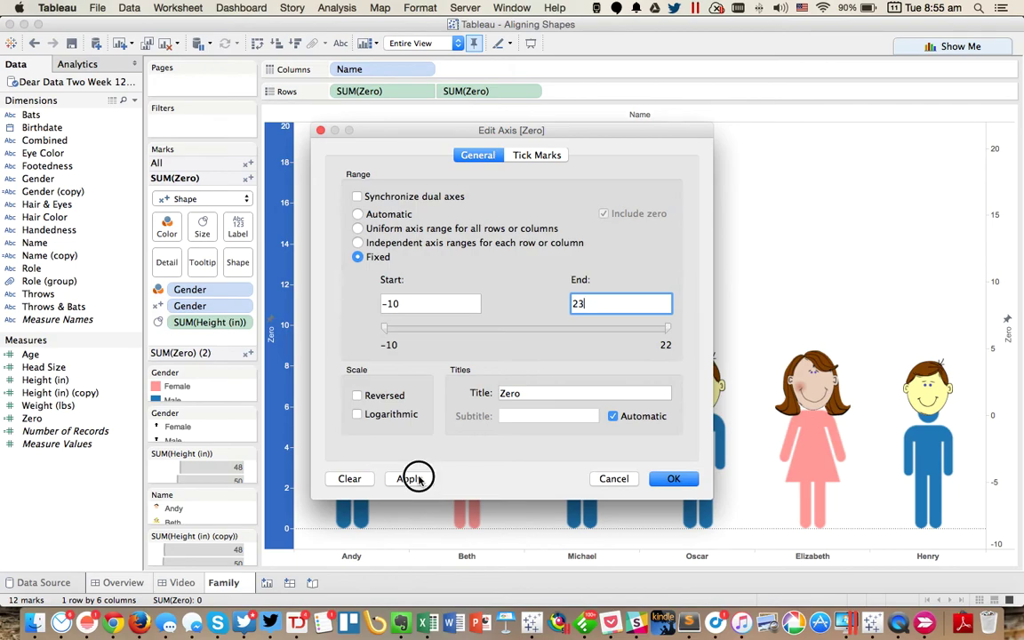
pyautogui.click(672, 478)
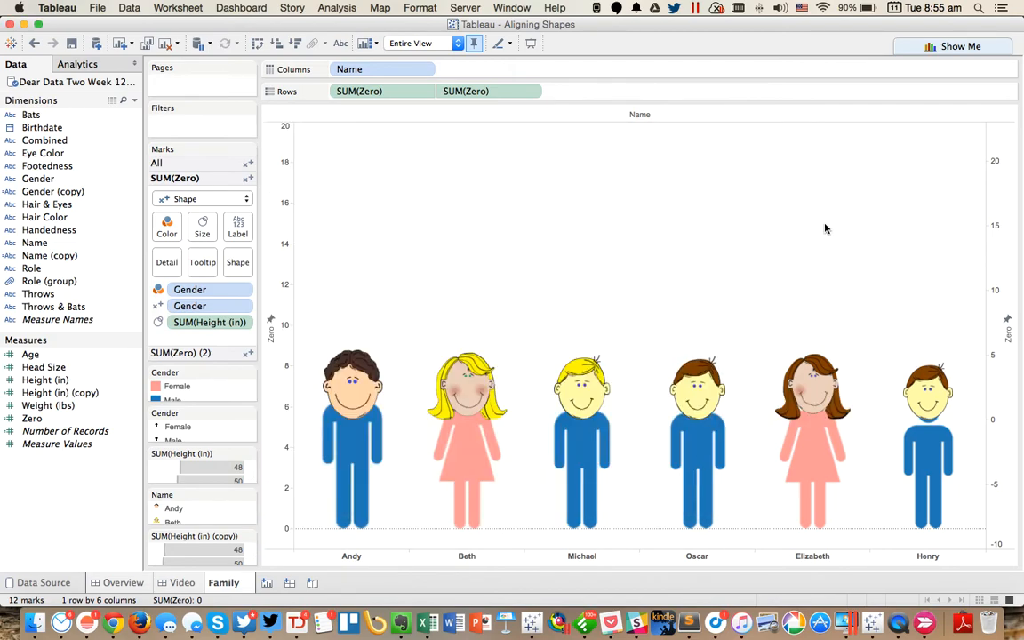